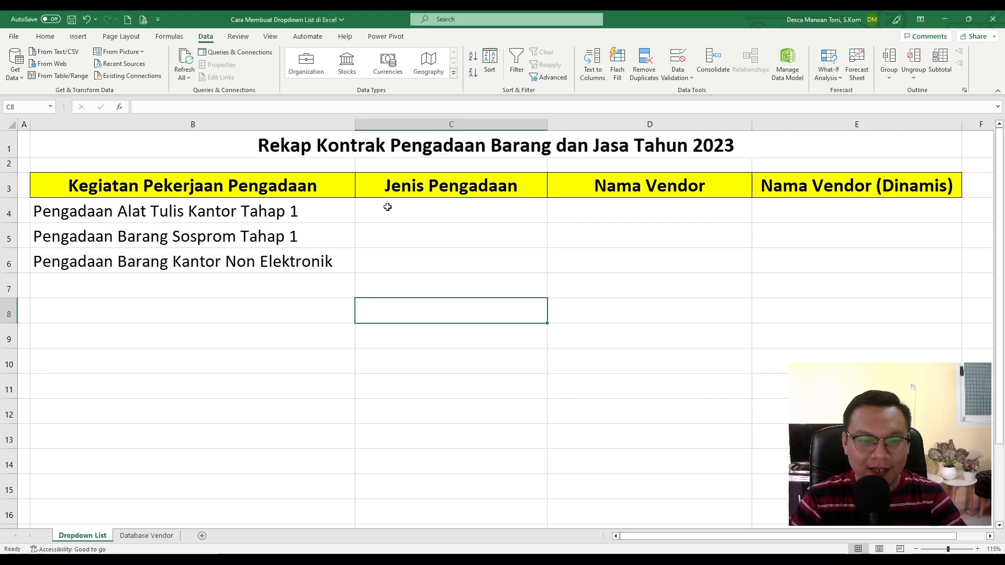
{"action": "left_click_drag", "start_coordinate": [388, 207], "coordinate": [387, 258]}
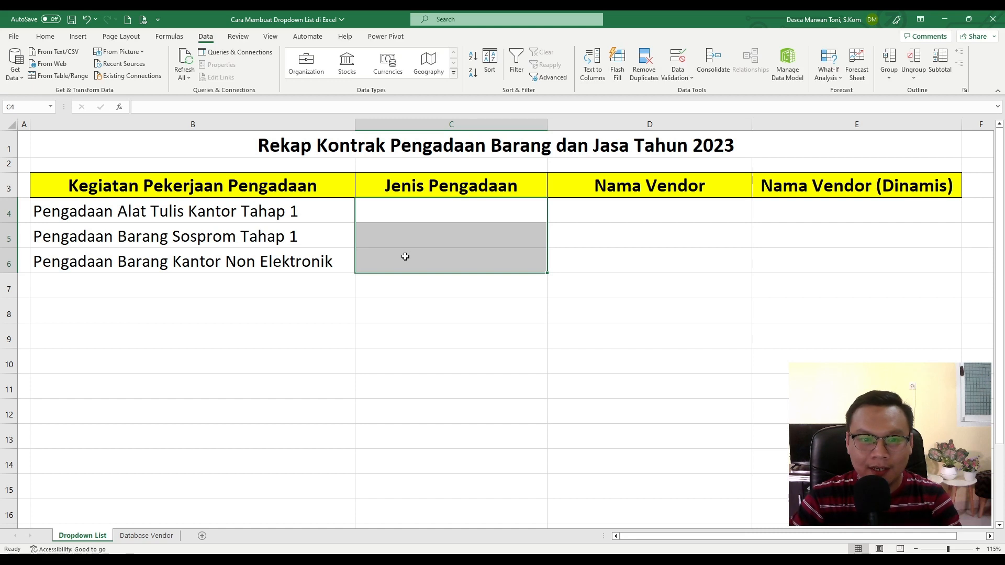
{"action": "left_click", "coordinate": [467, 303]}
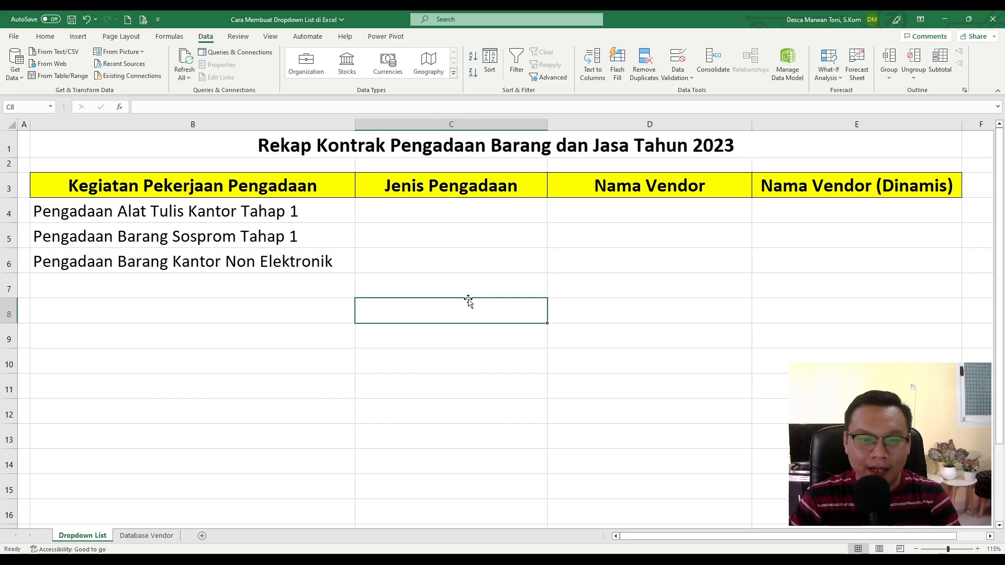
Step: Add a List data validation to cell C4 with the source "Penunjukkan Langsung;Pemilihan Langsung"
{"action": "left_click", "coordinate": [438, 208]}
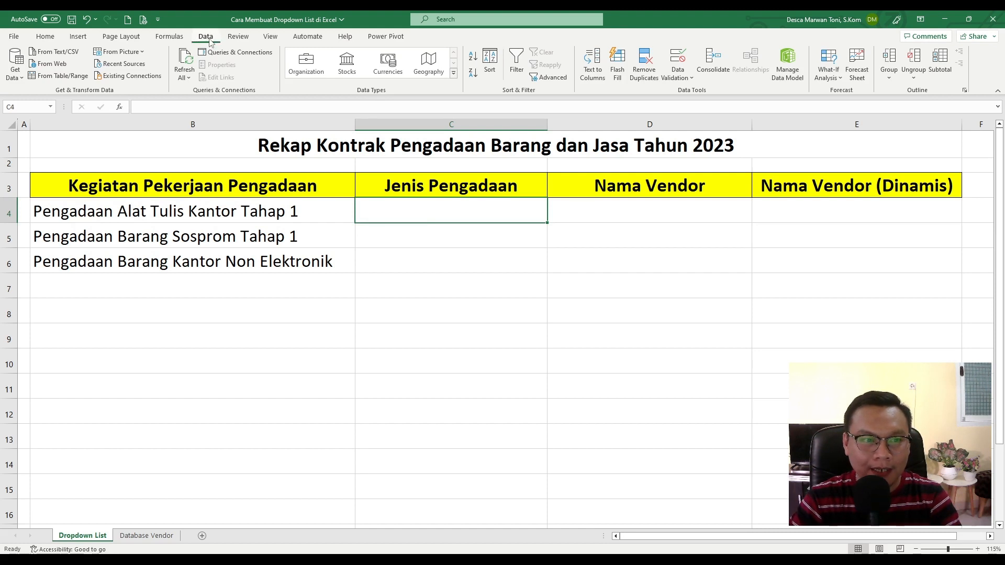
{"action": "left_click", "coordinate": [677, 57]}
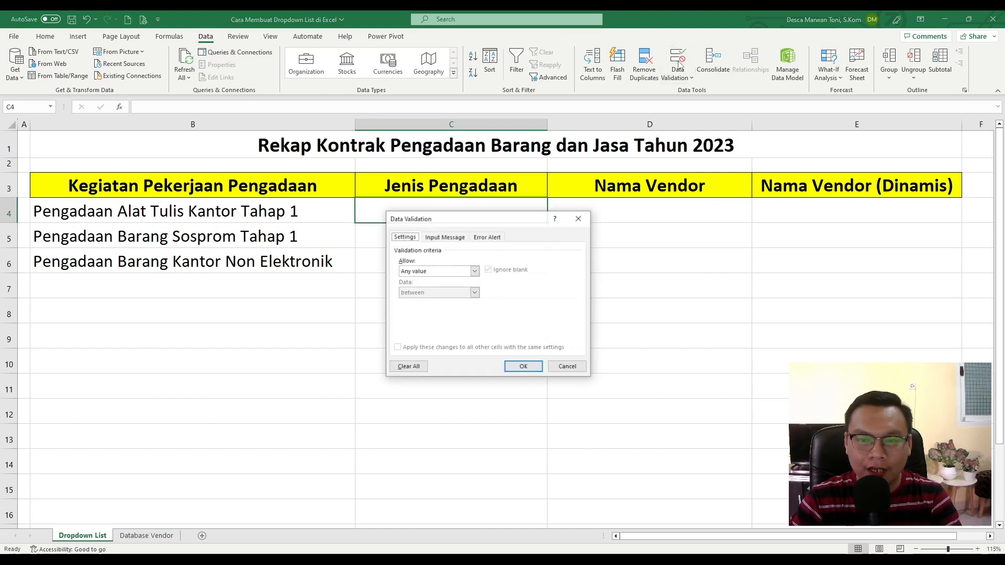
{"action": "left_click", "coordinate": [419, 272]}
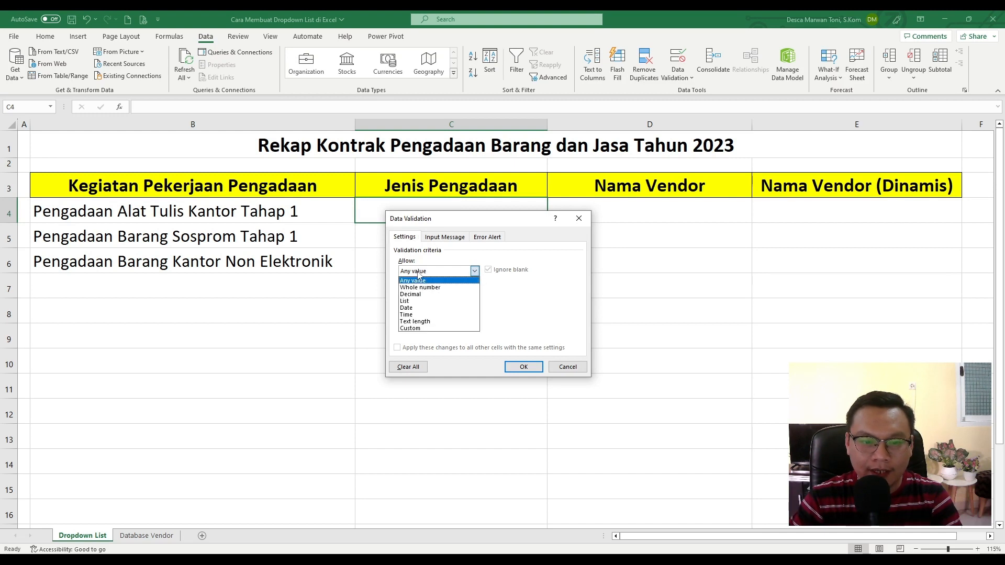
{"action": "left_click", "coordinate": [425, 306]}
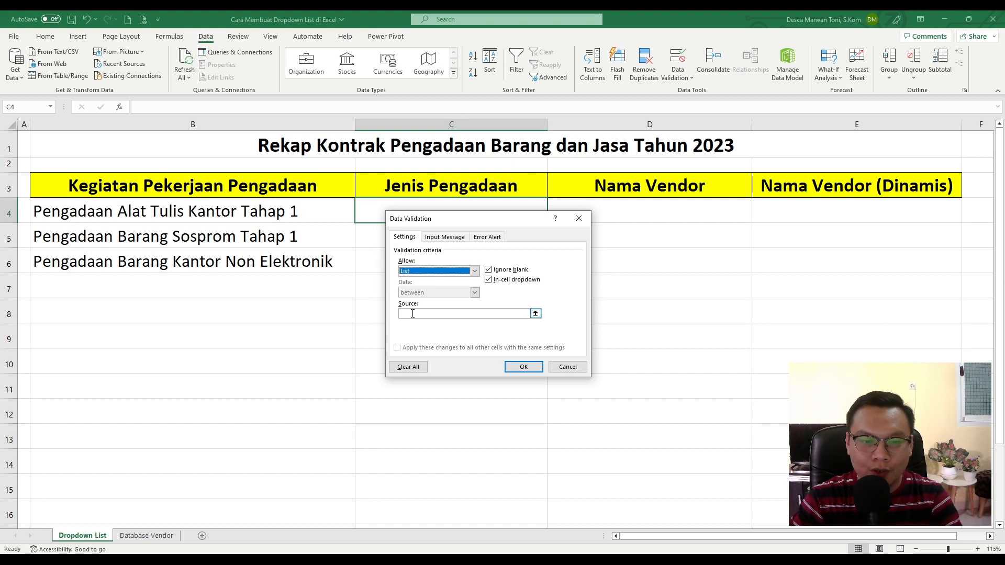
{"action": "left_click", "coordinate": [413, 313]}
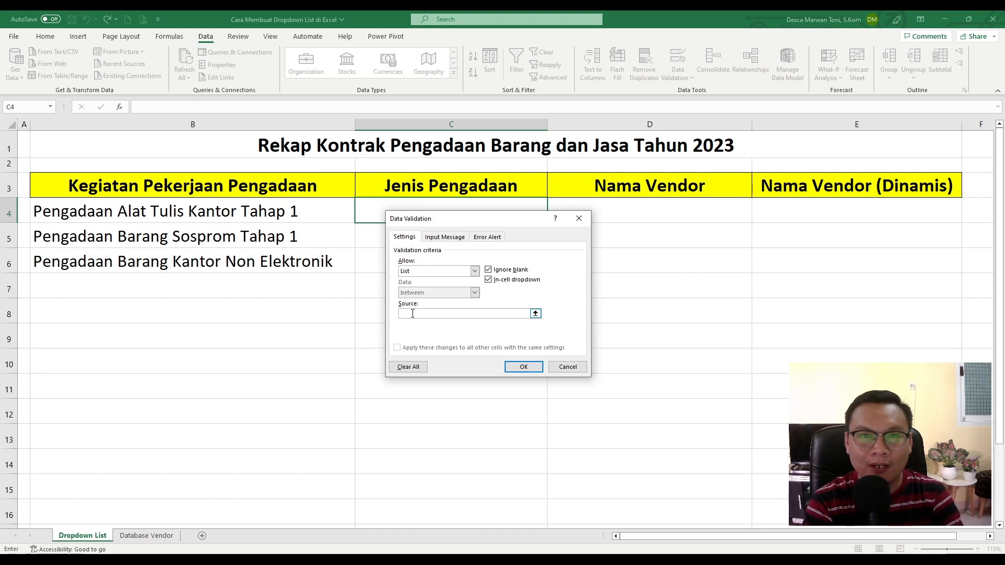
{"action": "type", "text": "Penun"}
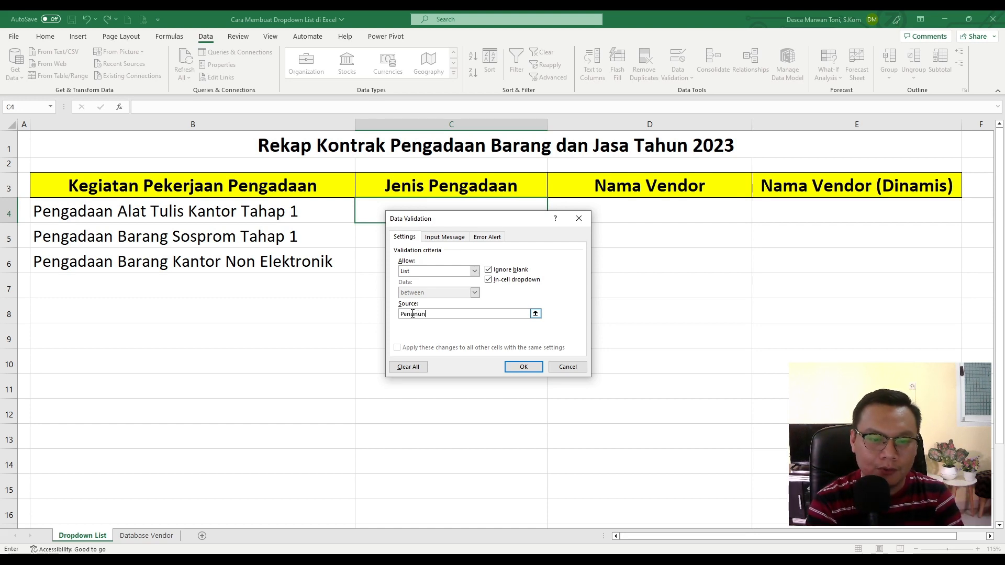
{"action": "type", "text": "jukkan Langsung"}
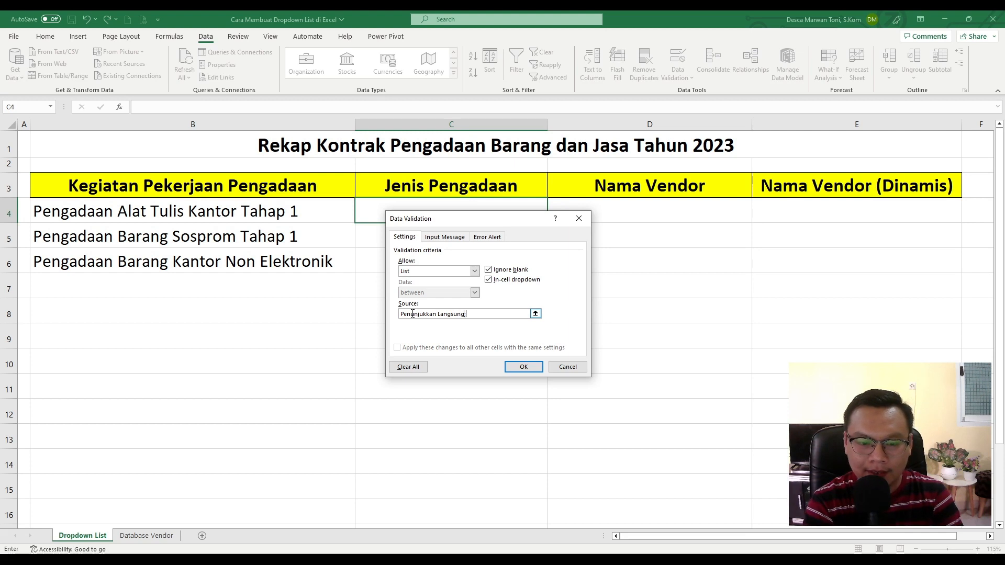
{"action": "type", "text": "Pe"}
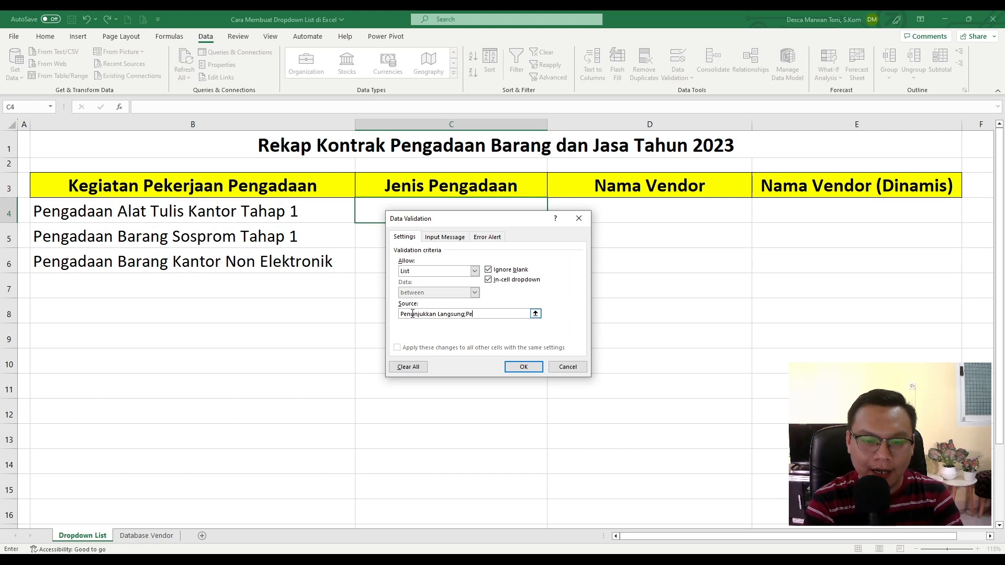
{"action": "type", "text": "milihan Langsung"}
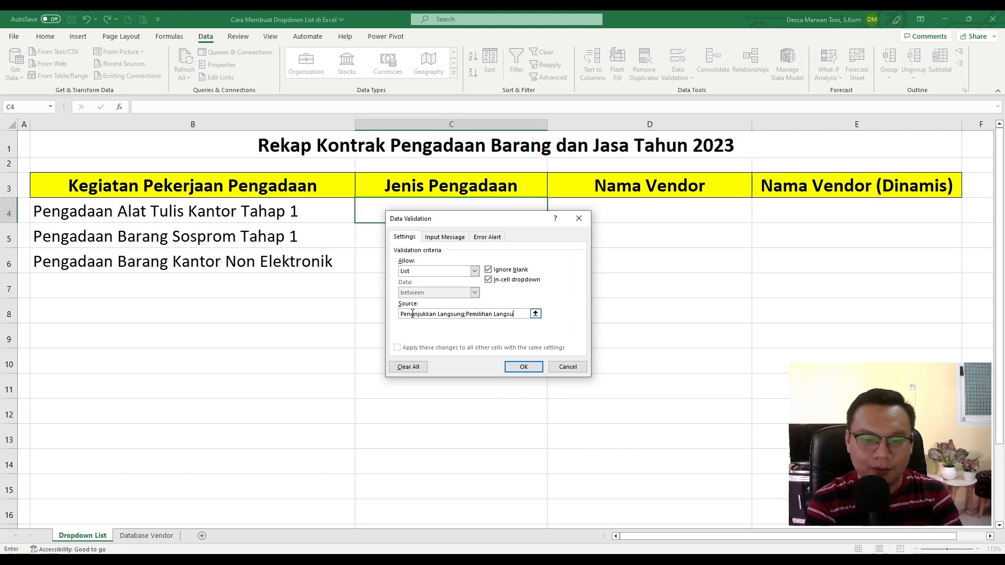
{"action": "left_click", "coordinate": [523, 367]}
Step: Review the dropdown options and validation settings of C4, and check cells C5 and C6 for a dropdown
{"action": "left_click", "coordinate": [552, 217]}
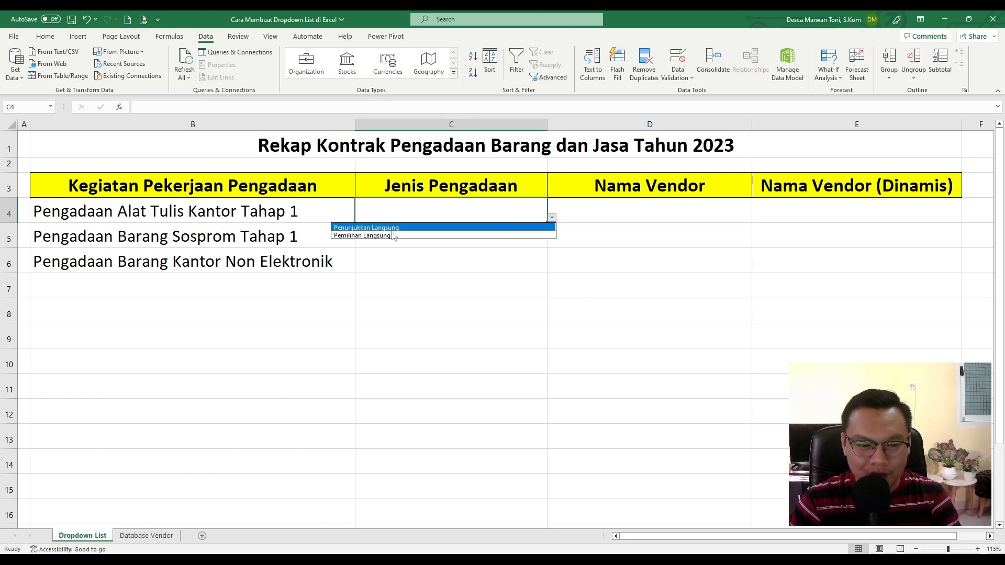
{"action": "key", "text": "Escape"}
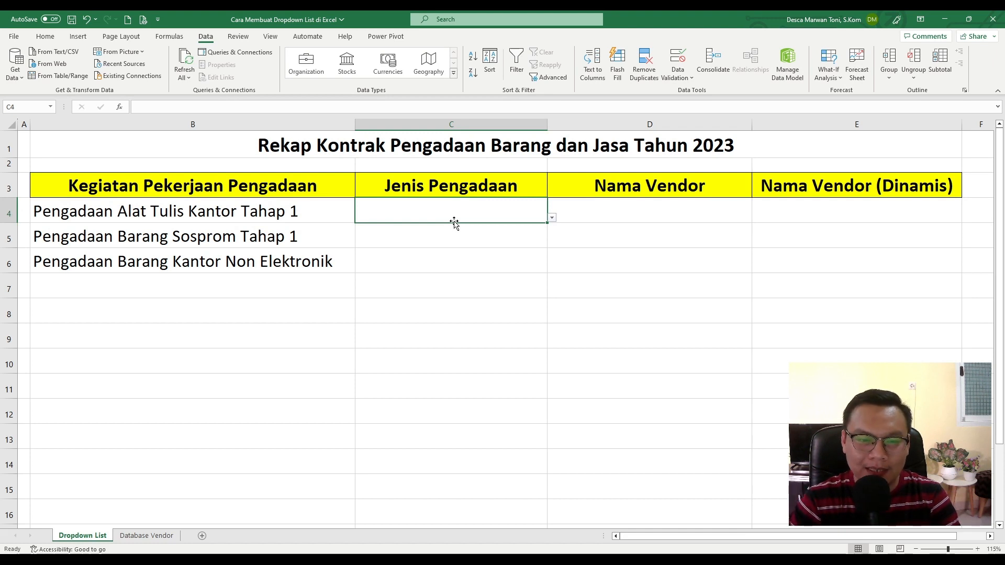
{"action": "left_click", "coordinate": [666, 66]}
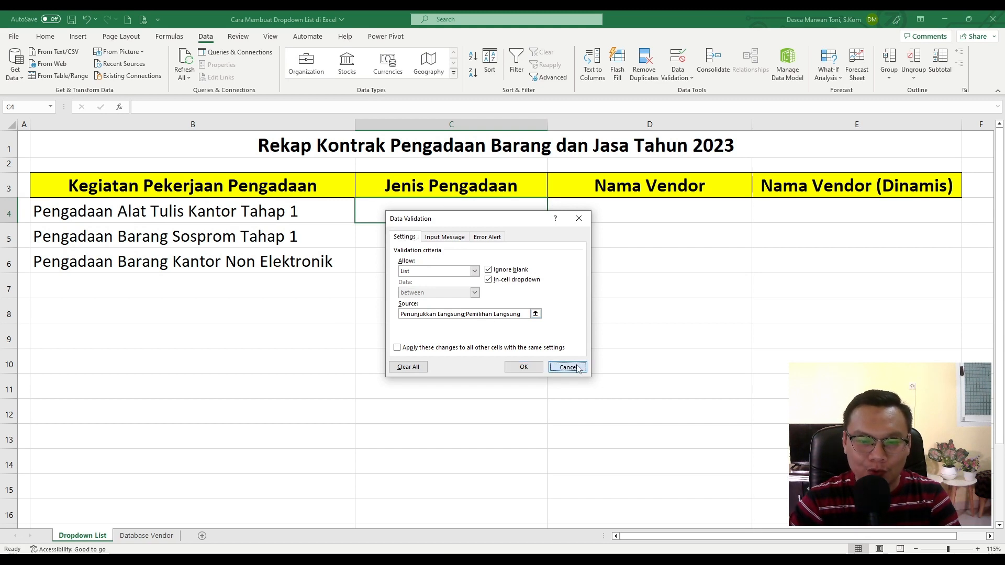
{"action": "left_click", "coordinate": [524, 367]}
{"action": "left_click", "coordinate": [552, 217]}
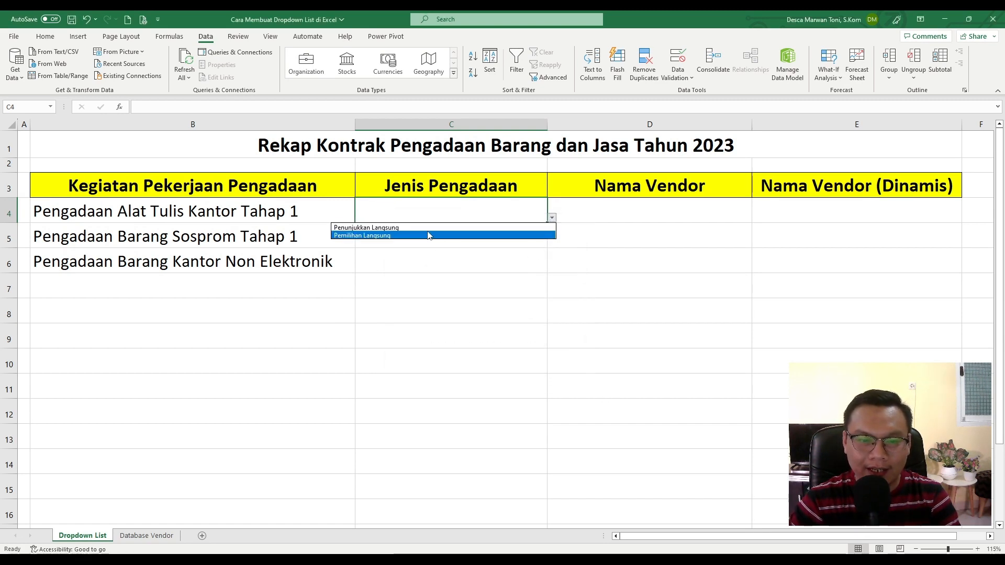
{"action": "left_click", "coordinate": [440, 264]}
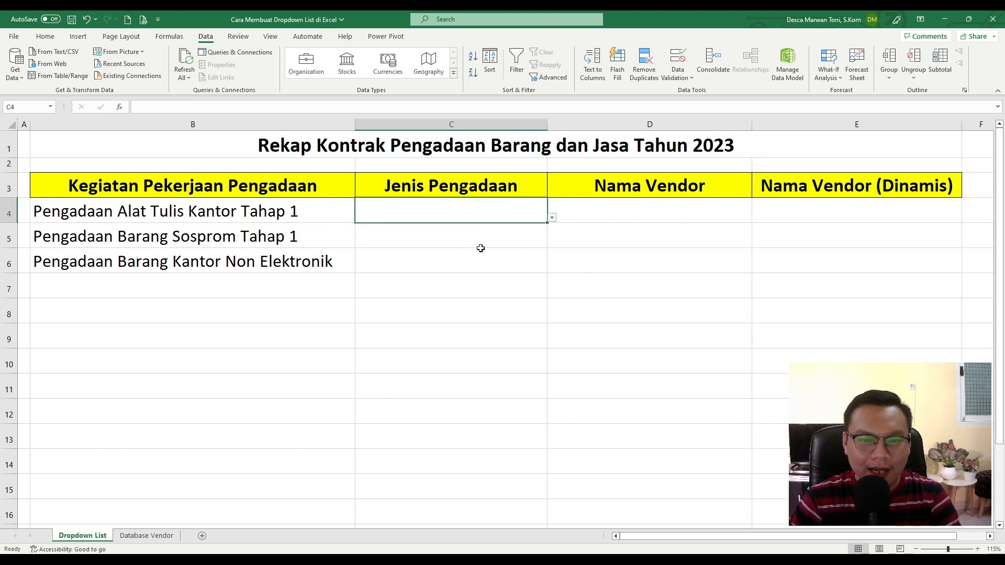
{"action": "mouse_move", "coordinate": [498, 242]}
{"action": "left_mouse_down"}
{"action": "mouse_move", "coordinate": [501, 262]}
{"action": "mouse_move", "coordinate": [497, 239]}
{"action": "left_mouse_up"}
{"action": "left_click", "coordinate": [489, 262]}
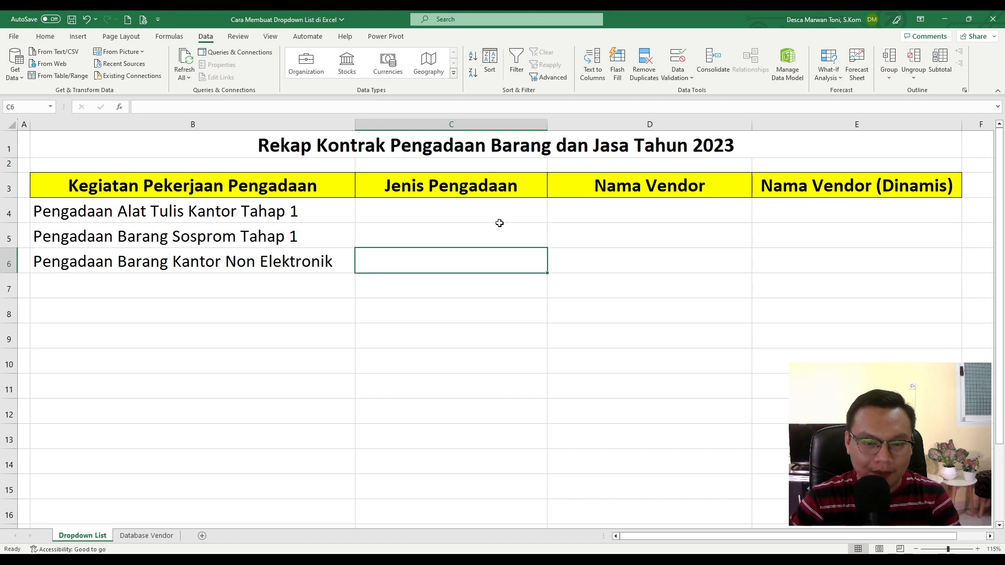
Step: Copy cell C4 with its dropdown into cells C5:C6
{"action": "left_click", "coordinate": [505, 209]}
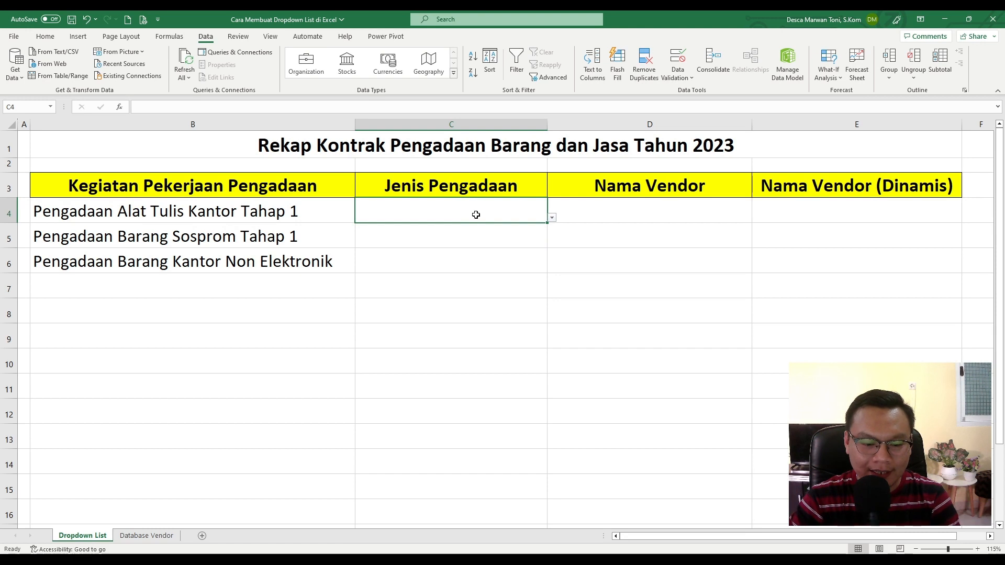
{"action": "key", "text": "ctrl+c"}
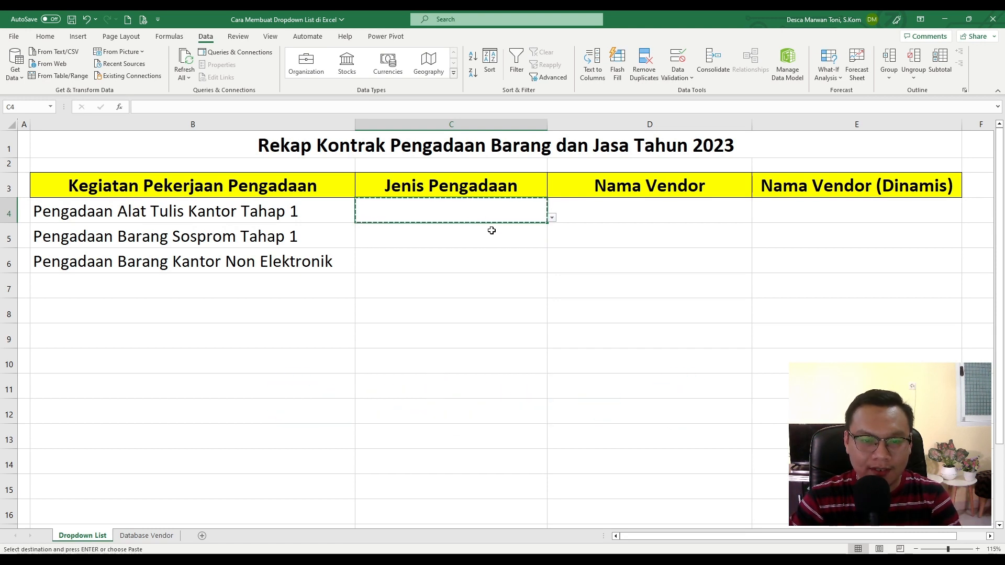
{"action": "left_click_drag", "start_coordinate": [488, 237], "coordinate": [486, 263]}
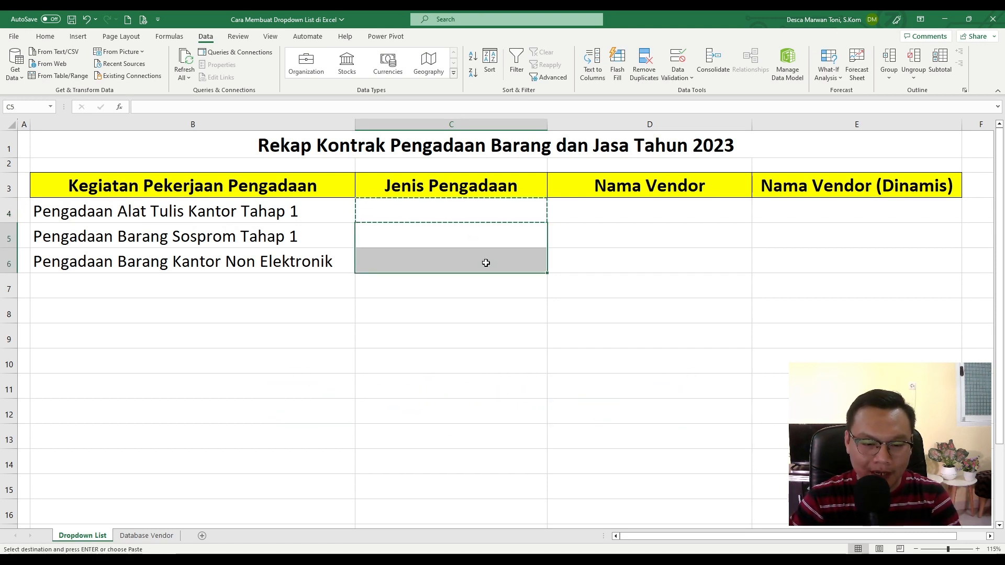
{"action": "key", "text": "ctrl+v"}
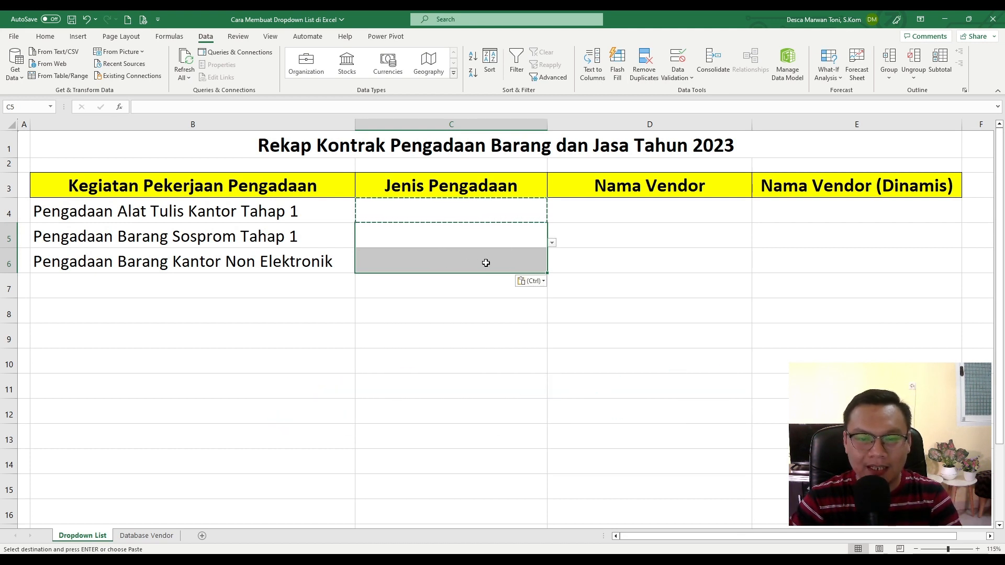
Step: Check the dropdowns in the Jenis Pengadaan cells C4 to C6, viewing the option lists of C5 and C4
{"action": "left_click", "coordinate": [485, 304]}
{"action": "left_click", "coordinate": [469, 215]}
{"action": "left_click", "coordinate": [483, 239]}
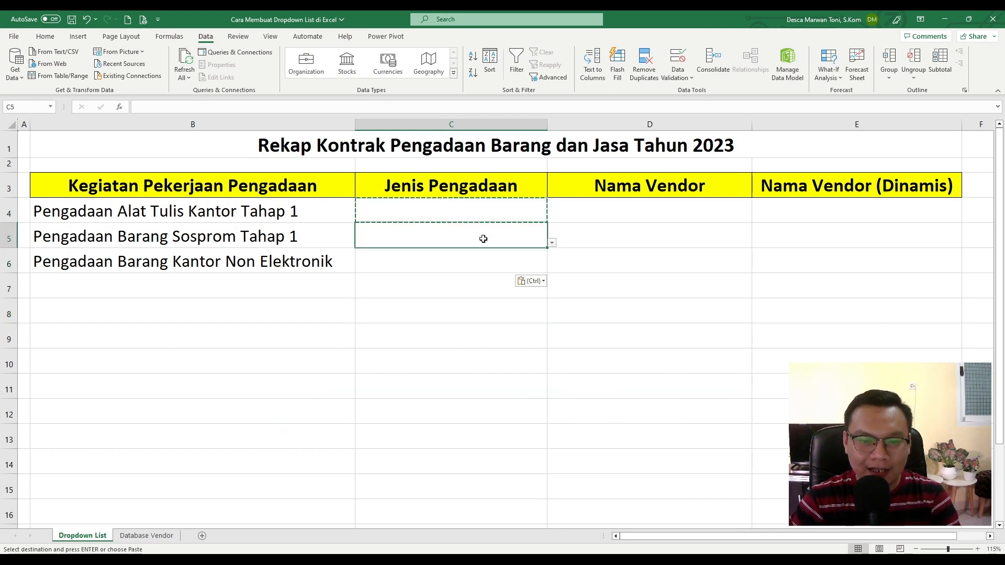
{"action": "left_click", "coordinate": [528, 256]}
{"action": "left_click", "coordinate": [534, 241]}
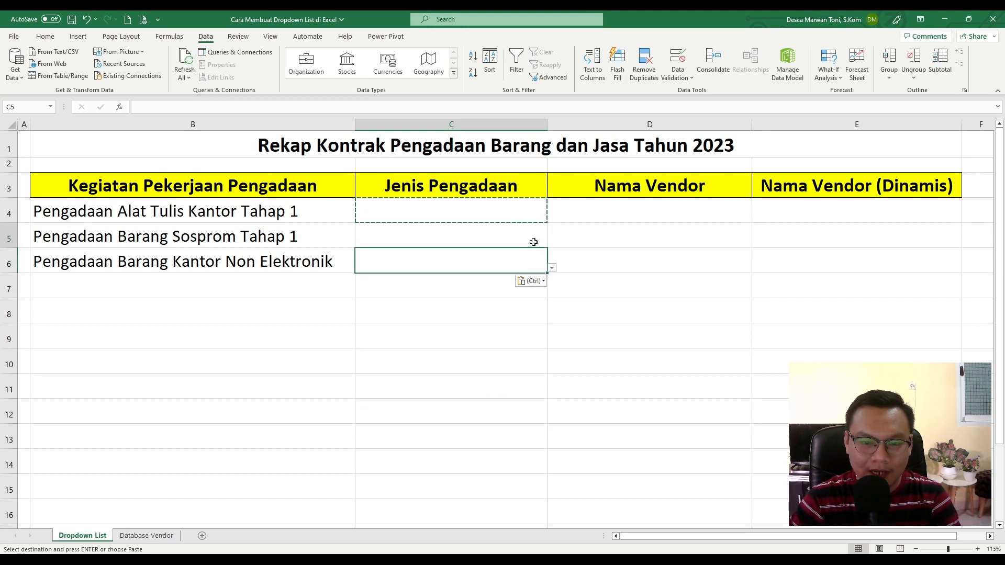
{"action": "left_click", "coordinate": [551, 243]}
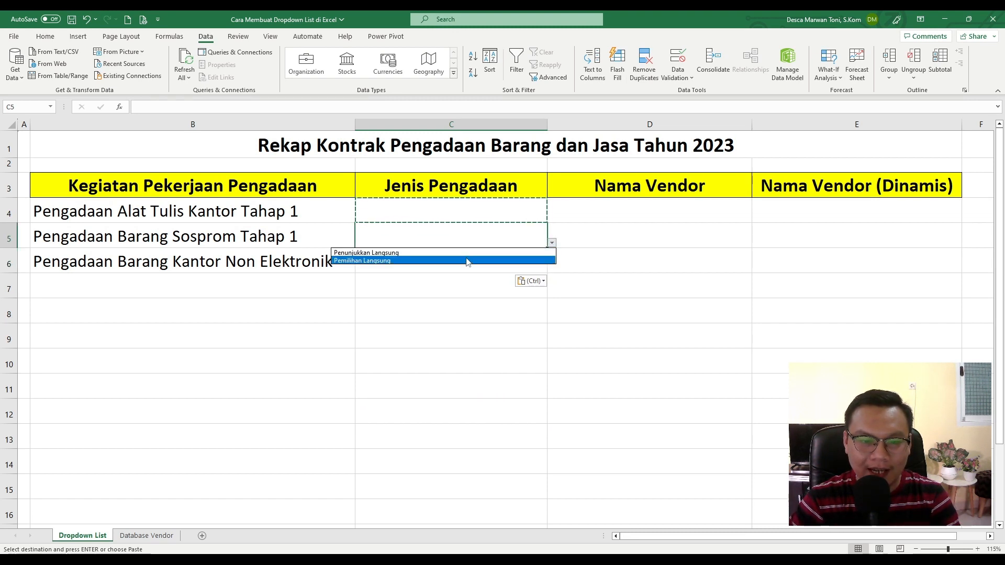
{"action": "left_click", "coordinate": [448, 240]}
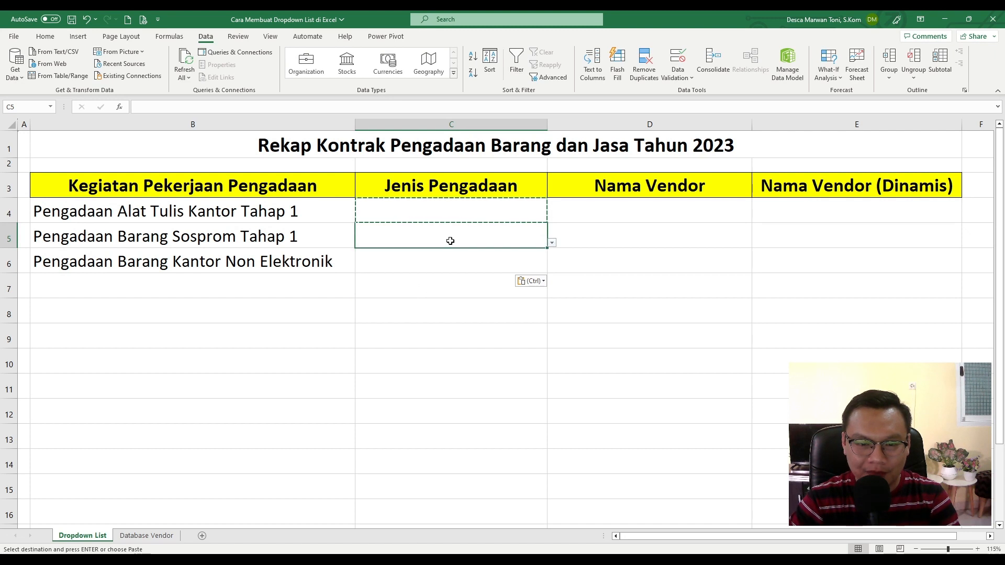
{"action": "left_click", "coordinate": [485, 312]}
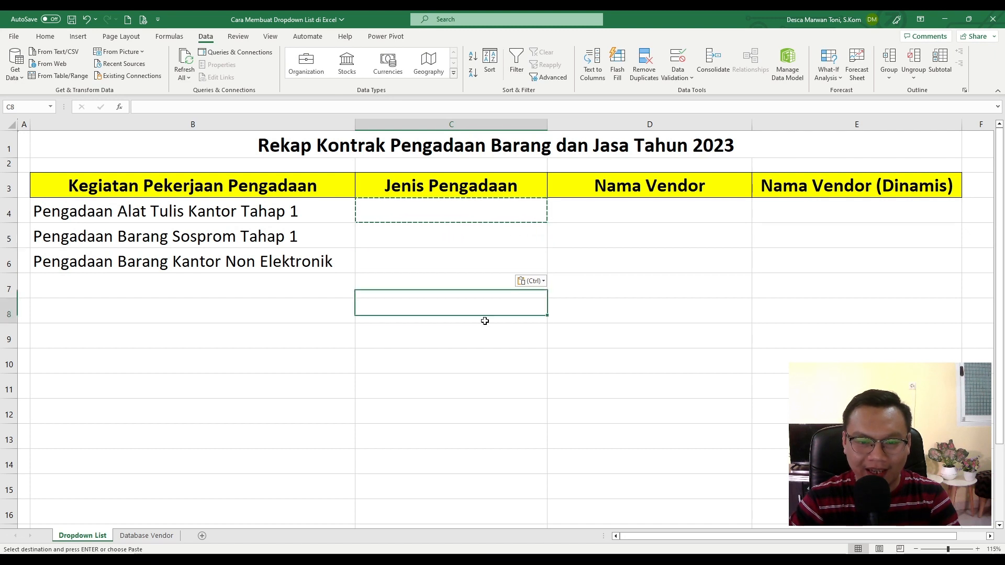
{"action": "left_click", "coordinate": [470, 213]}
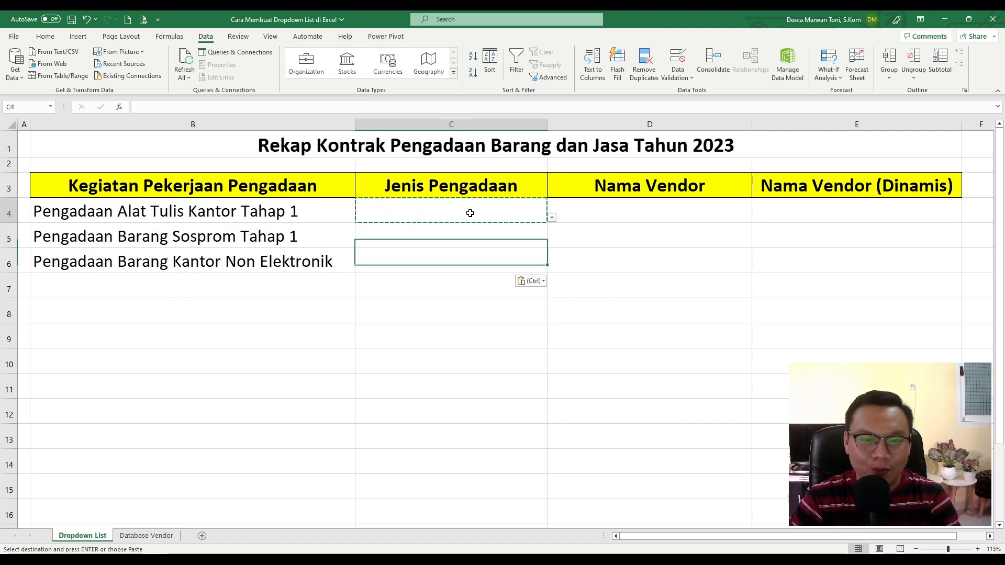
{"action": "left_click", "coordinate": [552, 218]}
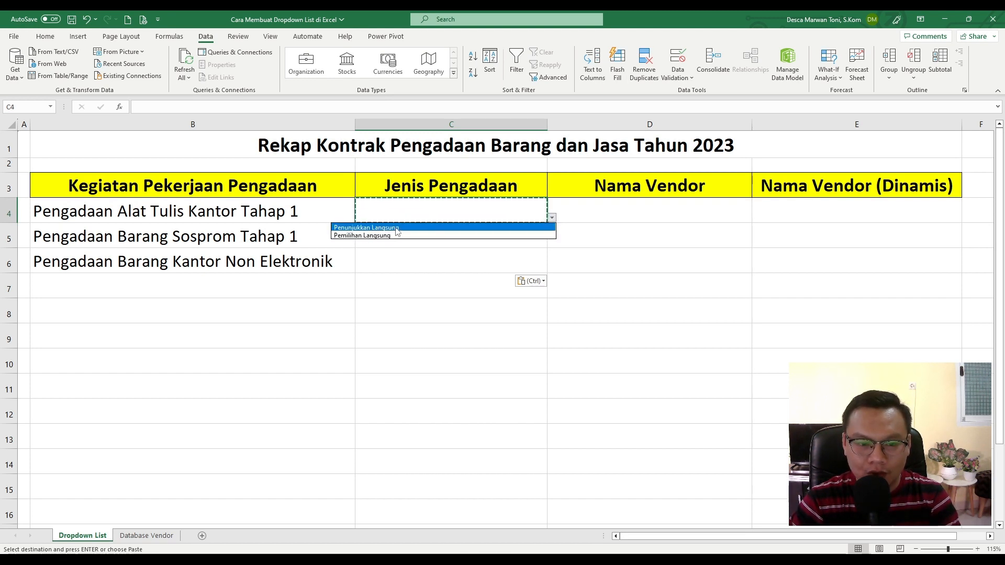
{"action": "left_click", "coordinate": [444, 213]}
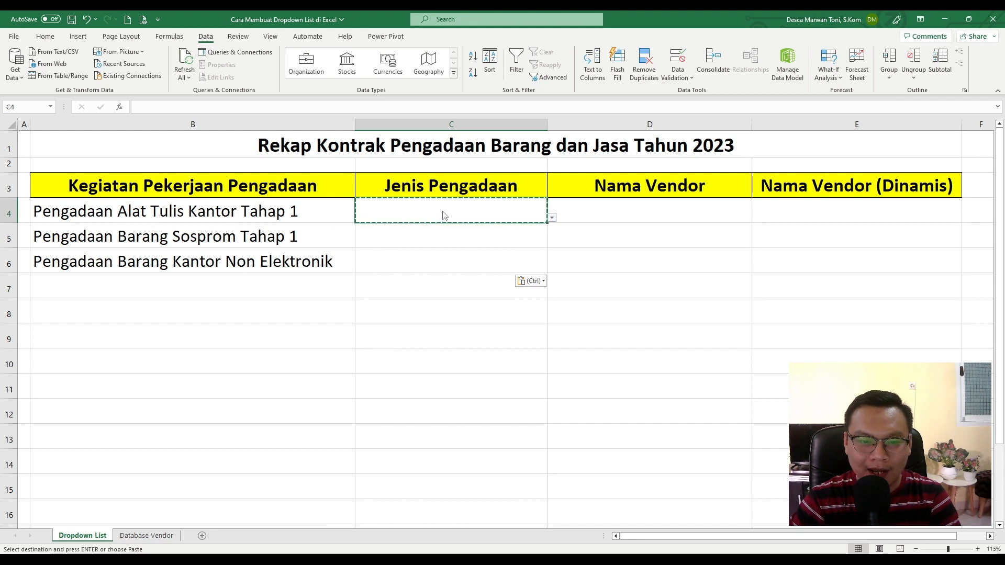
{"action": "left_click", "coordinate": [516, 358]}
Step: Append "Lelang" to the list source of C4's data validation and apply the change to all other cells with the same settings
{"action": "left_click", "coordinate": [494, 211]}
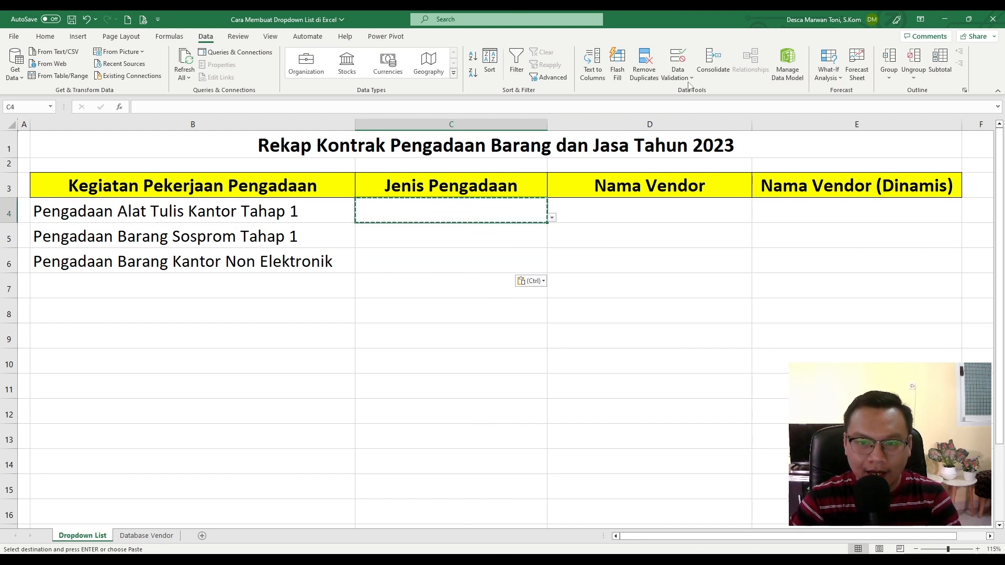
{"action": "left_click", "coordinate": [678, 60]}
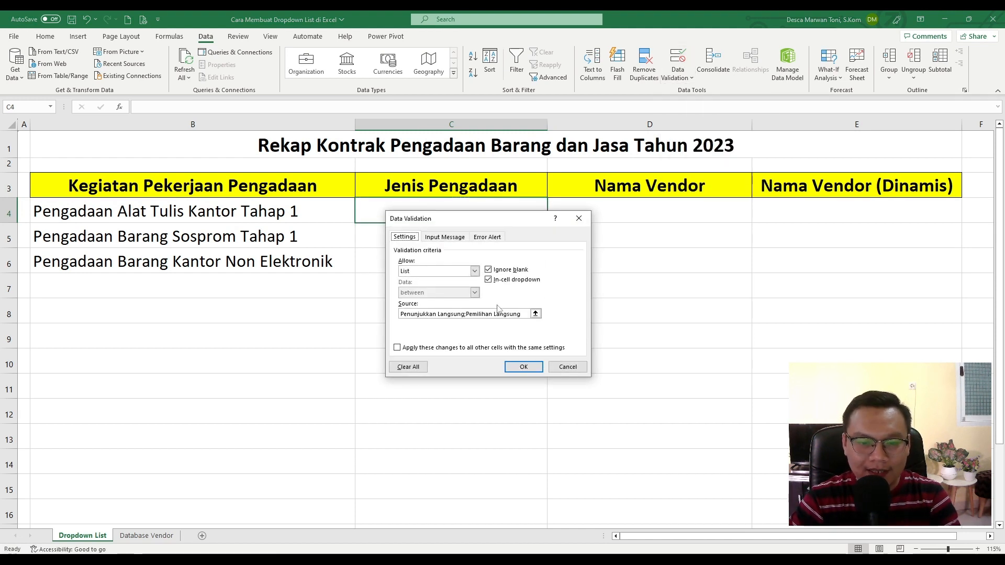
{"action": "left_click", "coordinate": [524, 313]}
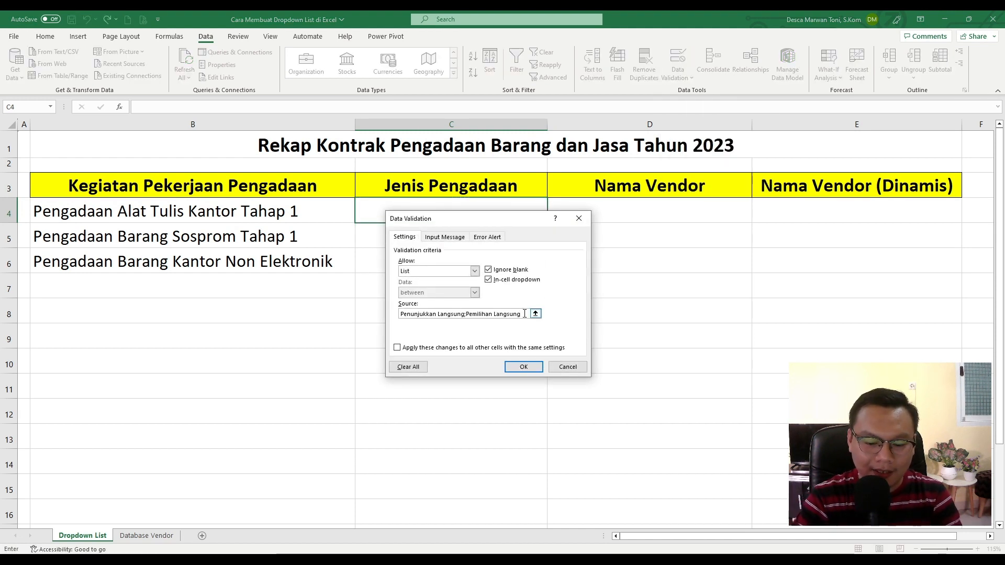
{"action": "type", "text": ";"}
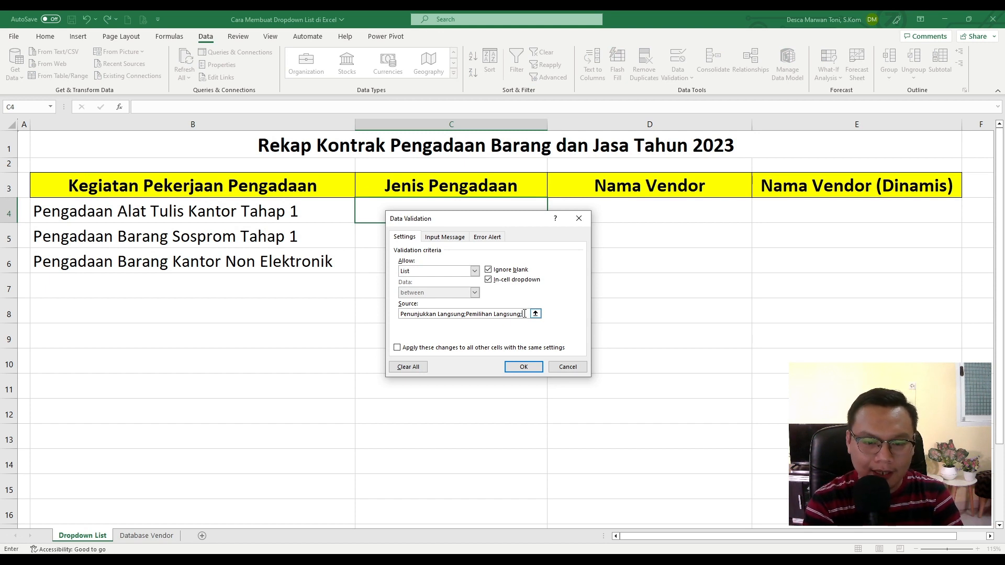
{"action": "type", "text": "Lelang"}
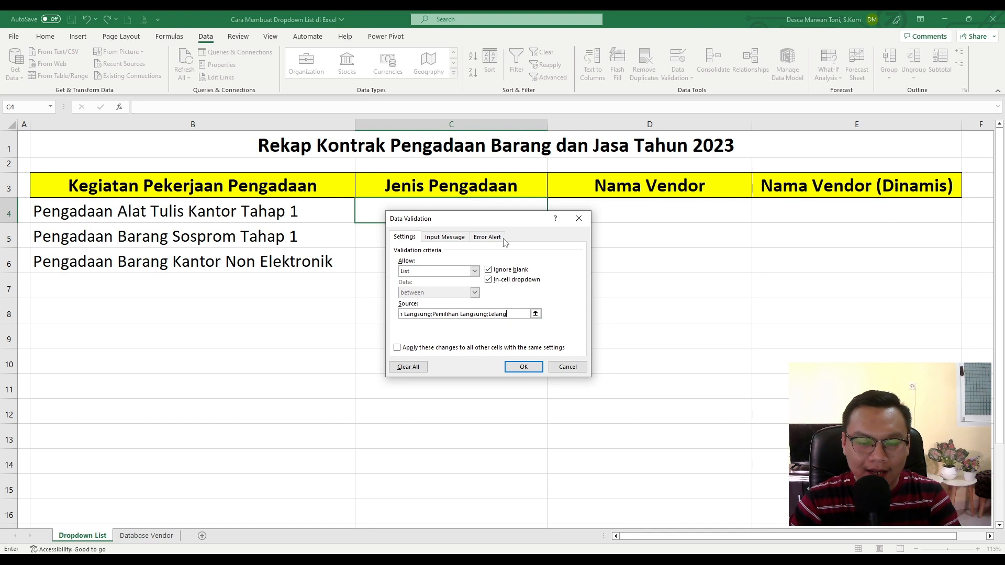
{"action": "left_click", "coordinate": [399, 352]}
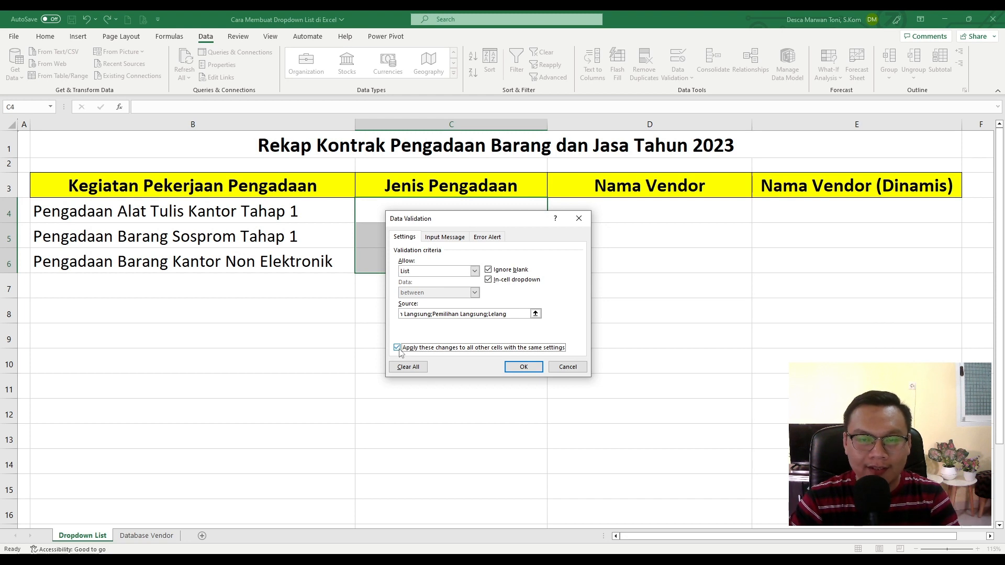
{"action": "left_click", "coordinate": [524, 366]}
Step: Check the dropdown options in the Jenis Pengadaan cells C4, C5 and C6
{"action": "left_click", "coordinate": [504, 217]}
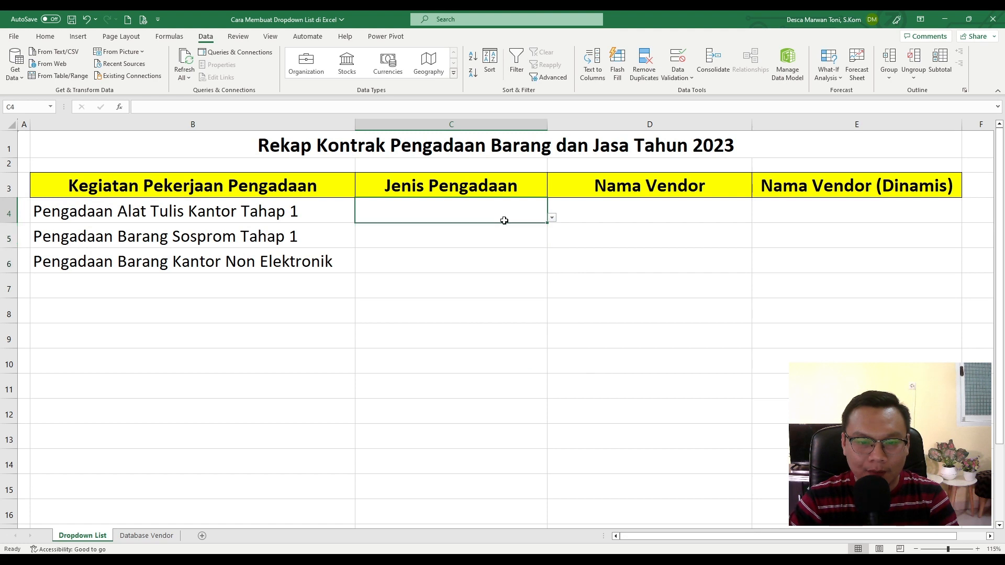
{"action": "left_click", "coordinate": [552, 218]}
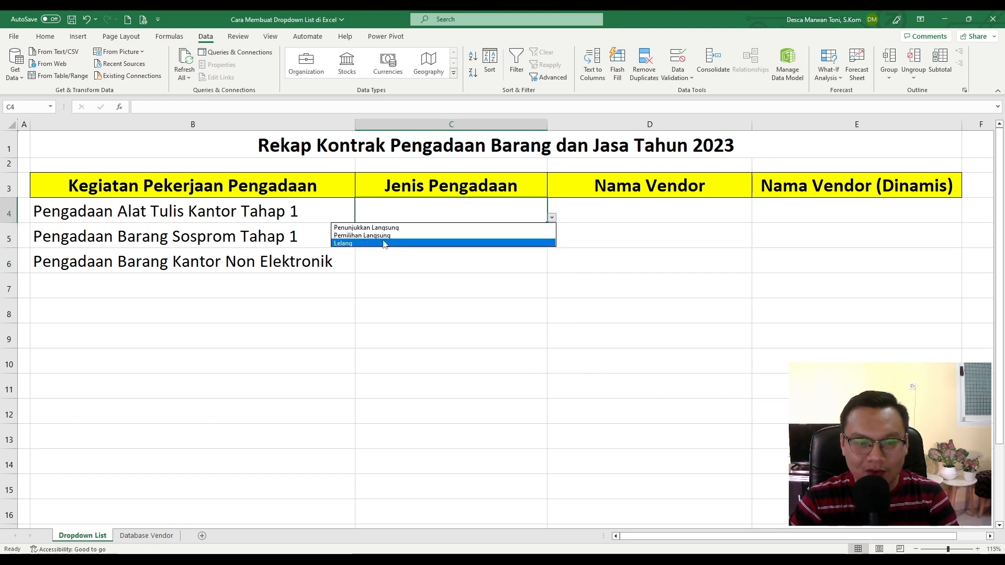
{"action": "key", "text": "Escape"}
{"action": "left_click", "coordinate": [528, 234]}
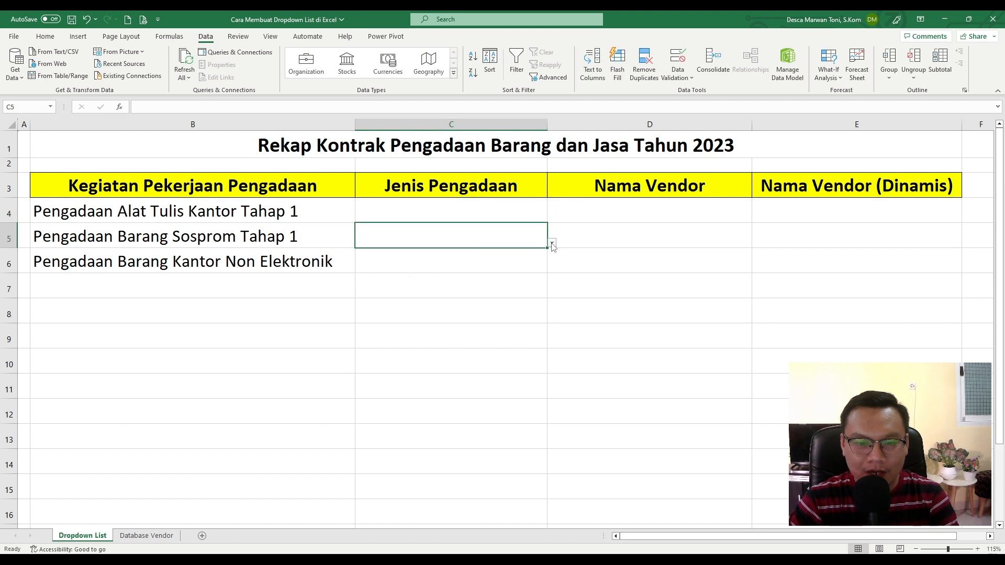
{"action": "left_click", "coordinate": [551, 242]}
{"action": "left_click", "coordinate": [453, 266]}
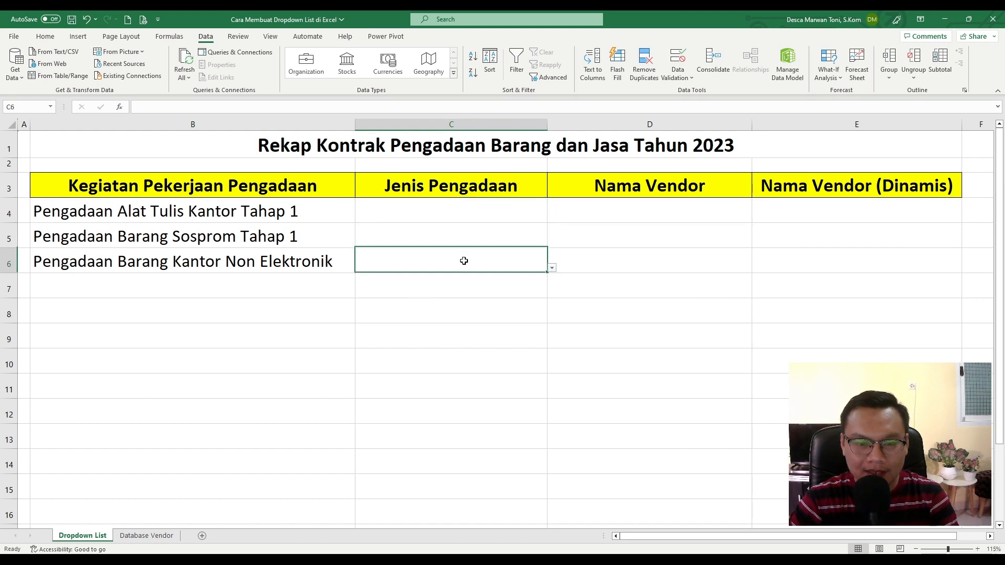
{"action": "left_click", "coordinate": [552, 267]}
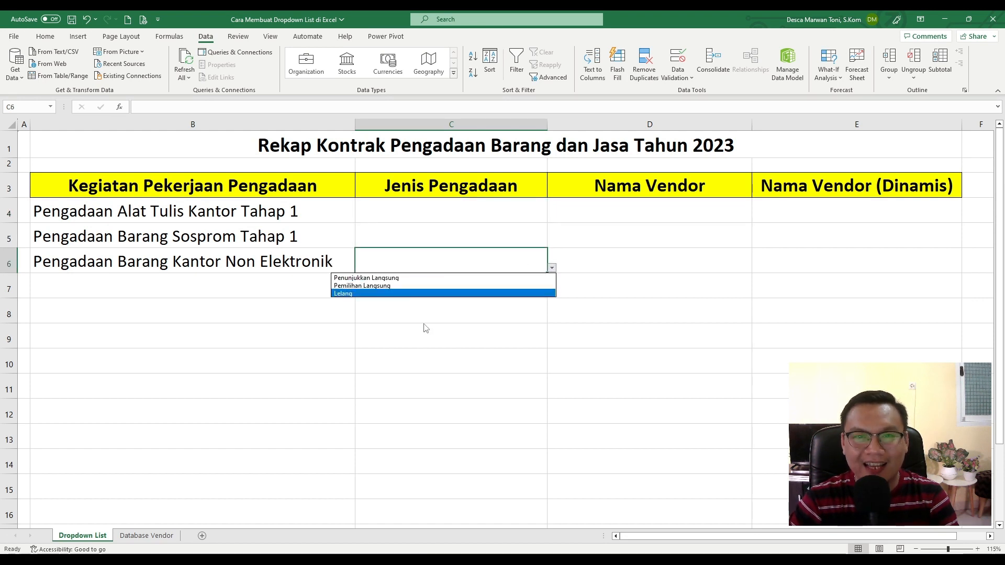
{"action": "key", "text": "Escape"}
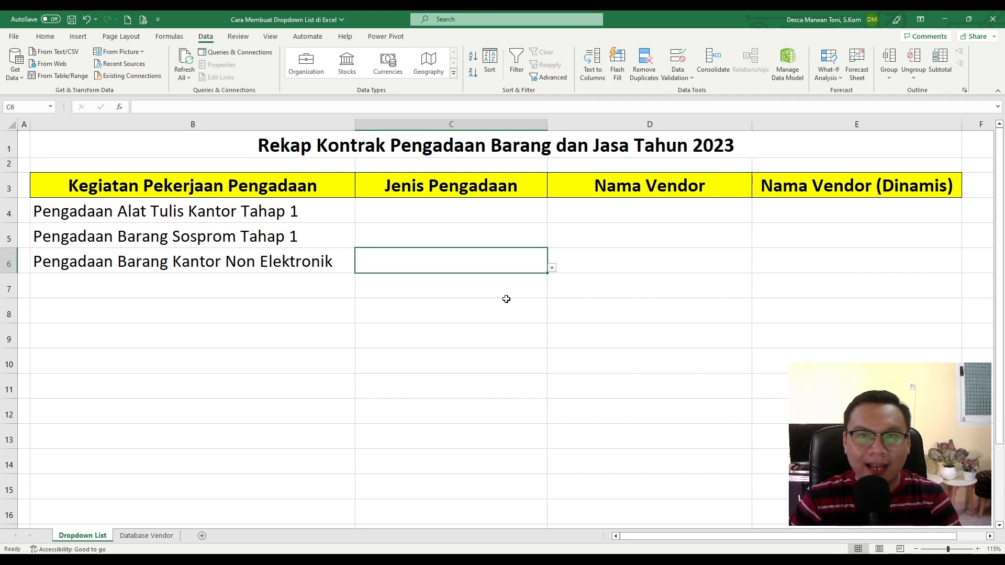
Step: Examine the Nama Vendor cells D4 to D6 and the vendor list in B3:B8 of the Database Vendor sheet
{"action": "left_click", "coordinate": [676, 268]}
{"action": "left_click_drag", "start_coordinate": [610, 207], "coordinate": [619, 265]}
{"action": "left_click", "coordinate": [595, 216]}
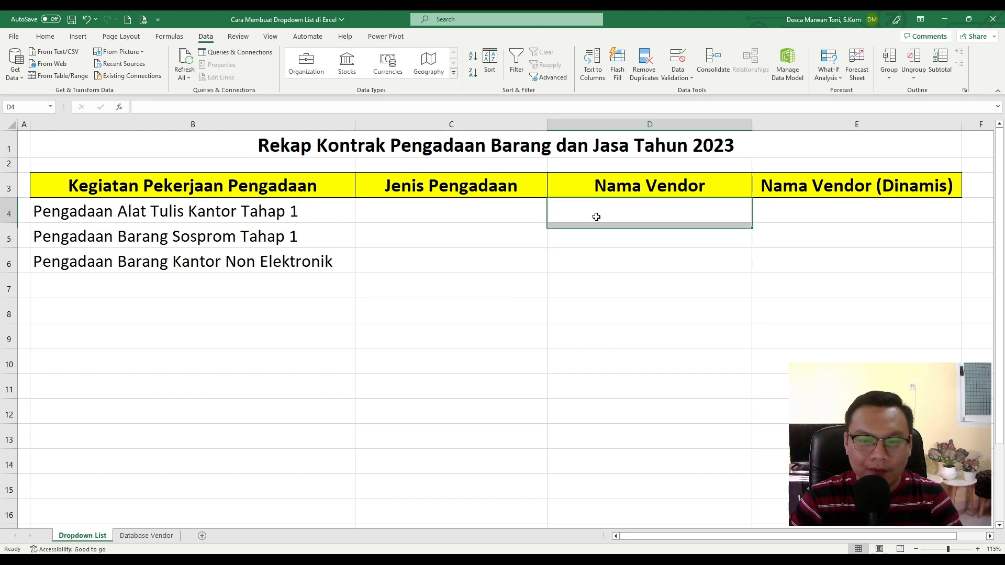
{"action": "left_click", "coordinate": [594, 242]}
{"action": "left_click", "coordinate": [598, 259]}
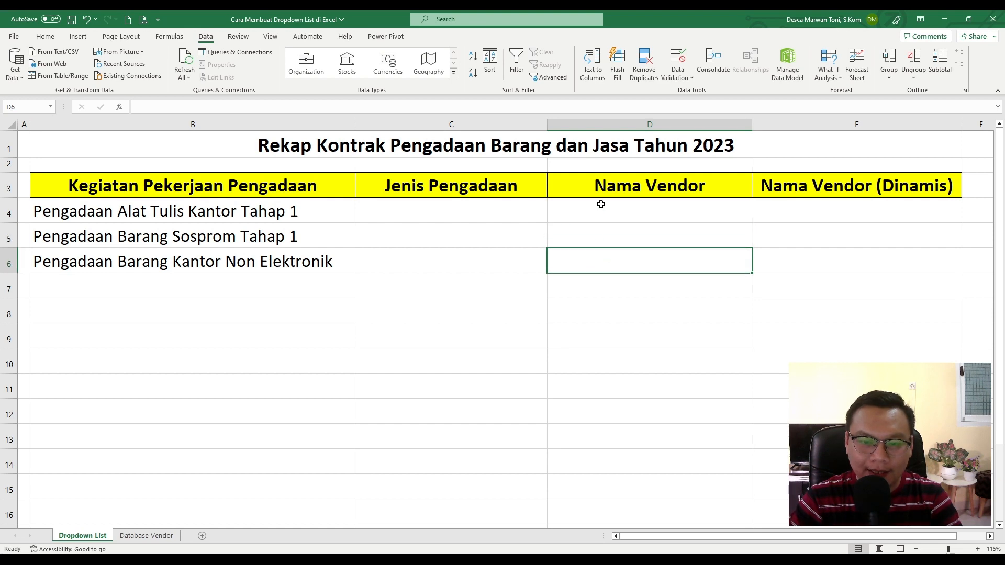
{"action": "left_click", "coordinate": [598, 204]}
{"action": "left_click", "coordinate": [155, 539]}
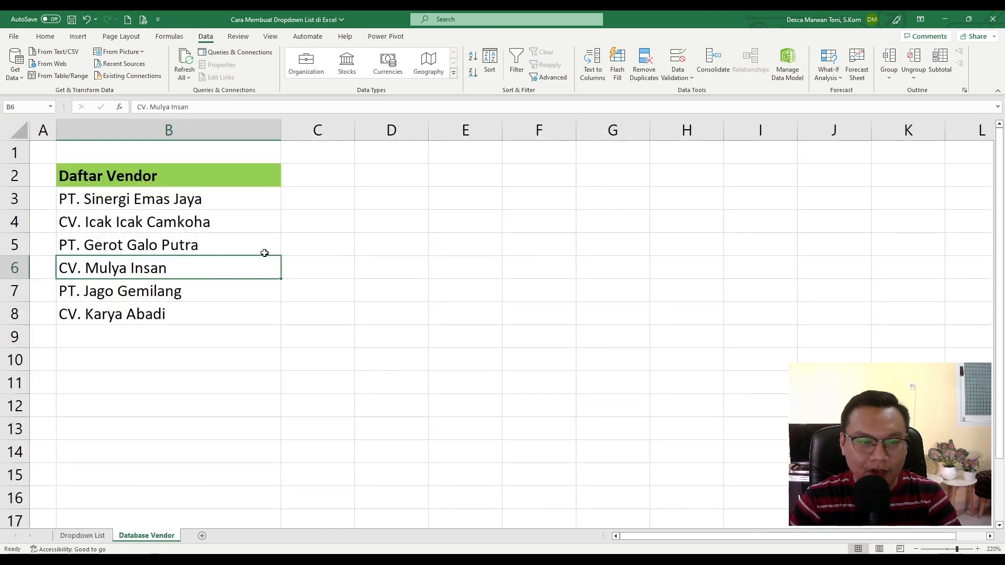
{"action": "left_click_drag", "start_coordinate": [225, 198], "coordinate": [222, 318]}
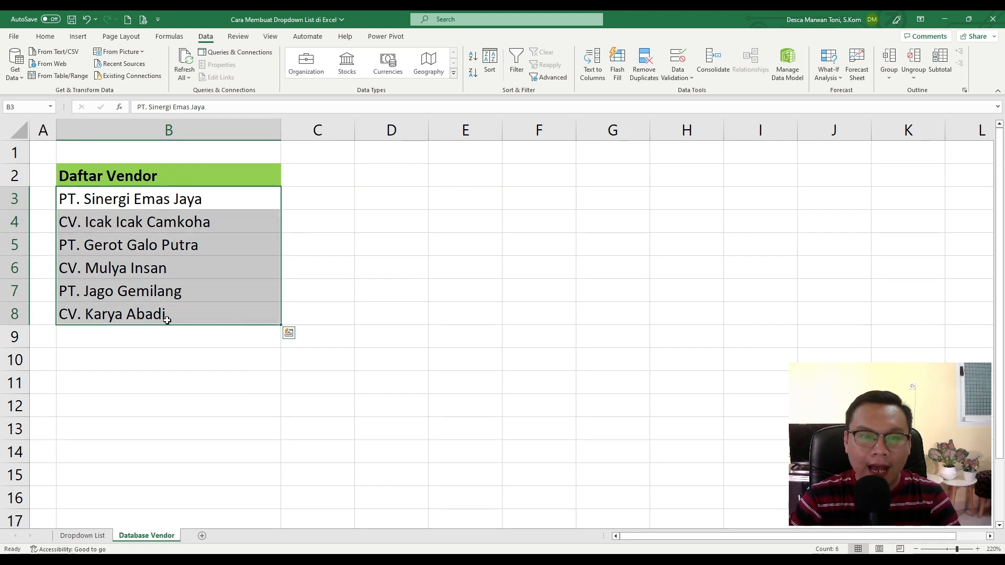
Step: Add a List data validation to cell D4 of the Dropdown List sheet with the source ='Database Vendor'!$B$3:$B$8
{"action": "left_click", "coordinate": [80, 535]}
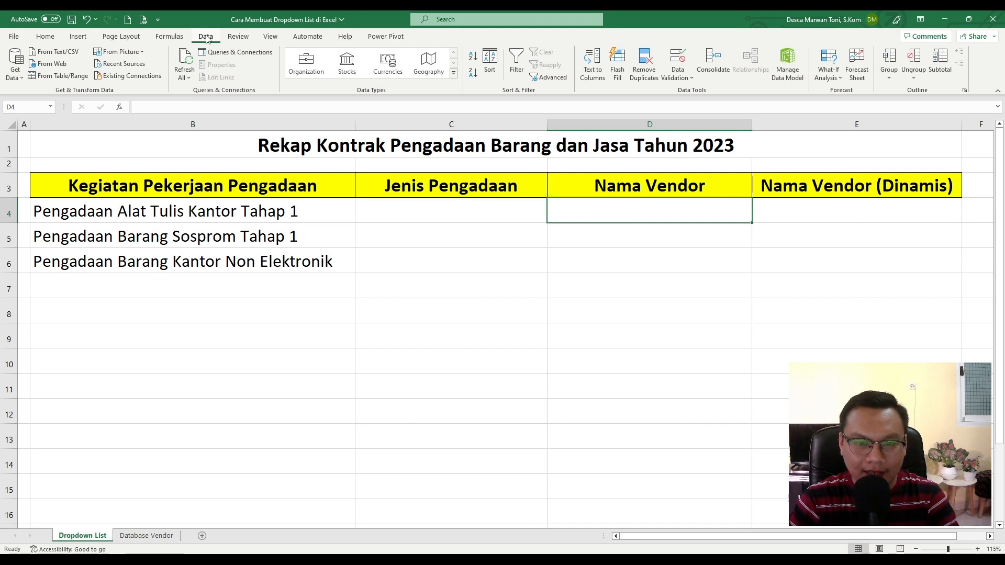
{"action": "left_click", "coordinate": [675, 59]}
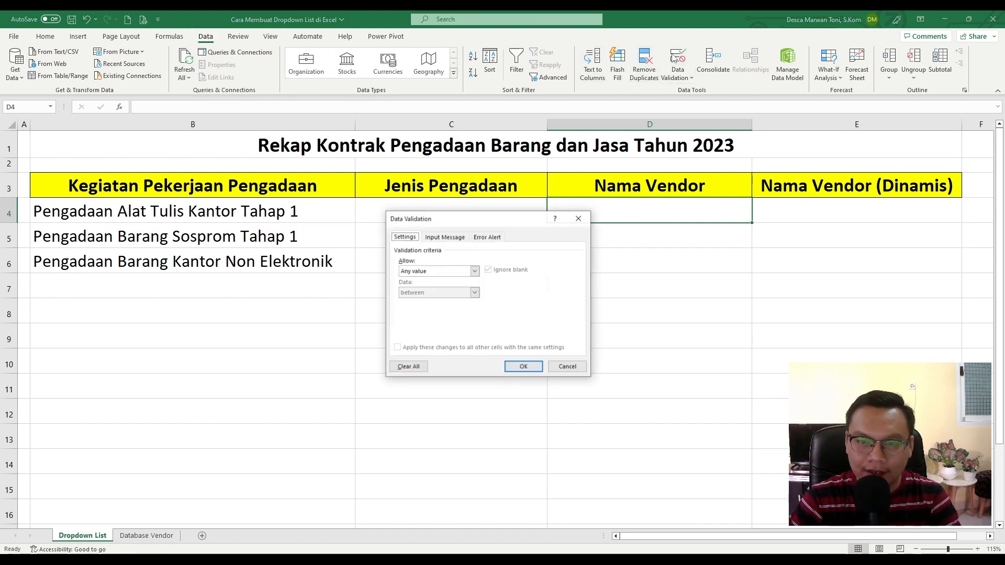
{"action": "left_click", "coordinate": [474, 271]}
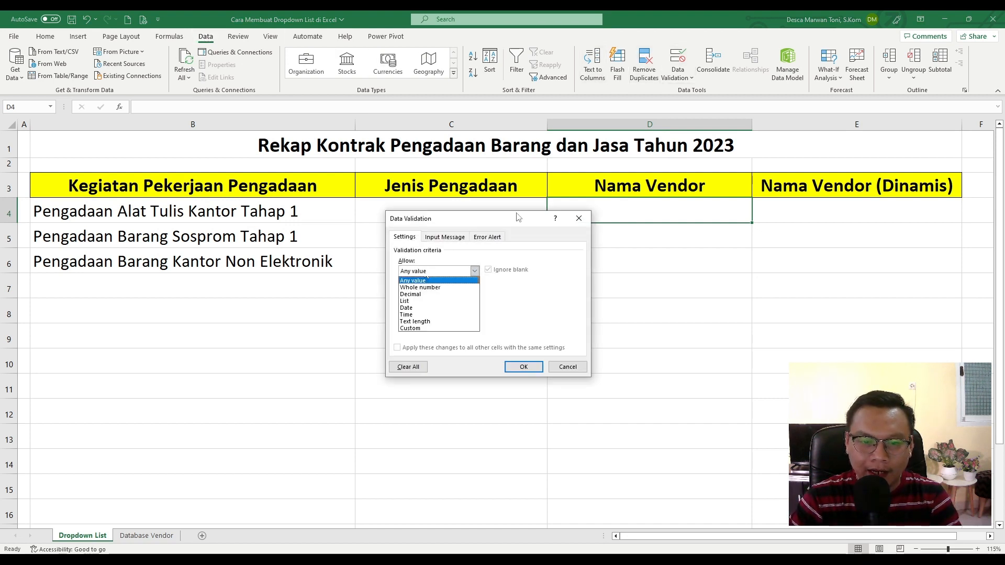
{"action": "left_click", "coordinate": [420, 302]}
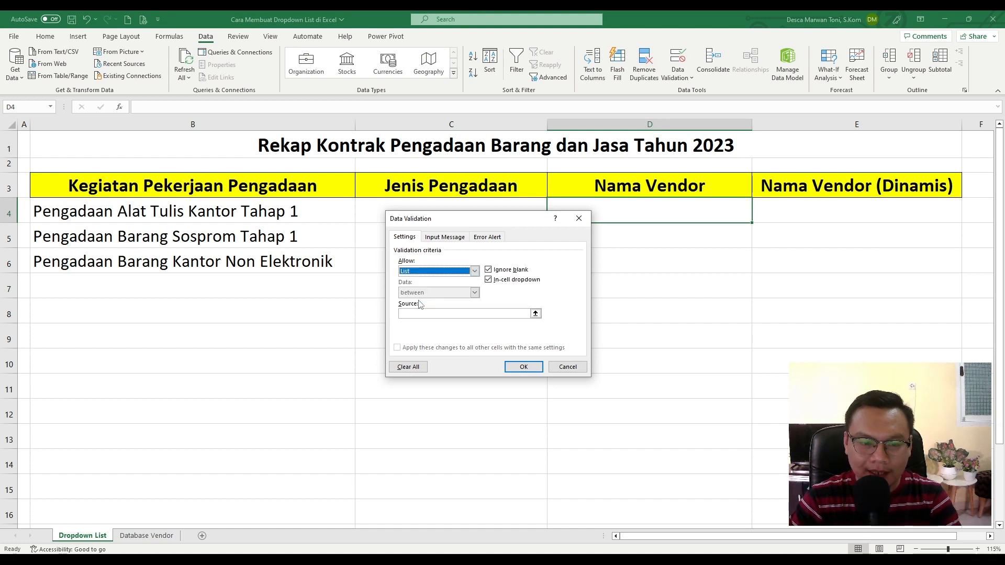
{"action": "left_click", "coordinate": [424, 314]}
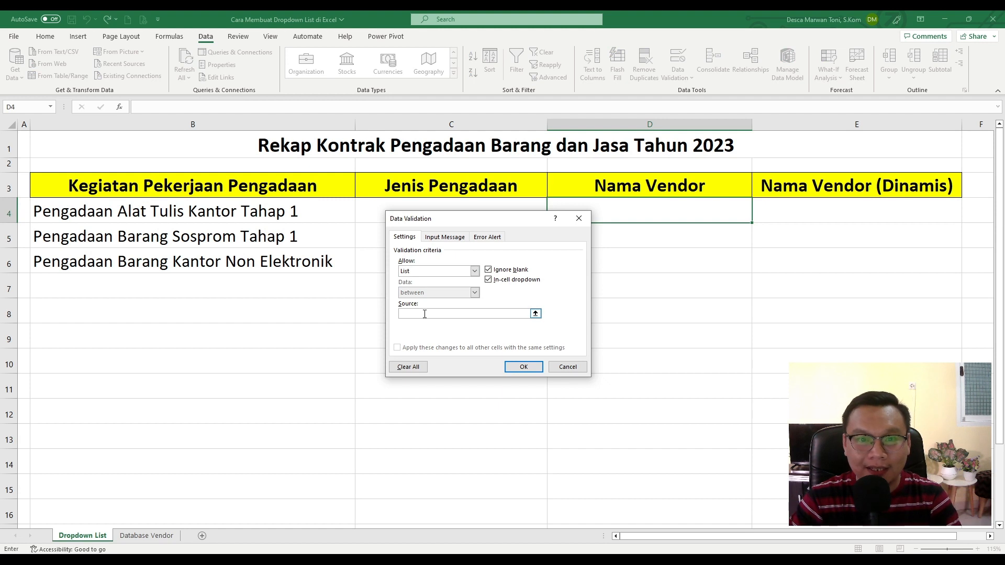
{"action": "left_click", "coordinate": [535, 314]}
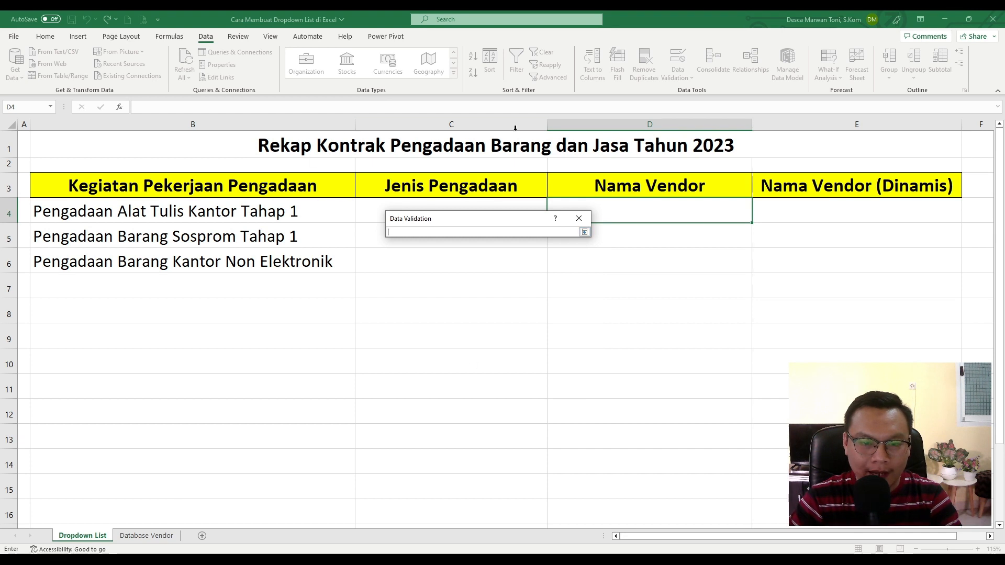
{"action": "left_click", "coordinate": [146, 535]}
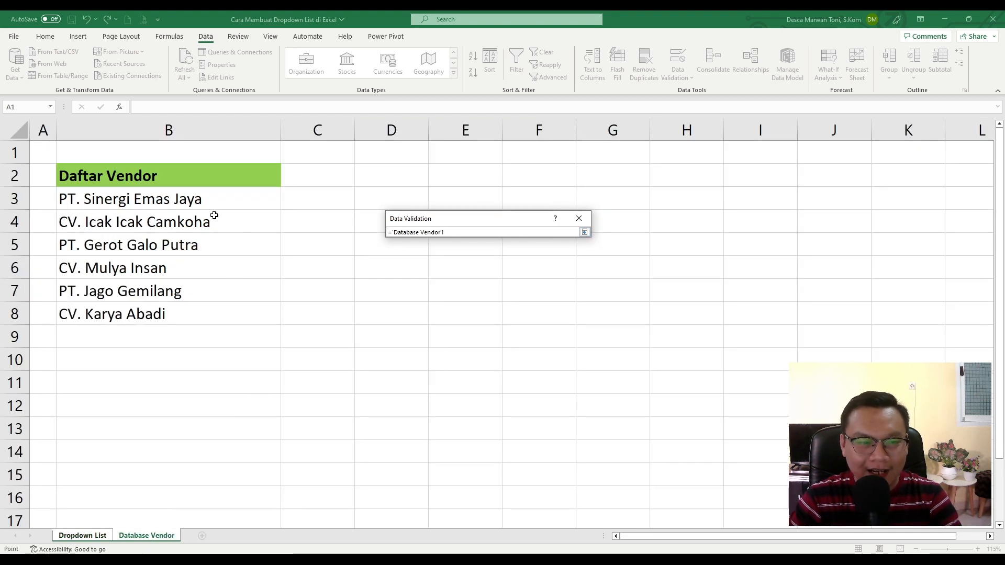
{"action": "left_click", "coordinate": [205, 198]}
{"action": "left_click_drag", "start_coordinate": [204, 208], "coordinate": [209, 314]}
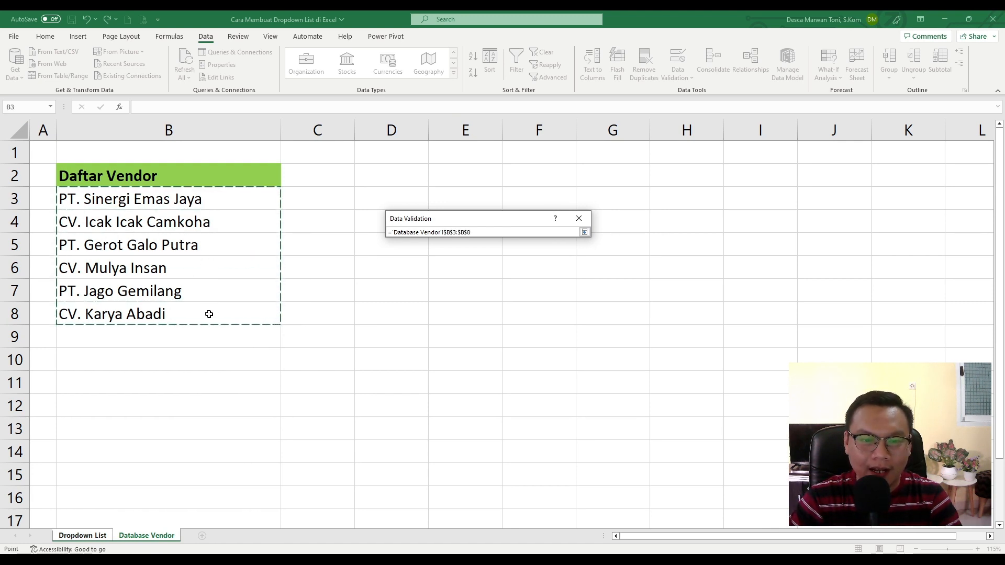
{"action": "left_click", "coordinate": [585, 232]}
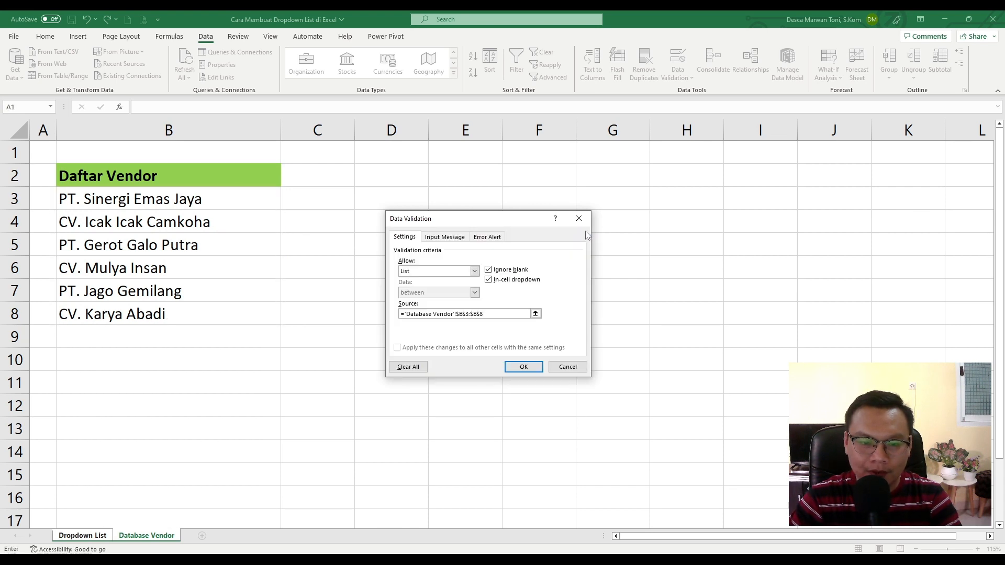
{"action": "left_click", "coordinate": [522, 367]}
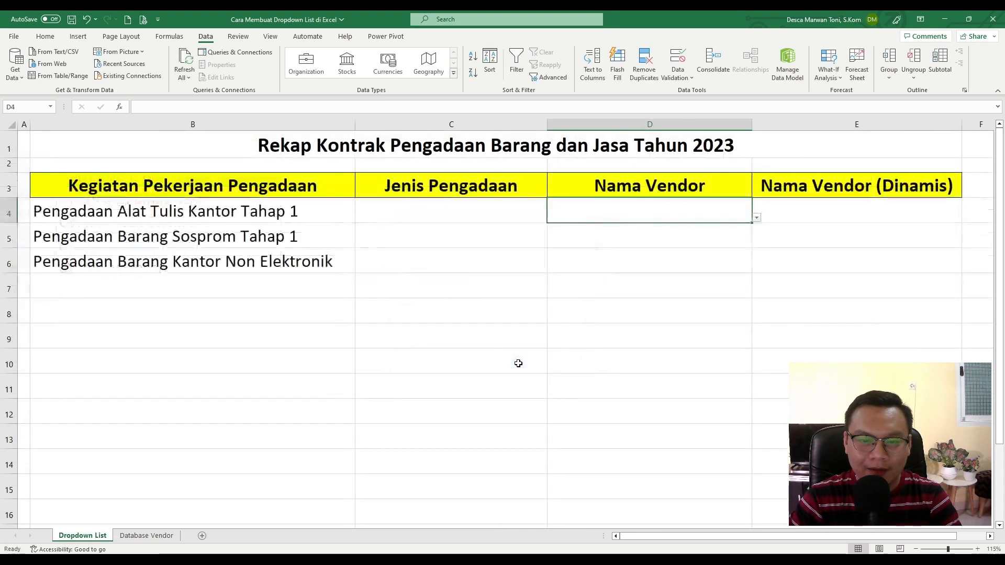
Step: View the vendor options in D4's dropdown and check the Nama Vendor cells below it for a dropdown
{"action": "left_click", "coordinate": [757, 217]}
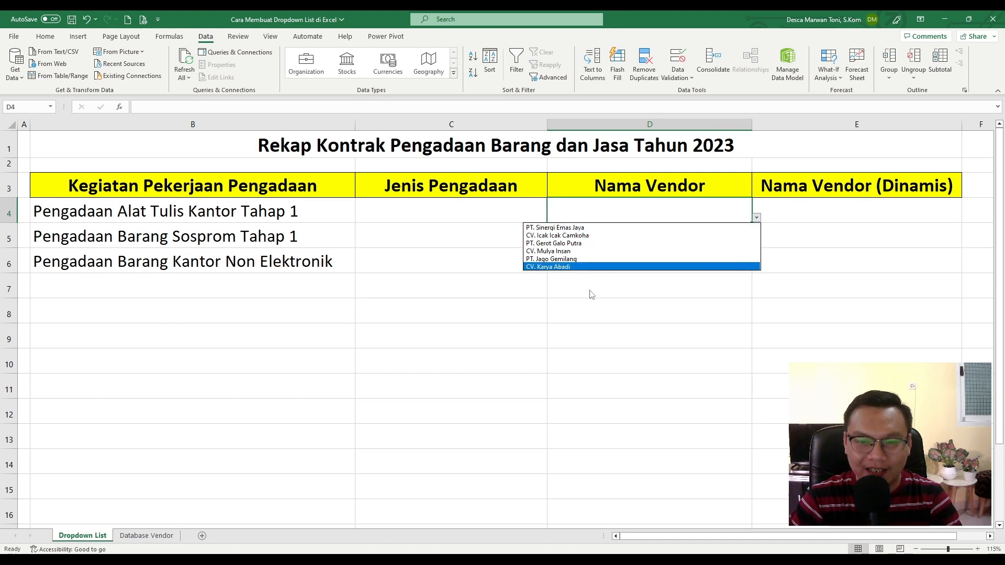
{"action": "key", "text": "Escape"}
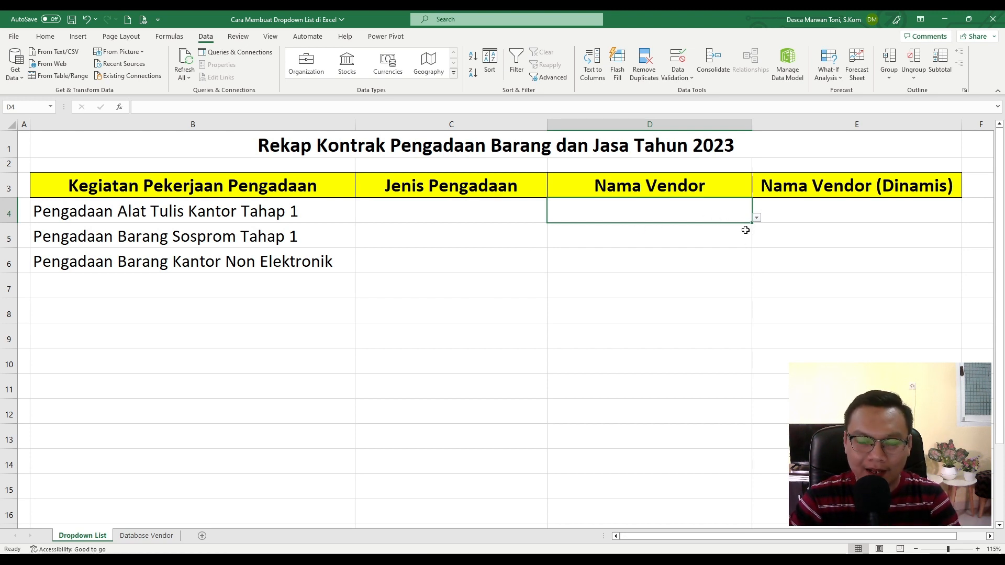
{"action": "left_click", "coordinate": [684, 245]}
{"action": "left_click", "coordinate": [684, 251]}
Step: Copy cell D4 with its vendor dropdown into cells D5:D6
{"action": "left_click", "coordinate": [687, 212]}
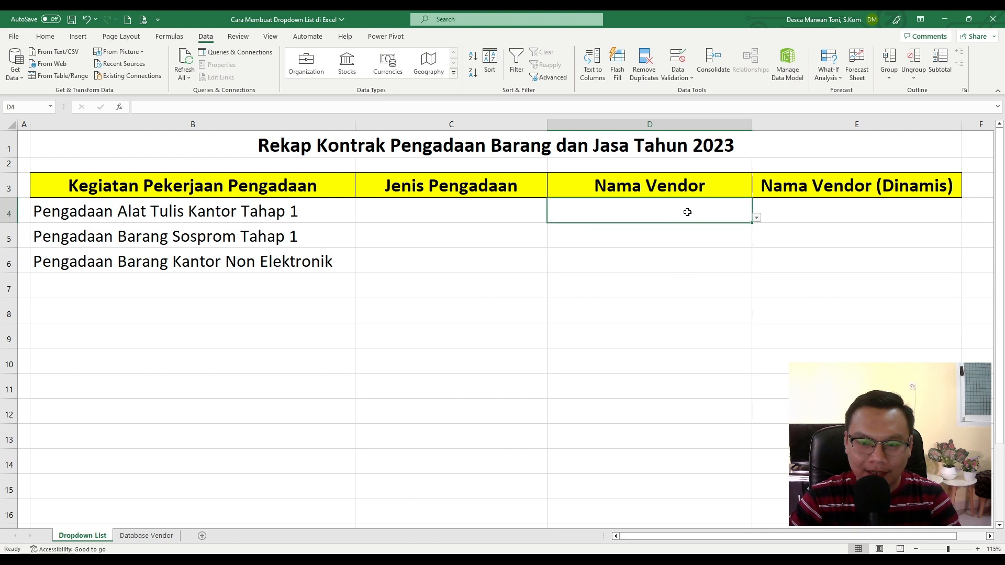
{"action": "key", "text": "ctrl+c"}
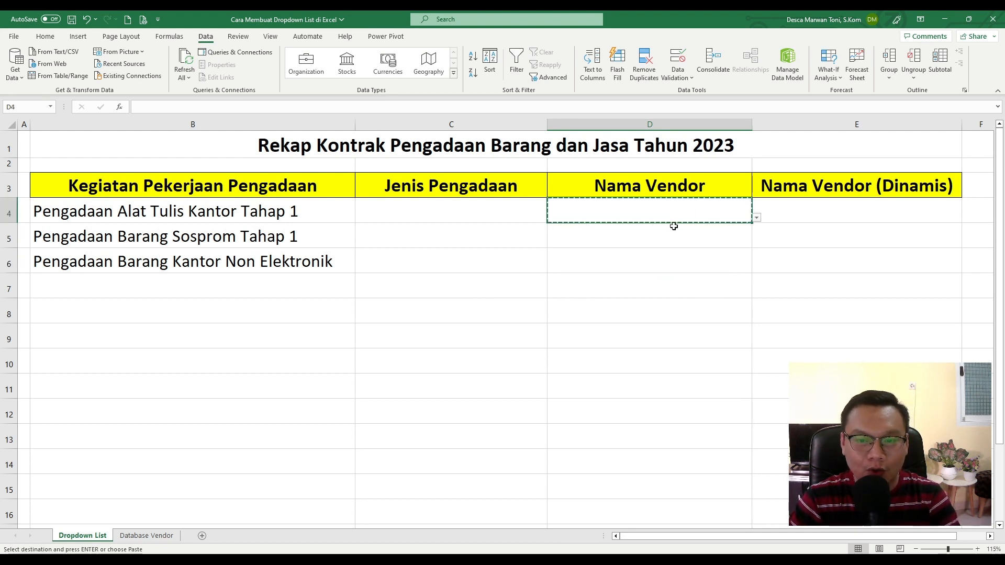
{"action": "left_click_drag", "start_coordinate": [664, 236], "coordinate": [659, 260]}
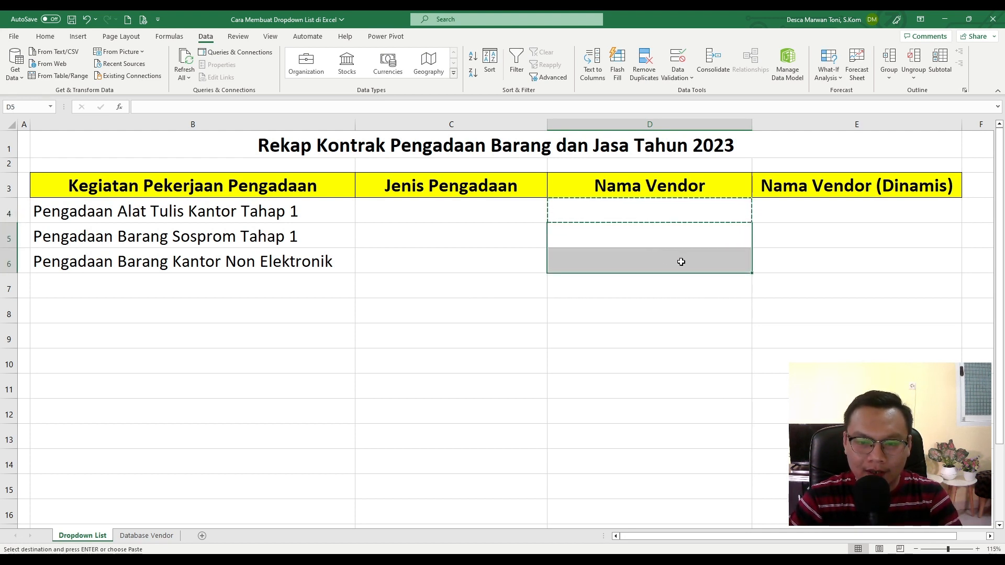
{"action": "key", "text": "ctrl+v"}
{"action": "left_click", "coordinate": [669, 301]}
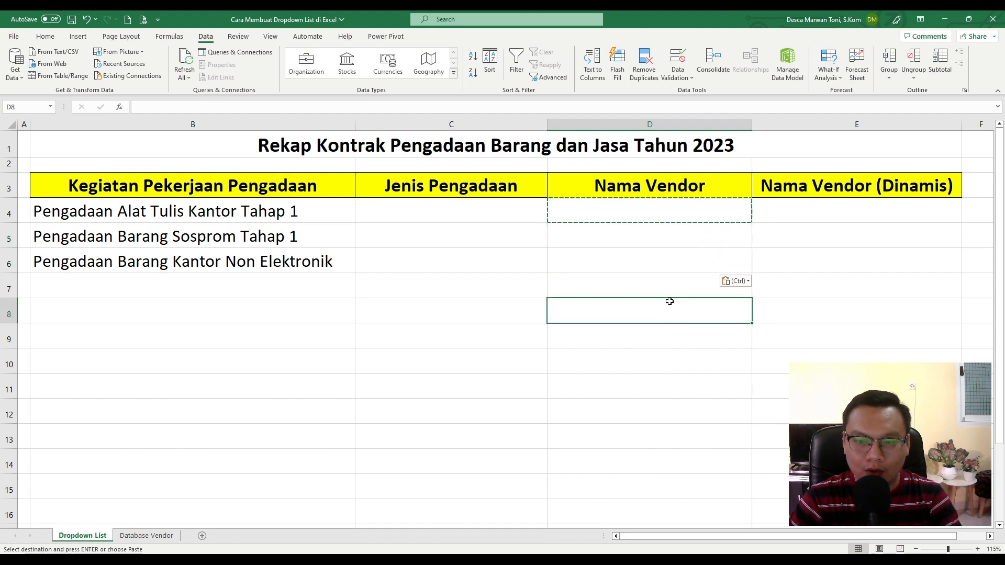
Step: Check cells D4 to D6 for the vendor dropdown and view the options offered in D5 and D6
{"action": "left_click", "coordinate": [686, 265]}
{"action": "left_click", "coordinate": [729, 216]}
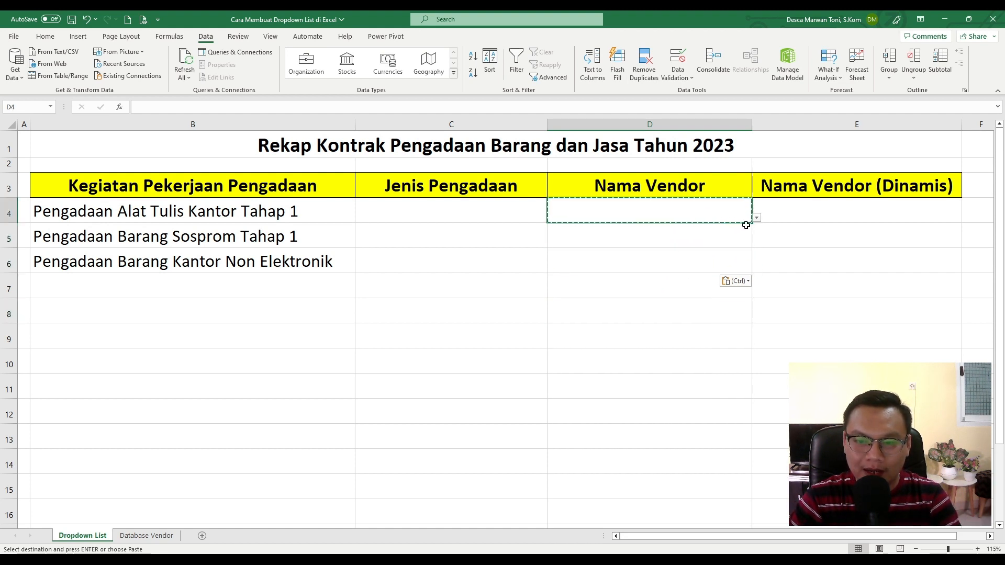
{"action": "left_click", "coordinate": [727, 235]}
{"action": "left_click", "coordinate": [715, 259]}
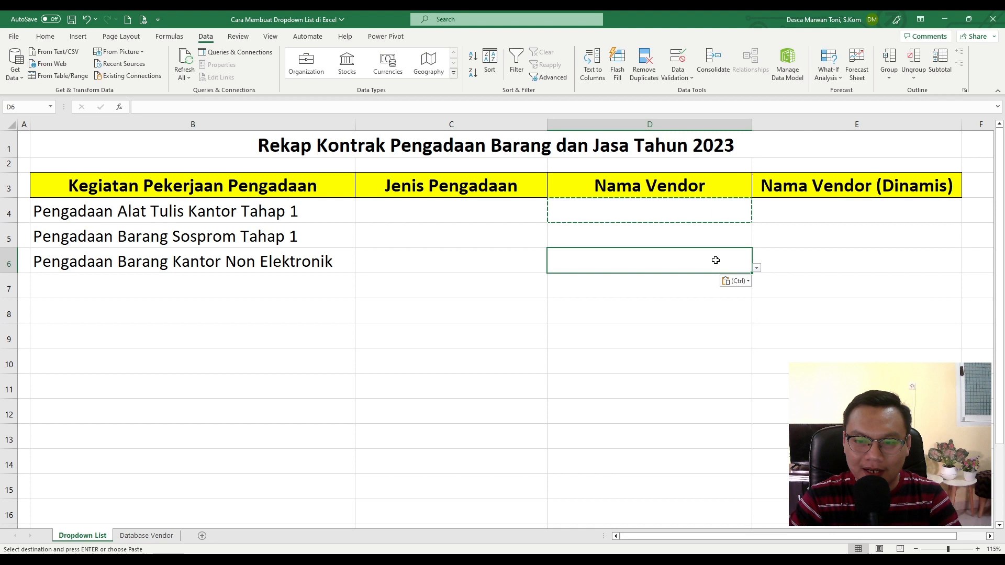
{"action": "left_click", "coordinate": [720, 211]}
{"action": "left_click", "coordinate": [724, 237]}
{"action": "left_click", "coordinate": [726, 256]}
{"action": "left_click", "coordinate": [738, 235]}
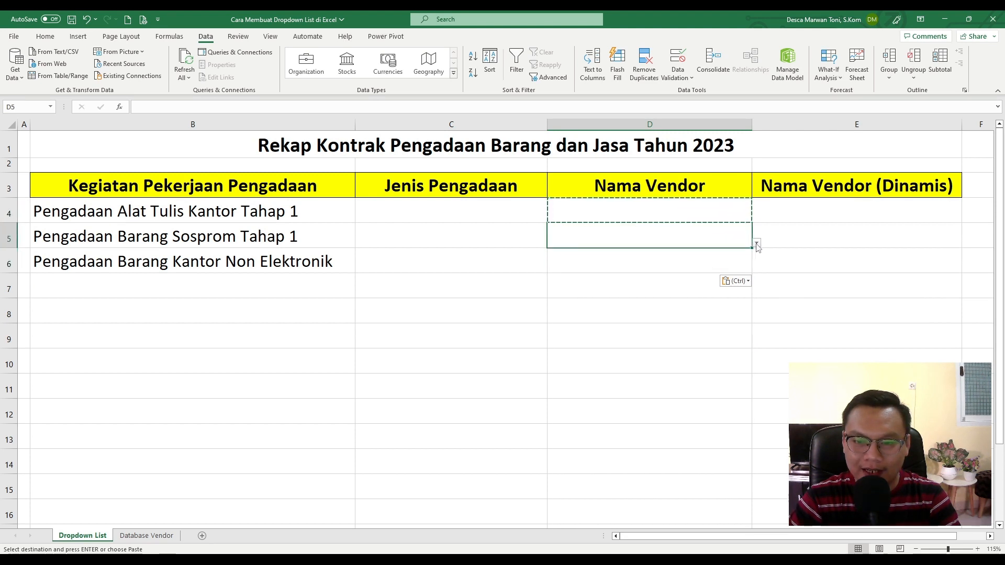
{"action": "left_click", "coordinate": [756, 243]}
{"action": "key", "text": "Escape"}
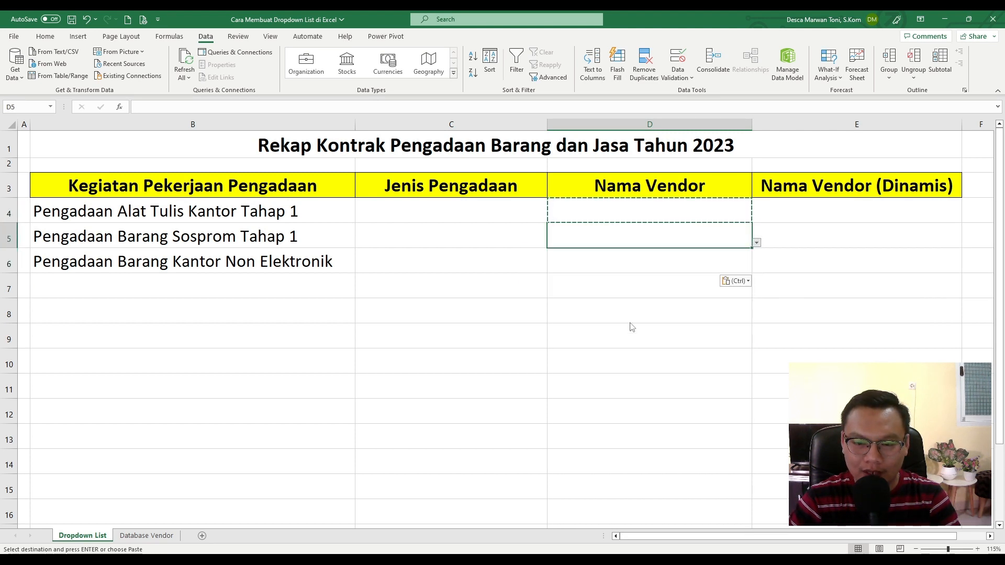
{"action": "left_click", "coordinate": [650, 261]}
{"action": "left_click", "coordinate": [756, 267]}
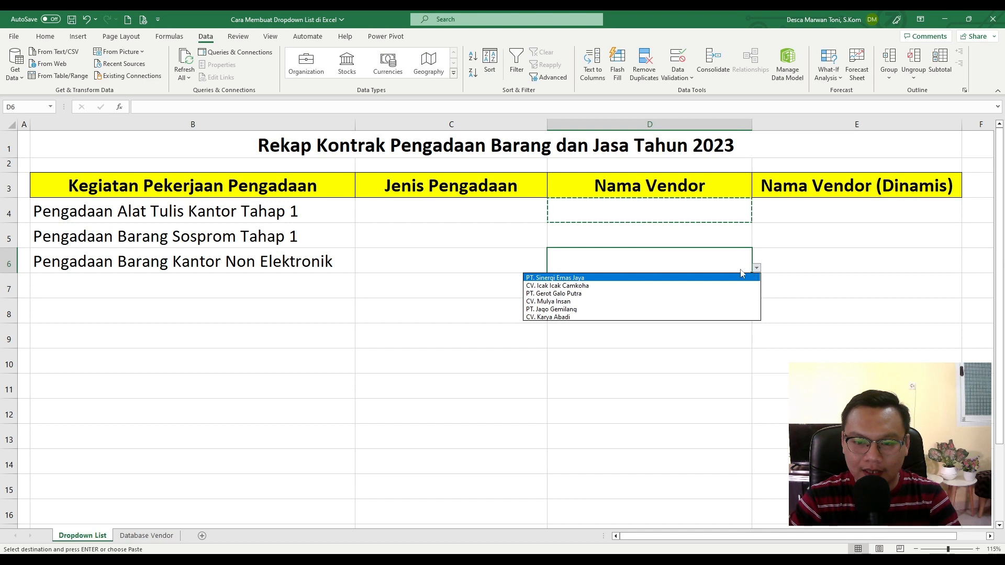
{"action": "key", "text": "ctrl+v"}
{"action": "left_click", "coordinate": [717, 335]}
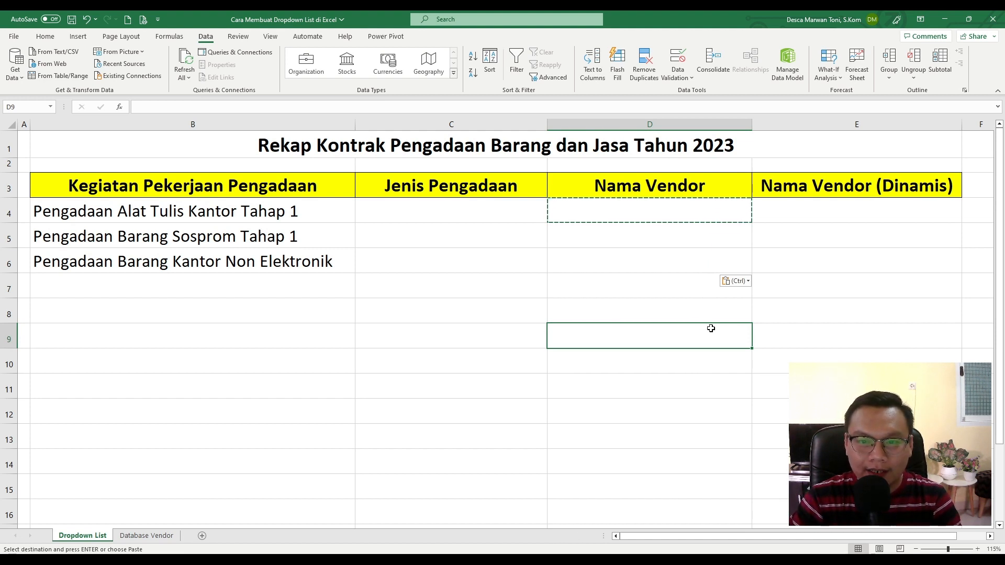
Step: Add an input message to D4's data validation with the title "Pilih Nama Vendor" and the text "Silahkan Pilih Nama Vendor :"
{"action": "left_click", "coordinate": [678, 219]}
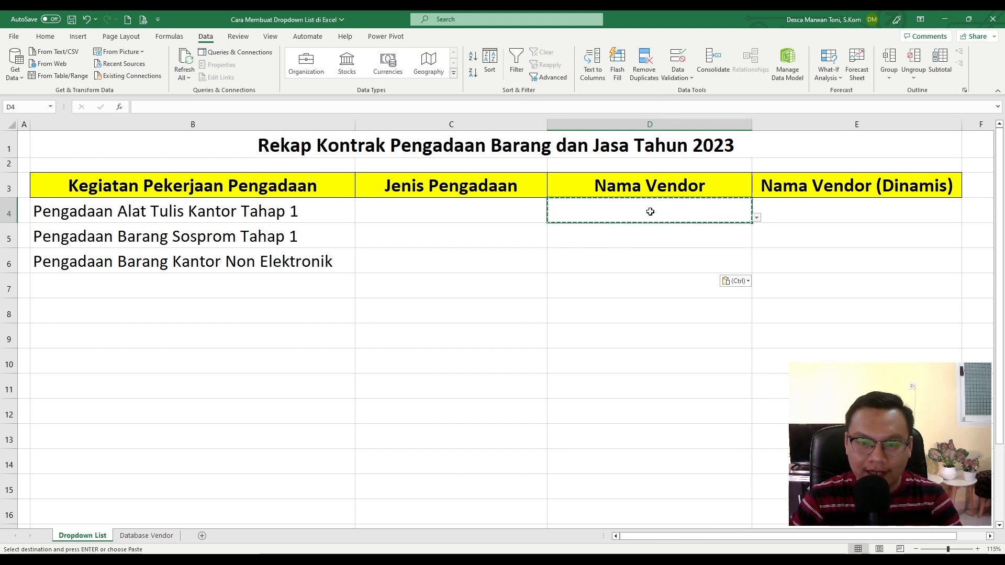
{"action": "left_click", "coordinate": [675, 64]}
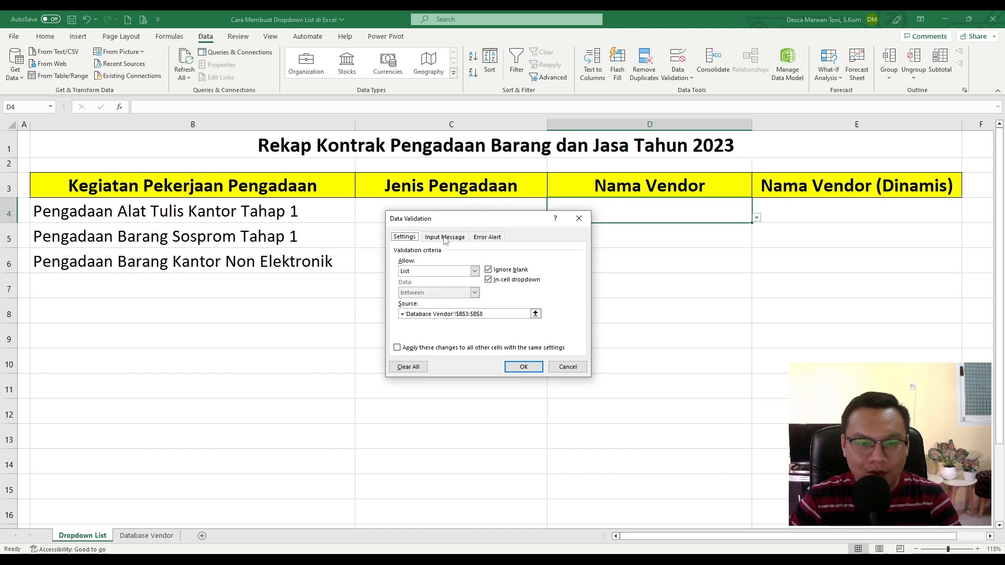
{"action": "left_click", "coordinate": [446, 239]}
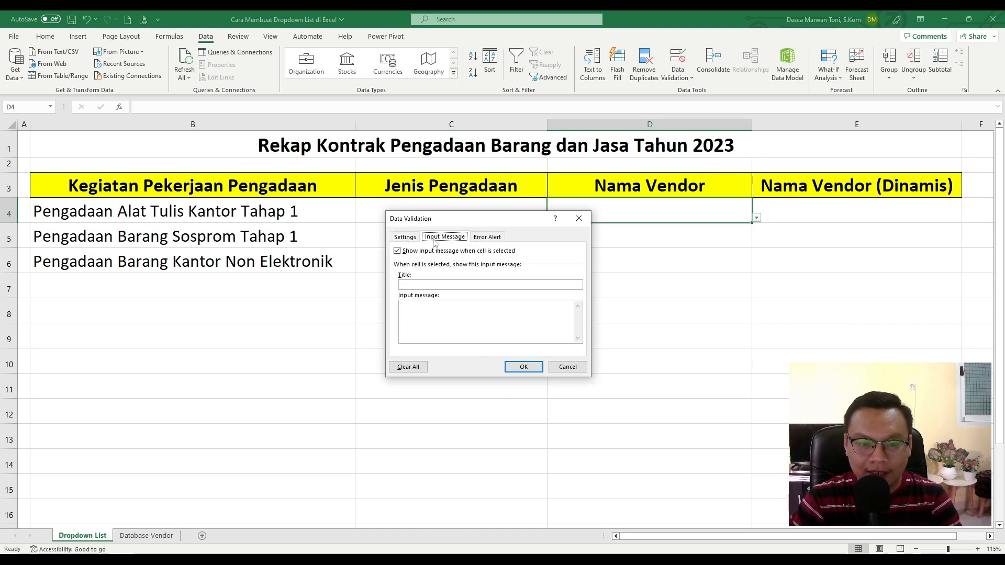
{"action": "left_click", "coordinate": [422, 285]}
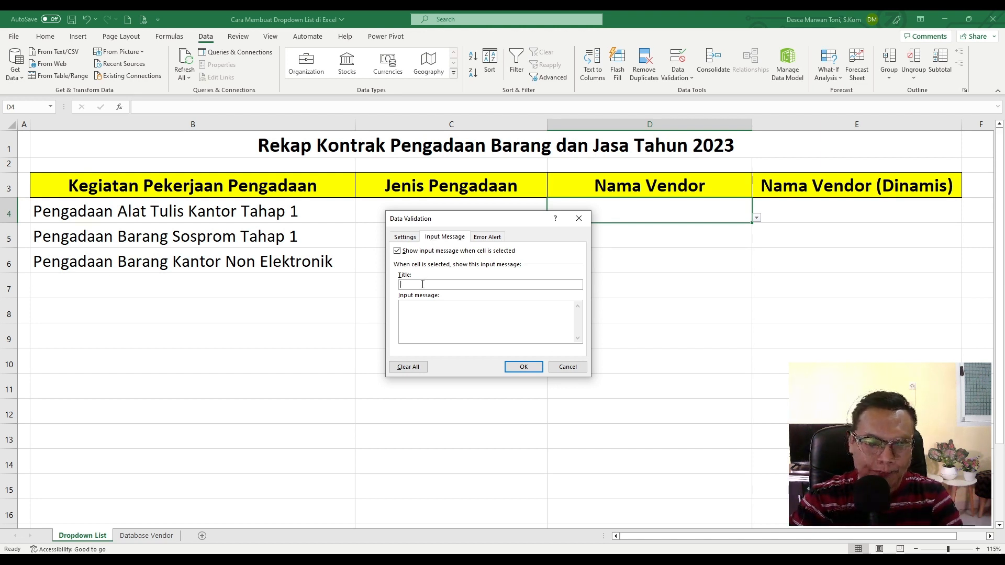
{"action": "type", "text": "Pilih"}
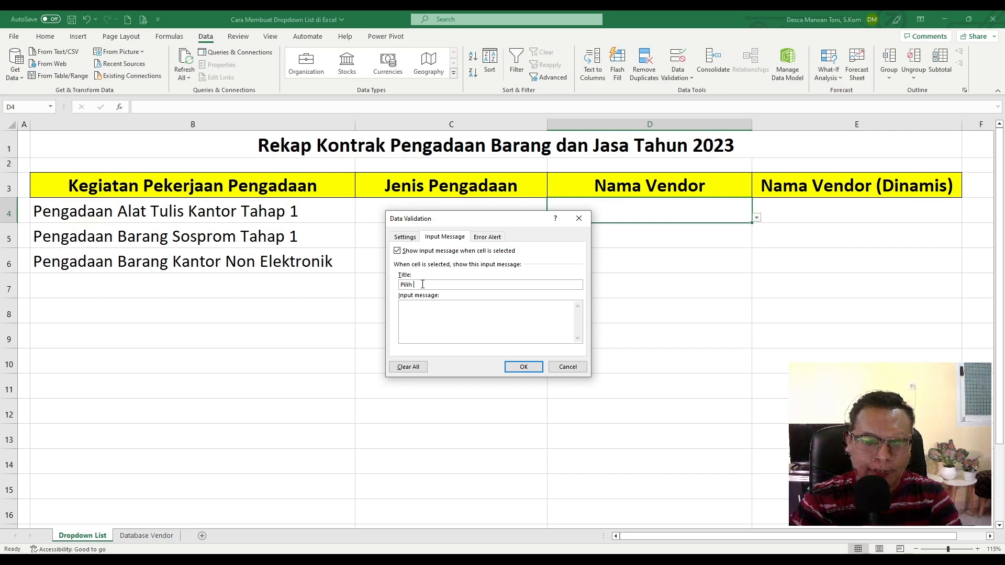
{"action": "type", "text": " Nama"}
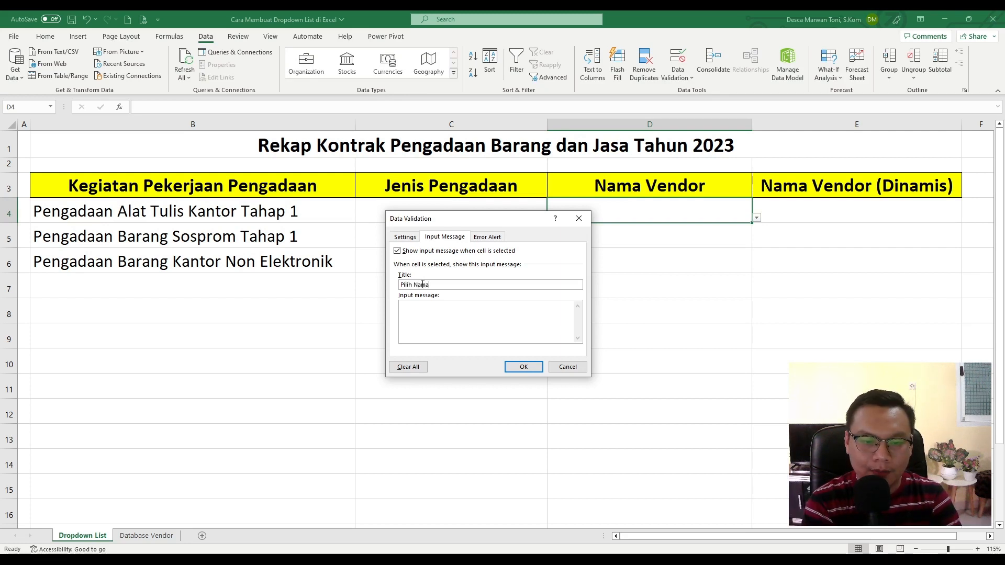
{"action": "type", "text": " Vendor"}
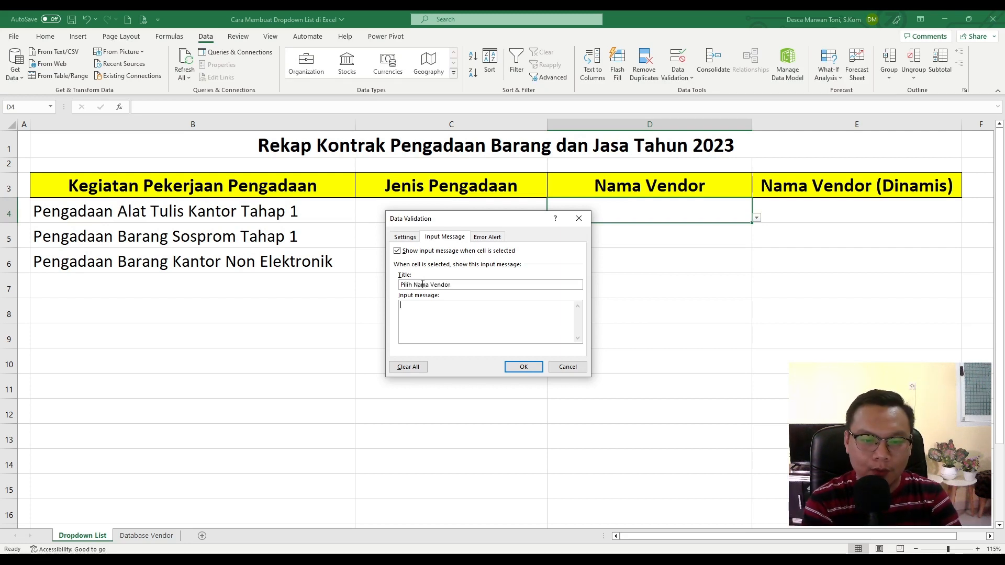
{"action": "type", "text": "ilahkan "}
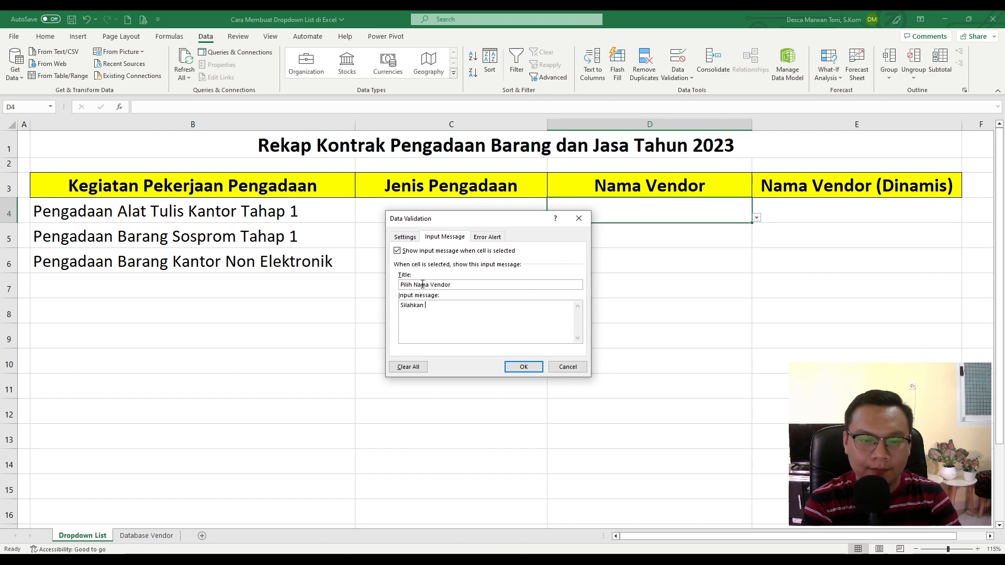
{"action": "type", "text": "Pilih Nama Ve"}
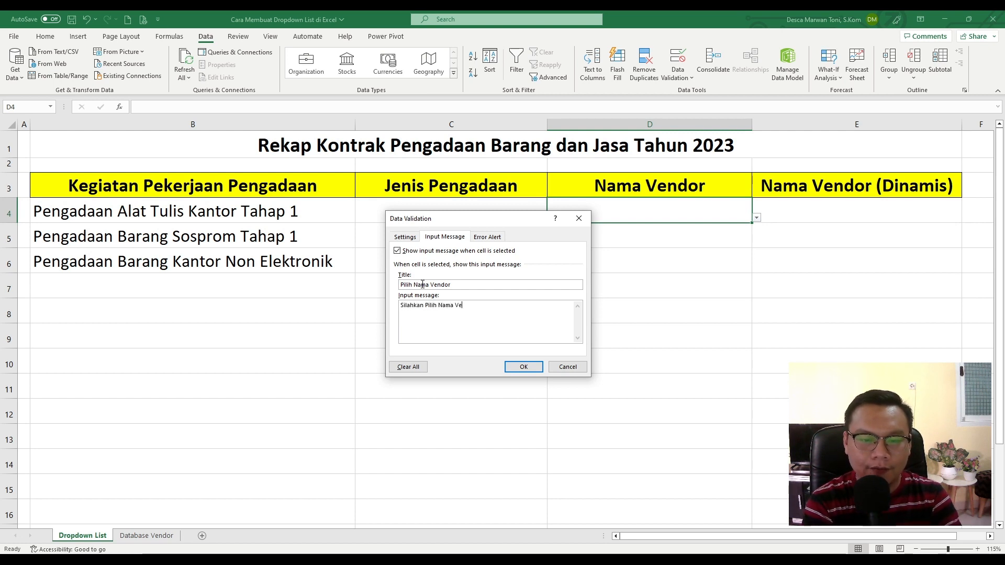
{"action": "type", "text": "ndor :"}
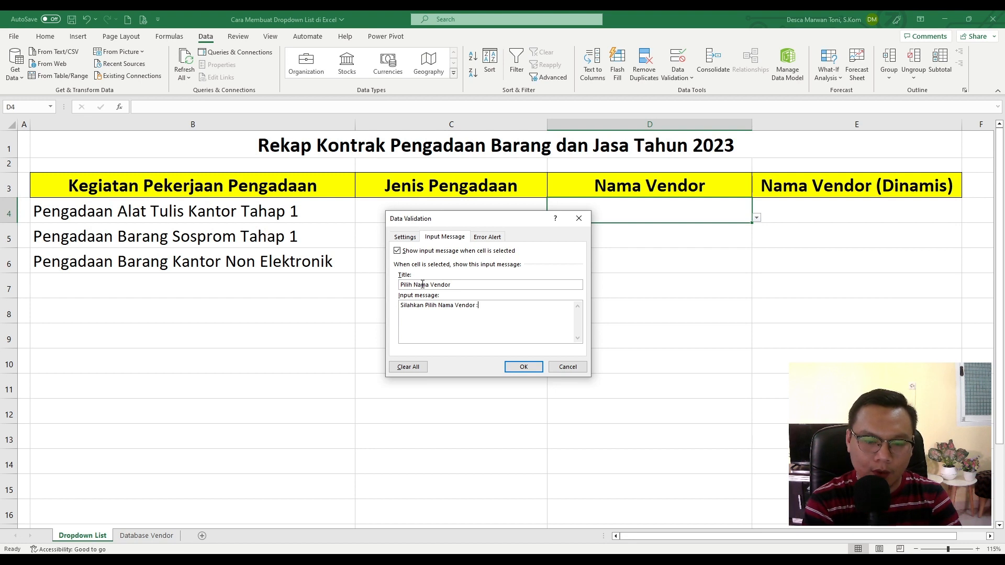
{"action": "left_click", "coordinate": [524, 367]}
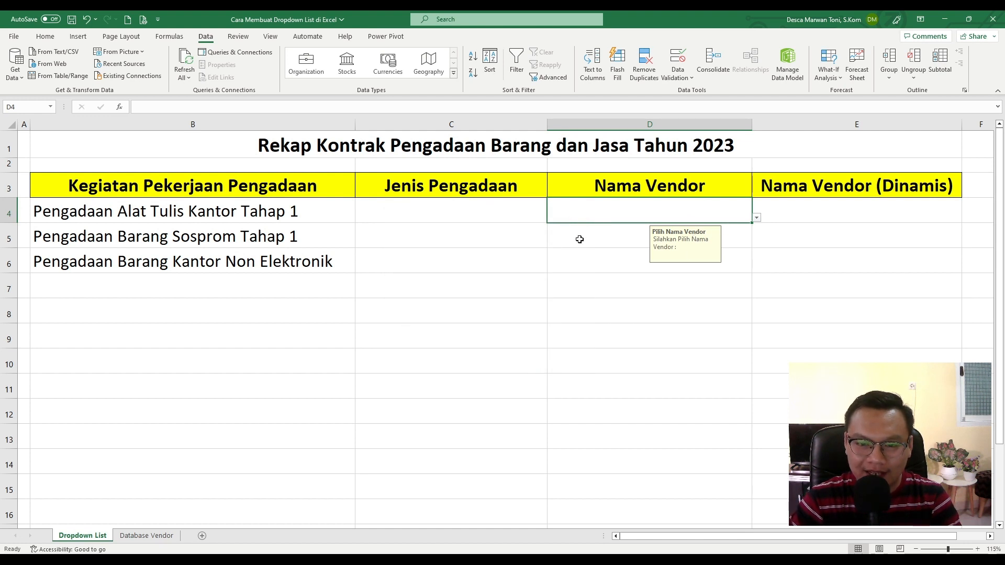
Step: Reselect D4 to show its input message and choose PT. Gerot Galo Putra from the vendor dropdown
{"action": "left_click", "coordinate": [602, 290]}
{"action": "left_click", "coordinate": [663, 211]}
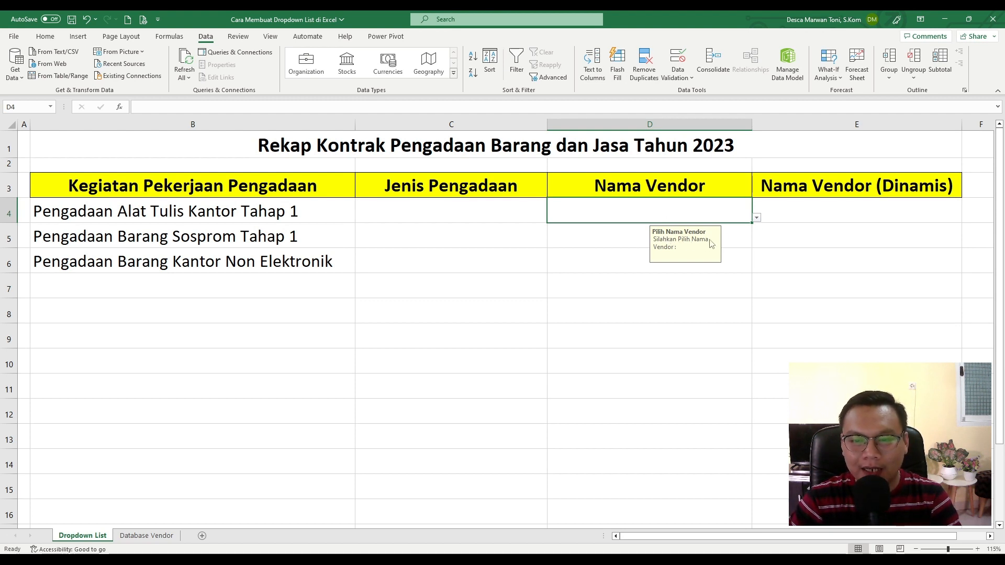
{"action": "left_click", "coordinate": [756, 218]}
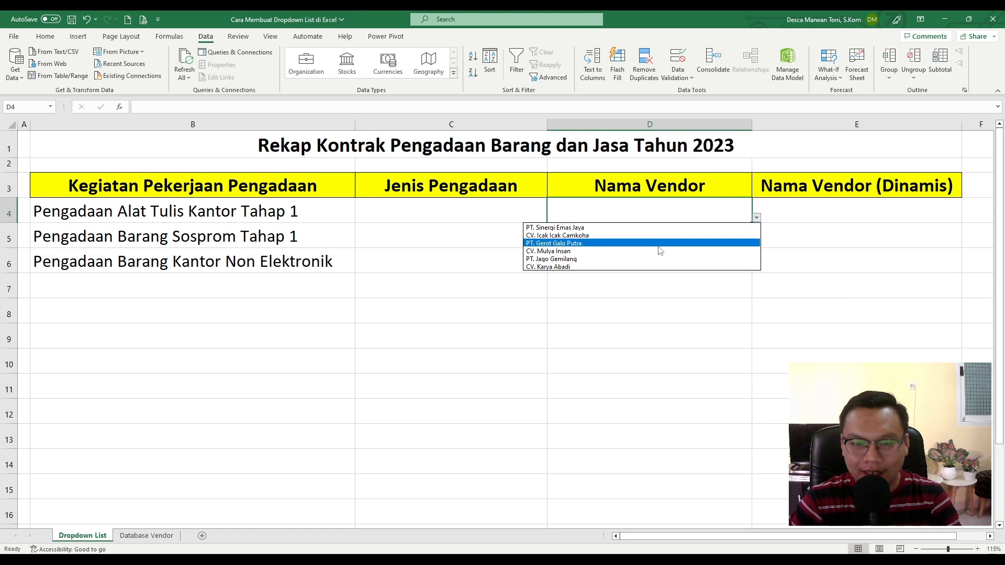
{"action": "left_click", "coordinate": [660, 238]}
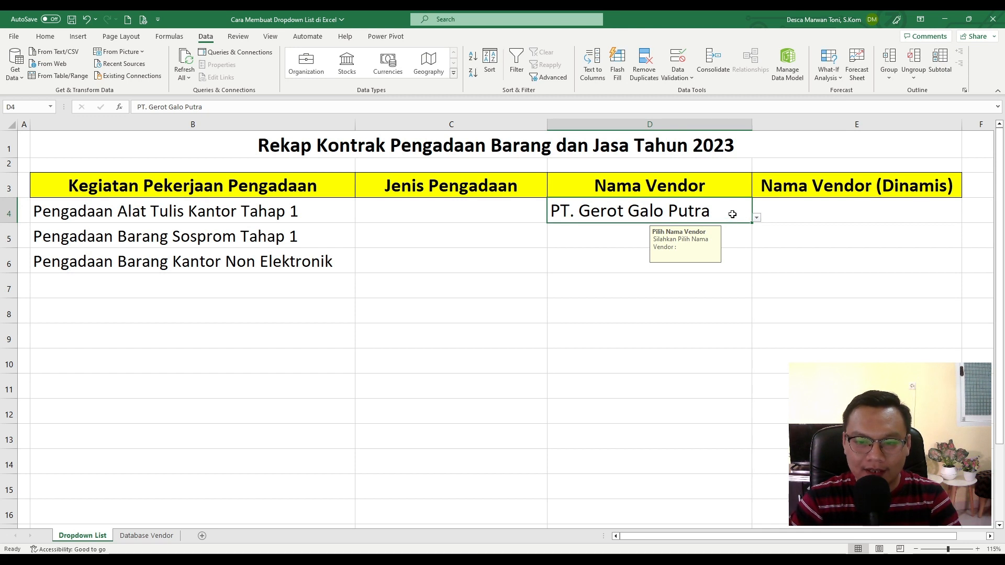
{"action": "left_click", "coordinate": [673, 303]}
{"action": "left_click", "coordinate": [688, 214]}
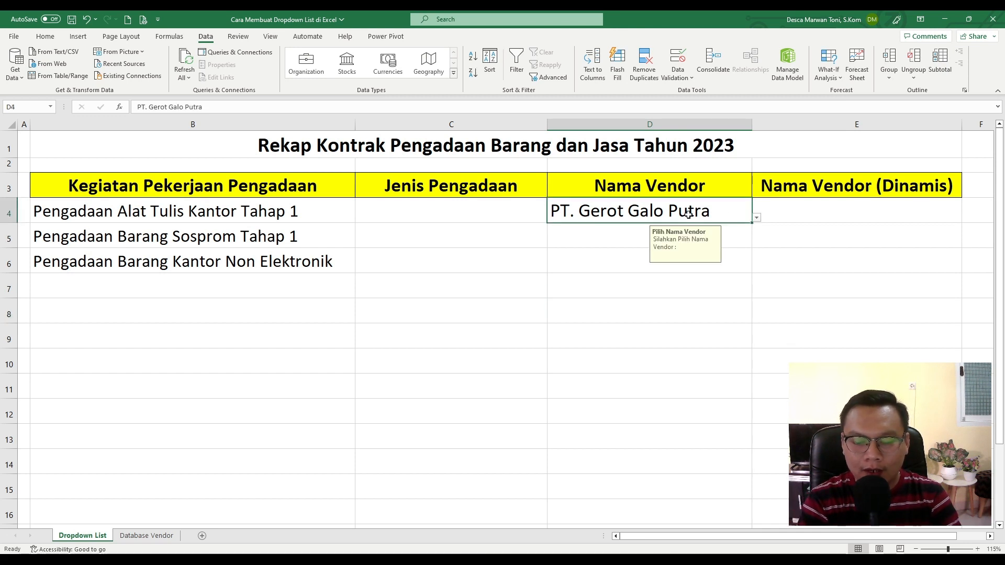
Step: Clear the vendor from D4 and try to enter Caraka, a value outside the vendor list
{"action": "key", "text": "Delete"}
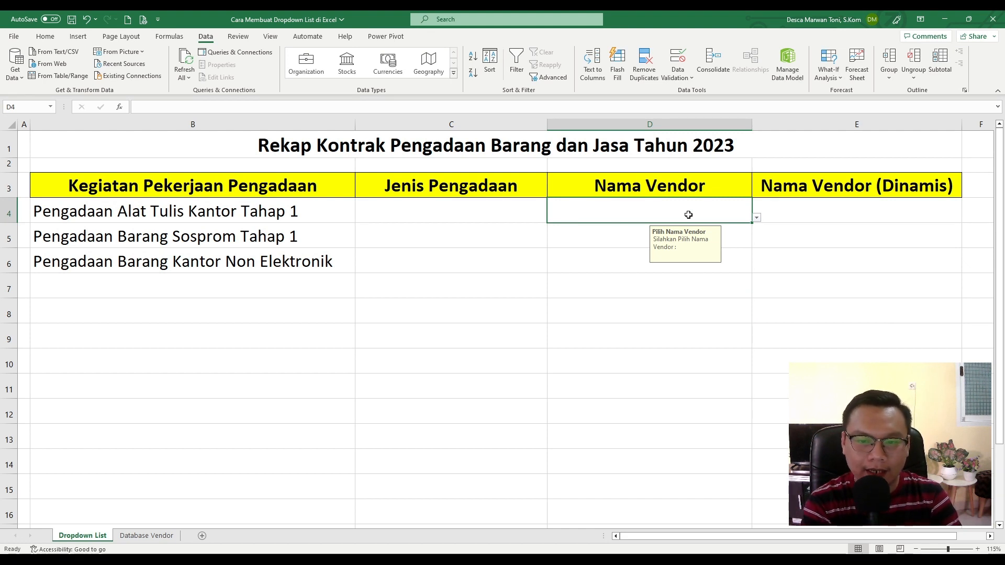
{"action": "type", "text": "Caraka"}
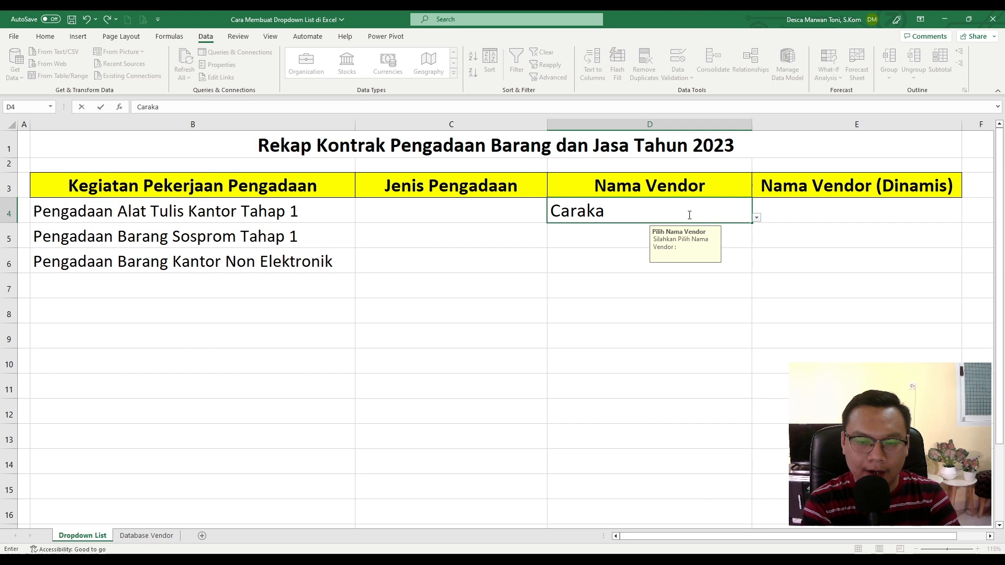
{"action": "key", "text": "Return"}
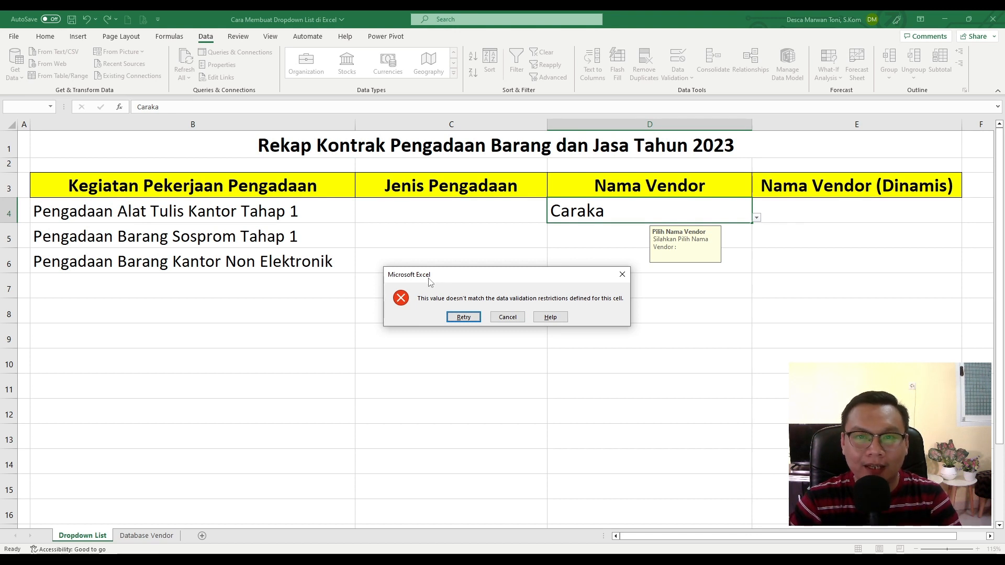
{"action": "left_click", "coordinate": [622, 274]}
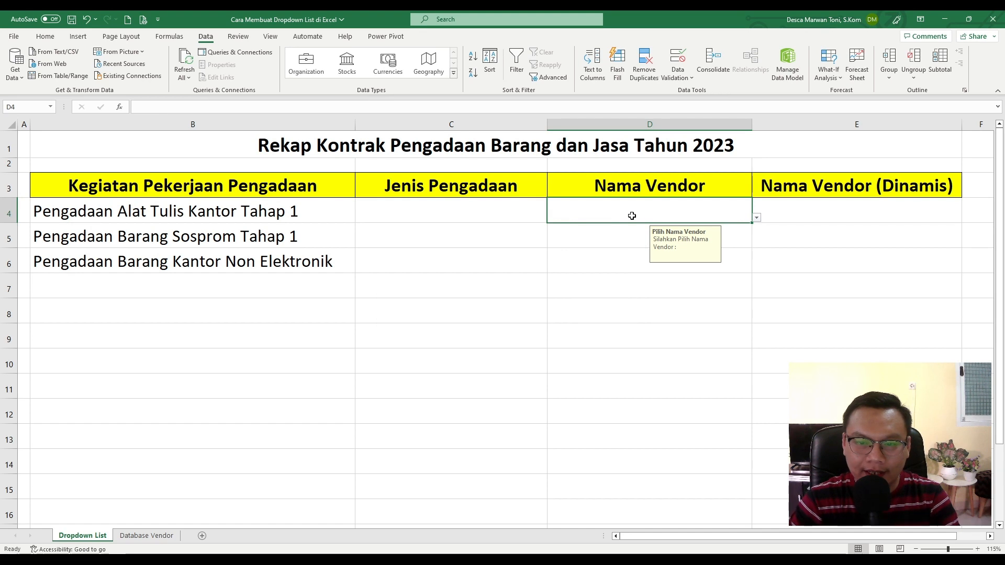
Step: Add a Stop-style error alert to D4's data validation with the title "Mohon Maaf." and the message "Mohon Maaf , Data Tidak Ditemukan."
{"action": "left_click", "coordinate": [675, 60]}
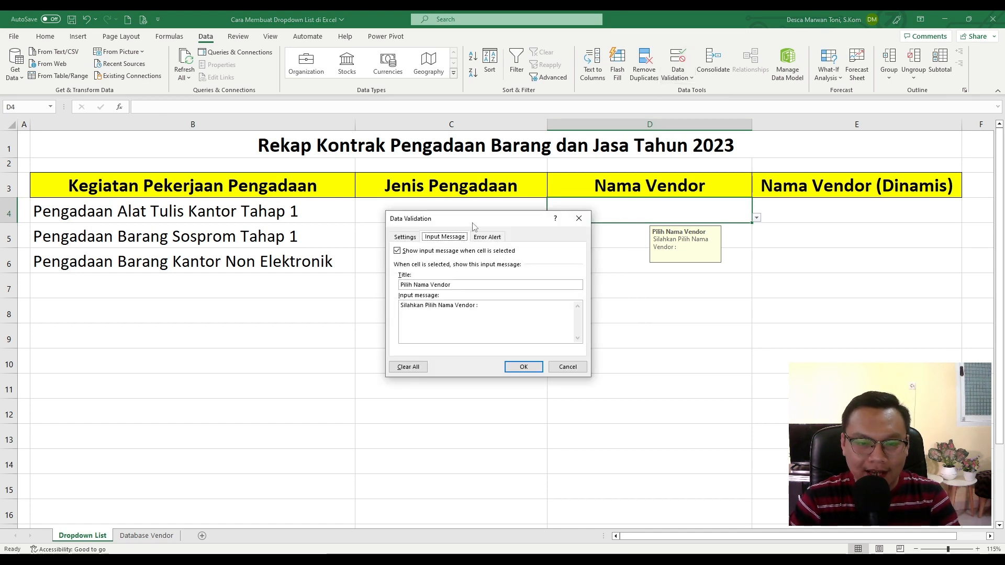
{"action": "left_click_drag", "start_coordinate": [474, 224], "coordinate": [498, 229]}
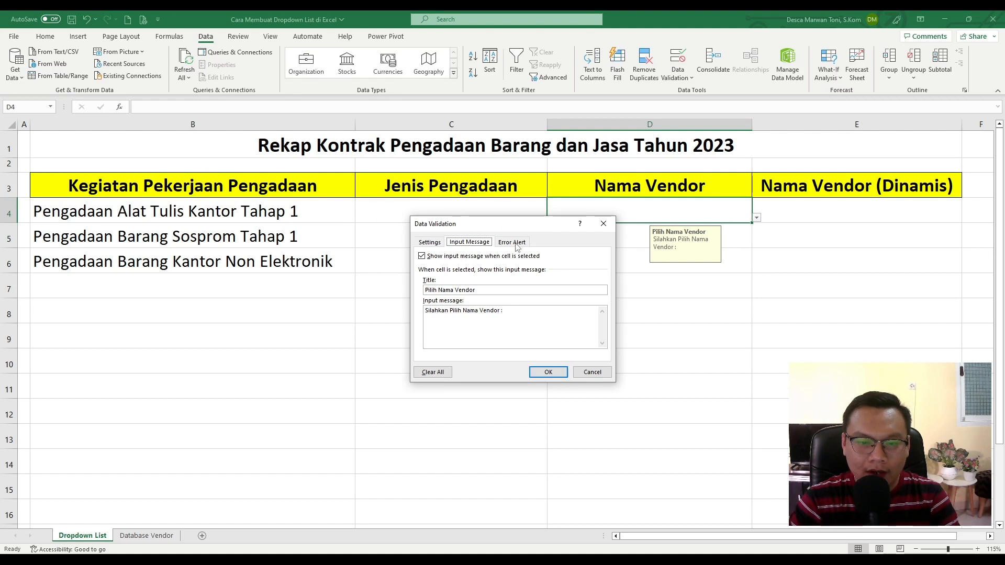
{"action": "left_click", "coordinate": [518, 244]}
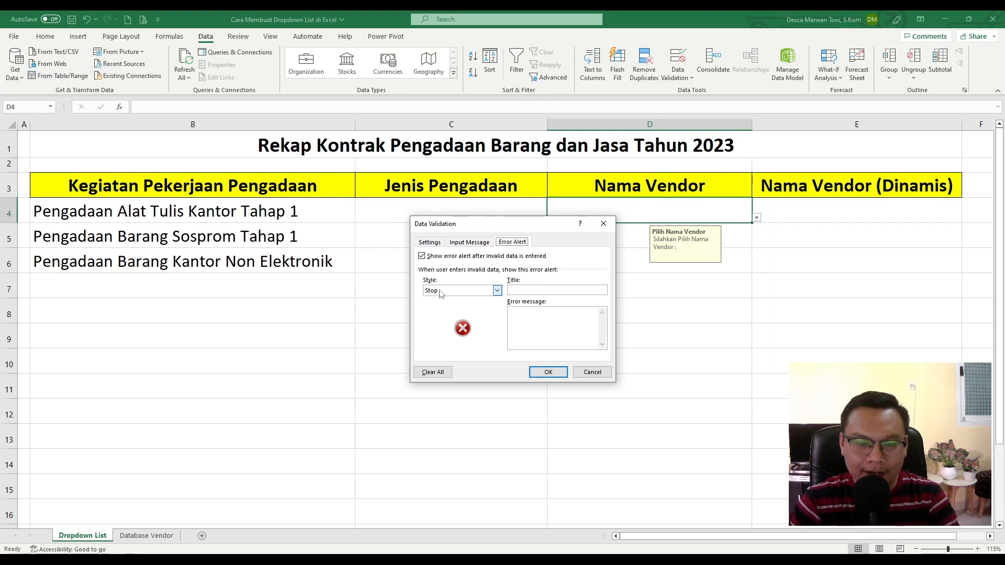
{"action": "left_click", "coordinate": [542, 292]}
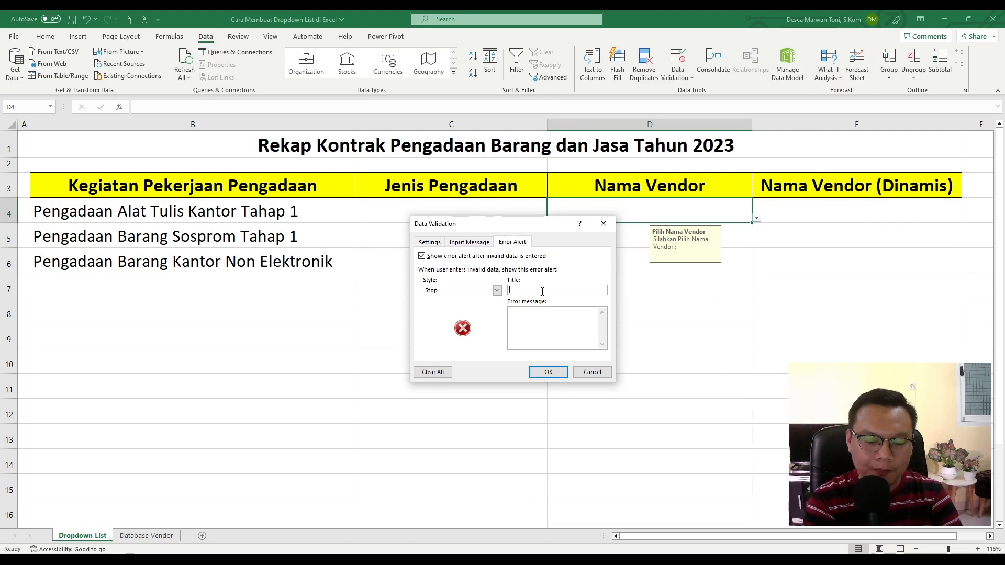
{"action": "type", "text": "Mohon Maaf."}
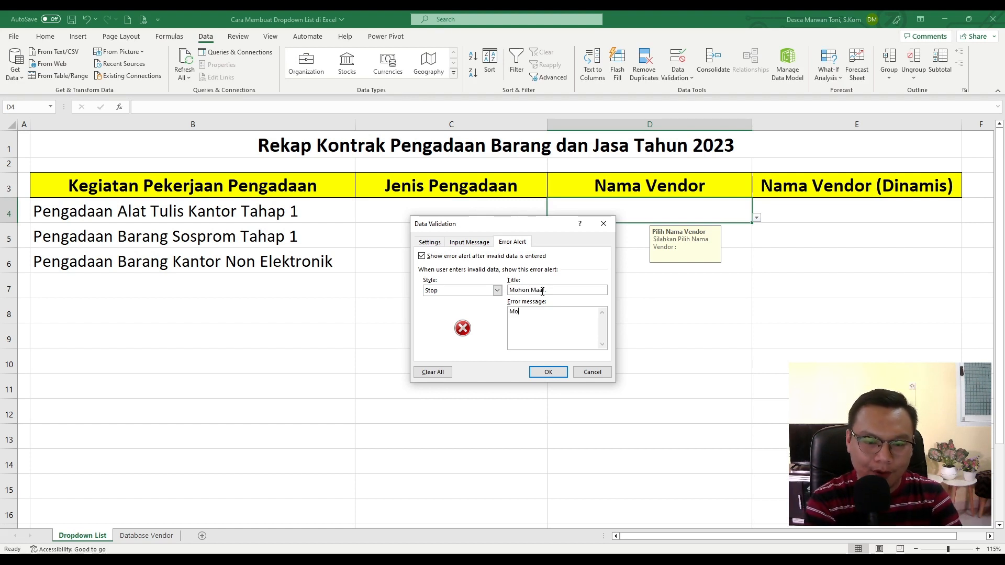
{"action": "type", "text": "Maaf , "}
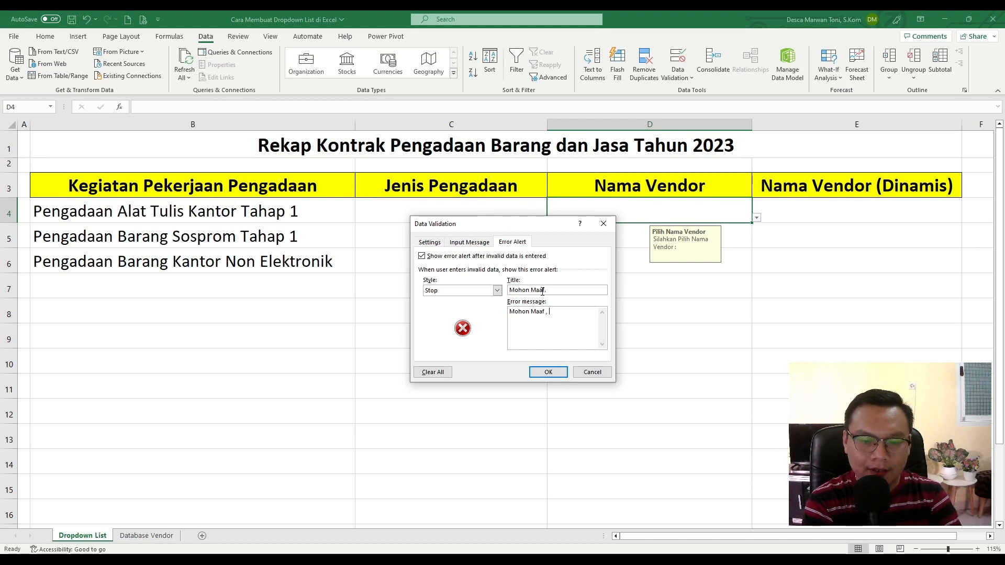
{"action": "type", "text": "Data Tidak Dit"}
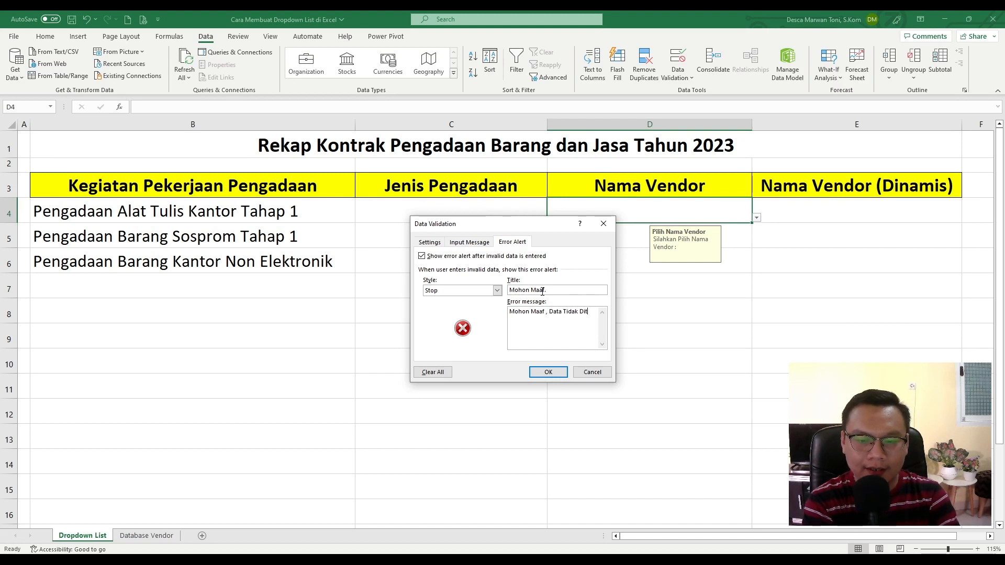
{"action": "type", "text": "emukan."}
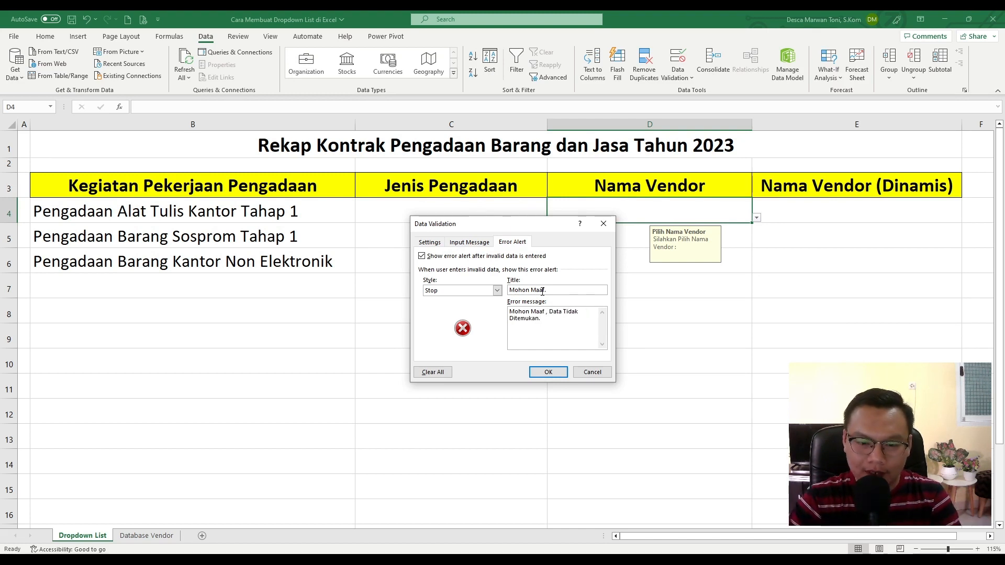
{"action": "left_click", "coordinate": [548, 371]}
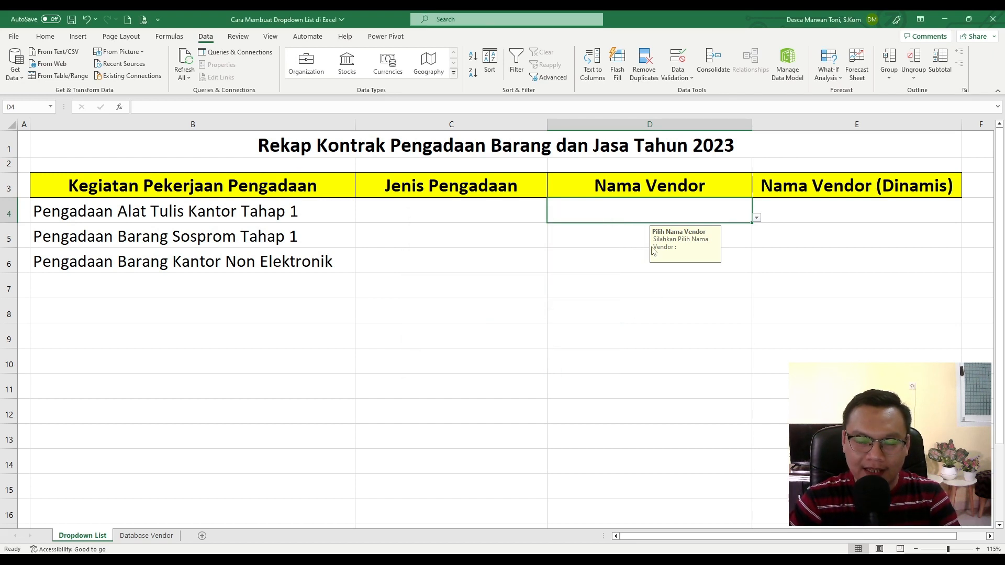
Step: Test D4's error alert by trying to enter Caraka, retry the entry once and cancel it
{"action": "type", "text": "Caraka"}
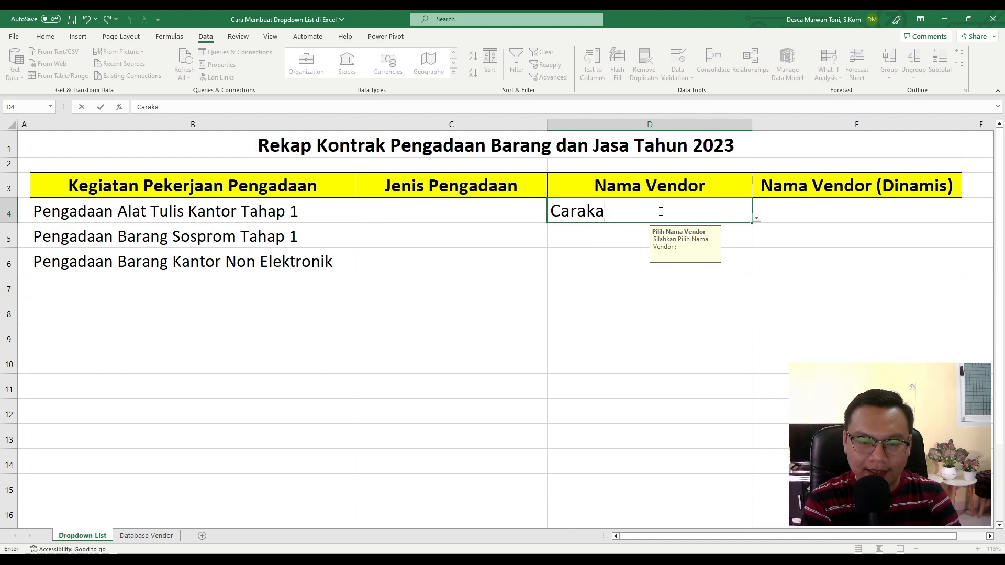
{"action": "key", "text": "Return"}
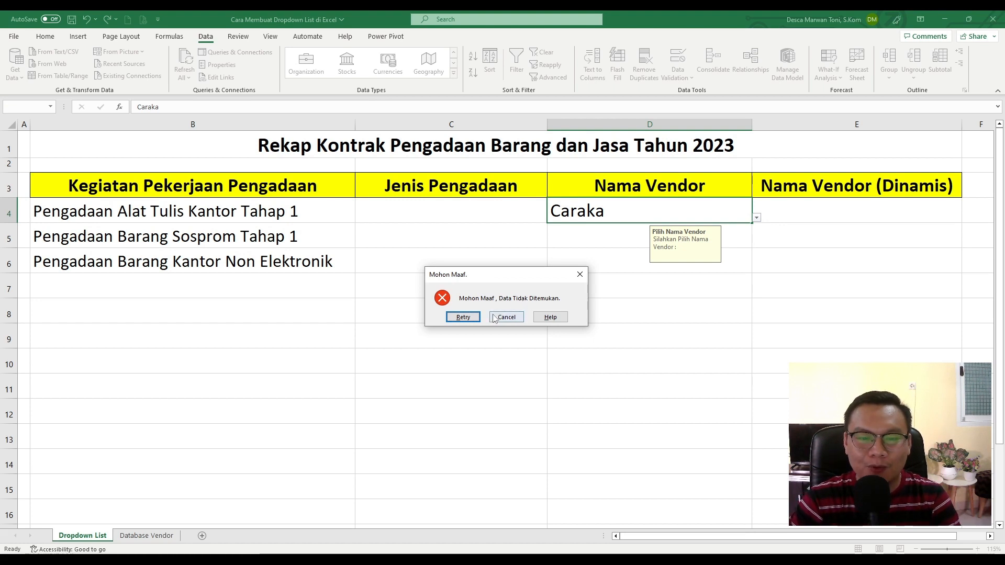
{"action": "left_click", "coordinate": [463, 317]}
{"action": "key", "text": "Return"}
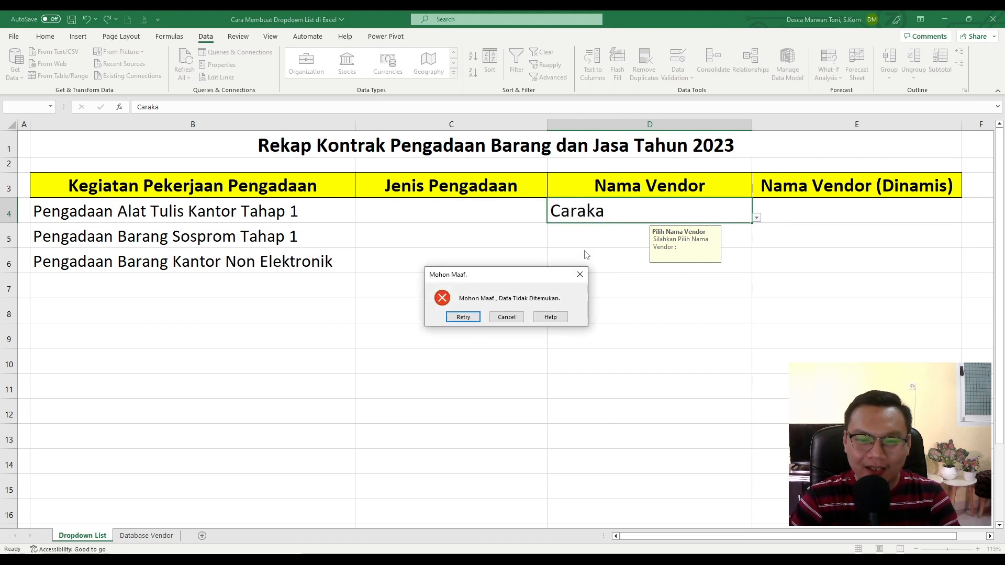
{"action": "key", "text": "Escape"}
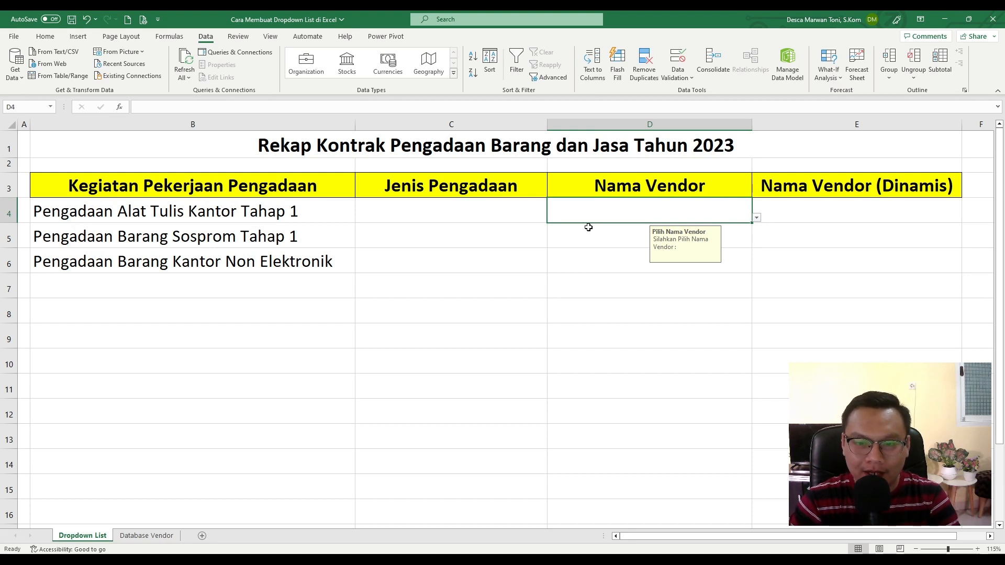
{"action": "left_click", "coordinate": [611, 281]}
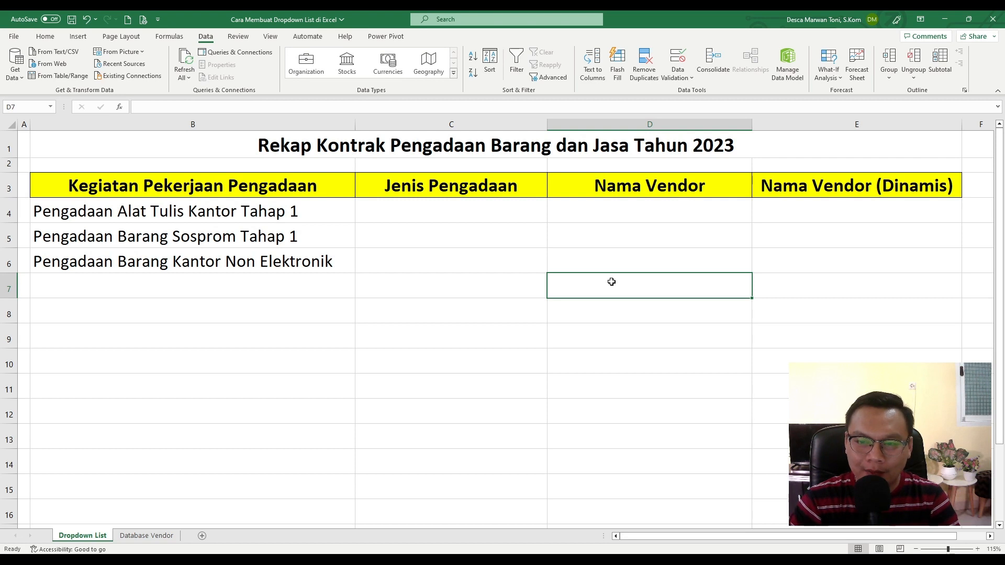
{"action": "left_click", "coordinate": [867, 204]}
{"action": "left_click", "coordinate": [714, 215]}
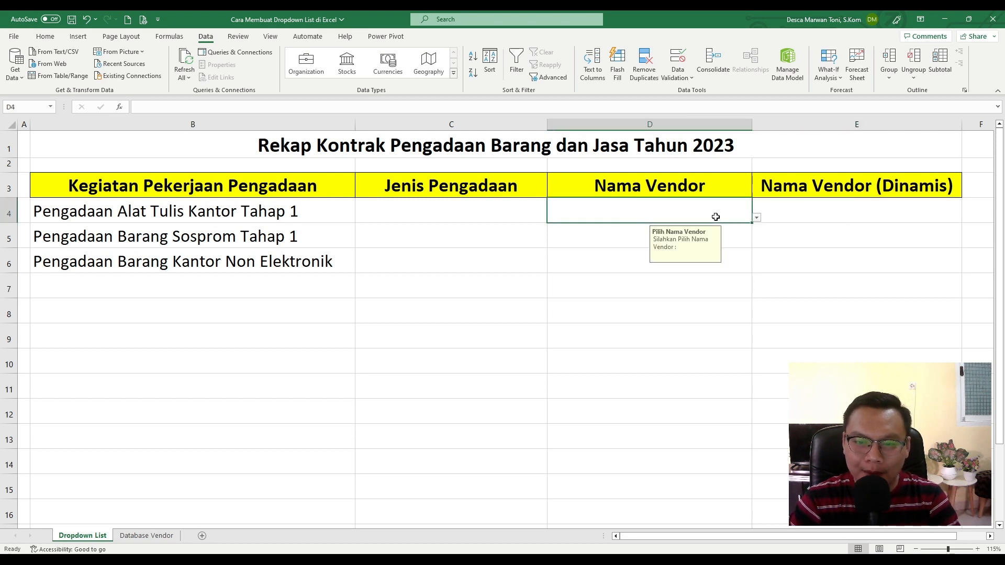
{"action": "left_click", "coordinate": [803, 209]}
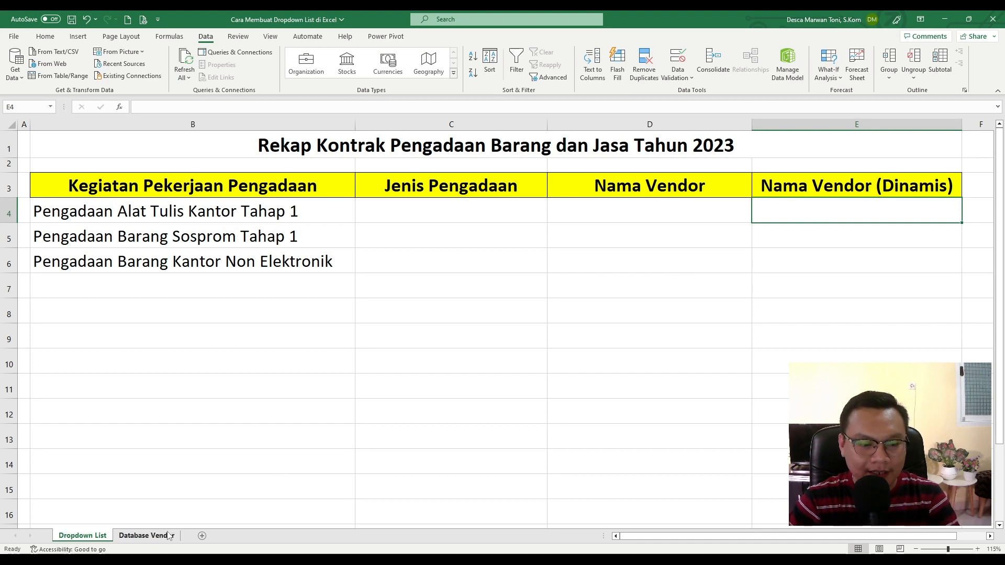
Step: Compare the vendor list in the Database Vendor sheet with the choices offered in D4's dropdown
{"action": "left_click", "coordinate": [146, 535]}
{"action": "left_click", "coordinate": [113, 338]}
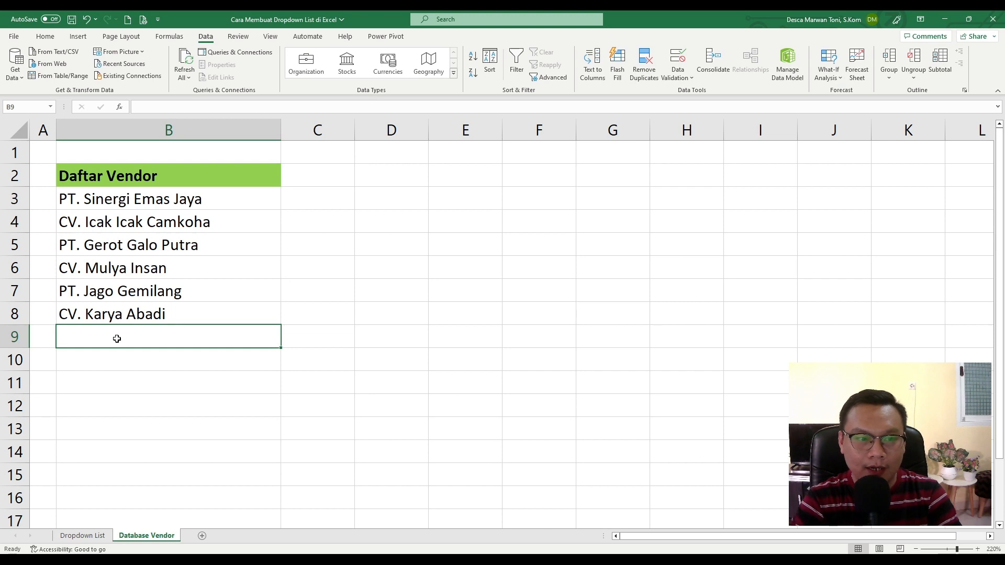
{"action": "left_click", "coordinate": [7, 267]}
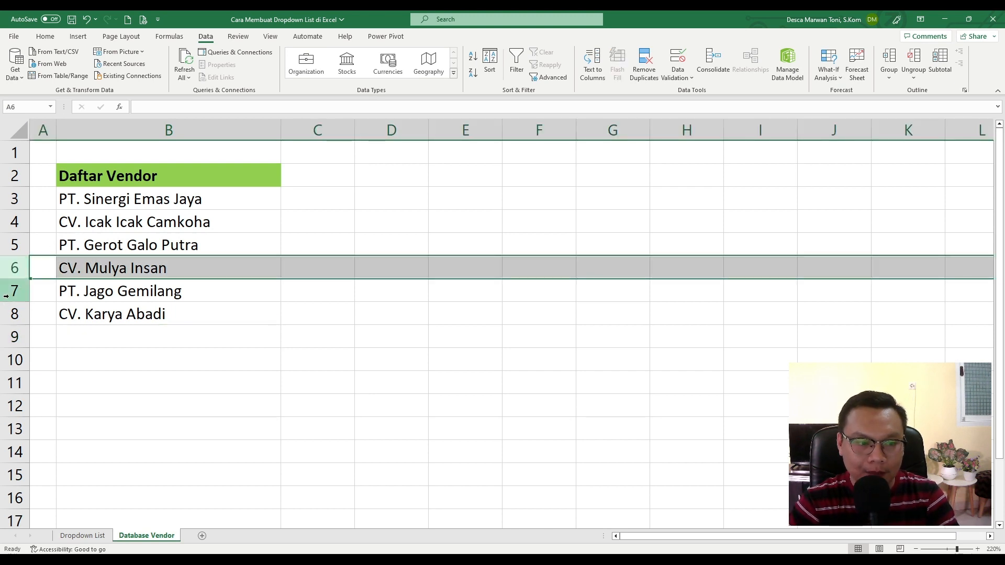
{"action": "left_click", "coordinate": [145, 294]}
{"action": "left_click", "coordinate": [82, 536]}
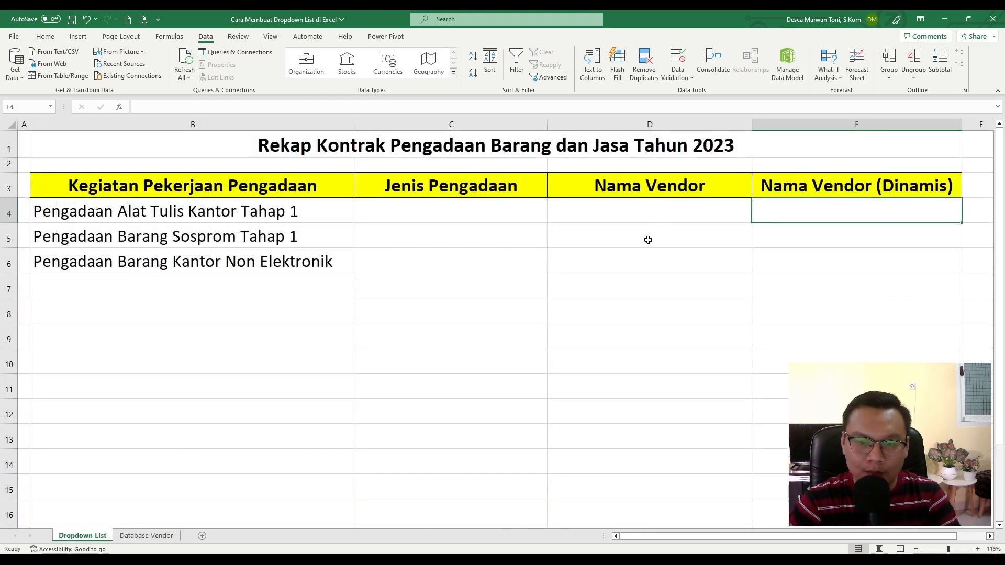
{"action": "left_click", "coordinate": [680, 210]}
{"action": "left_click", "coordinate": [757, 218]}
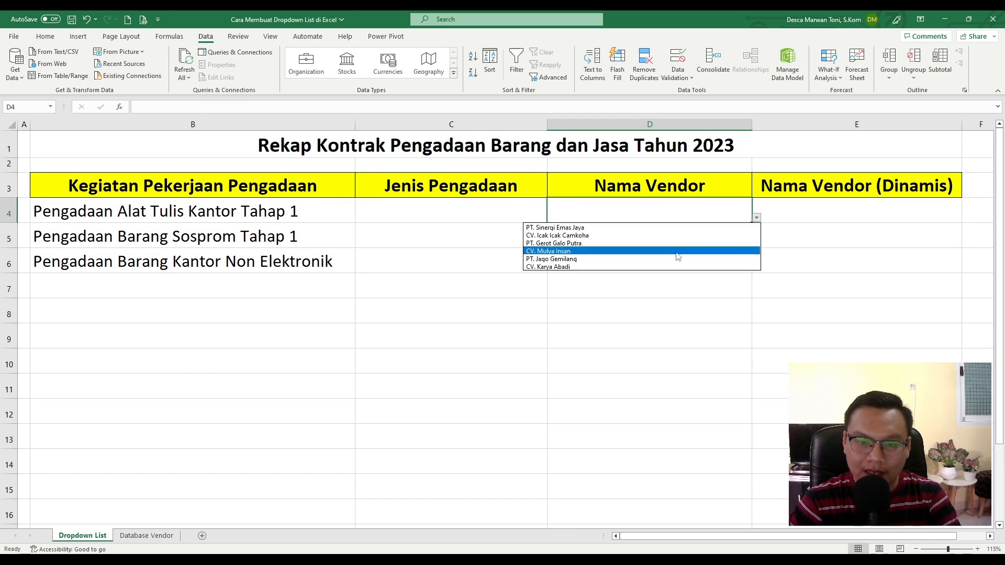
{"action": "left_click", "coordinate": [756, 217]}
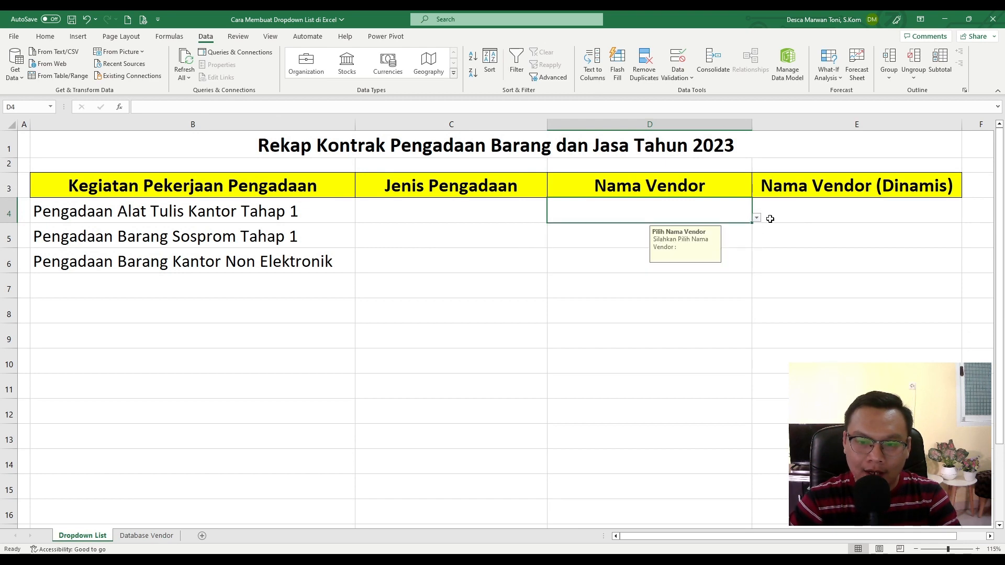
{"action": "left_click", "coordinate": [632, 312]}
{"action": "left_click", "coordinate": [660, 209]}
Step: Add the vendor CV. Caraka in B9 of the Database Vendor sheet
{"action": "left_click", "coordinate": [157, 534]}
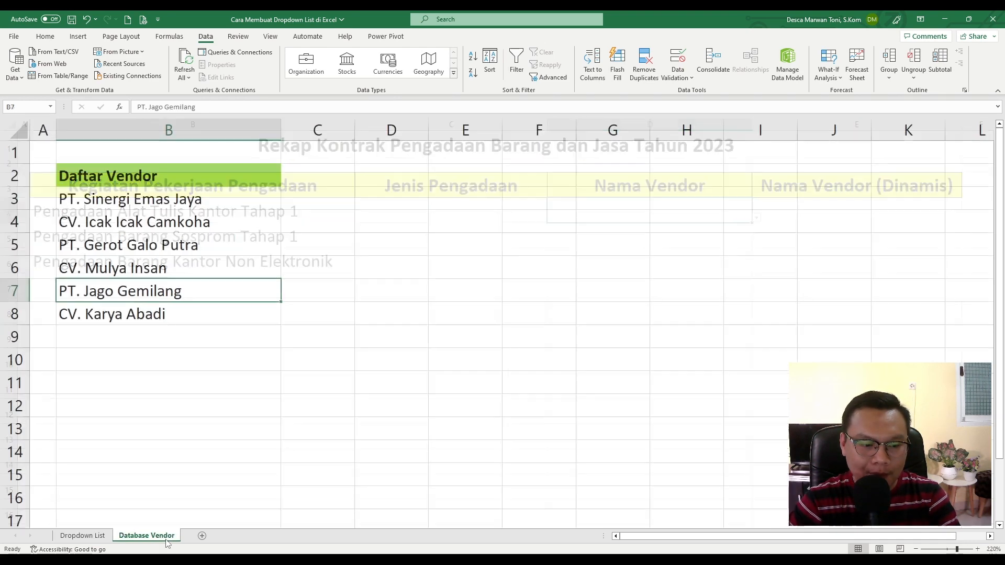
{"action": "left_click", "coordinate": [141, 340]}
{"action": "type", "text": "CV."}
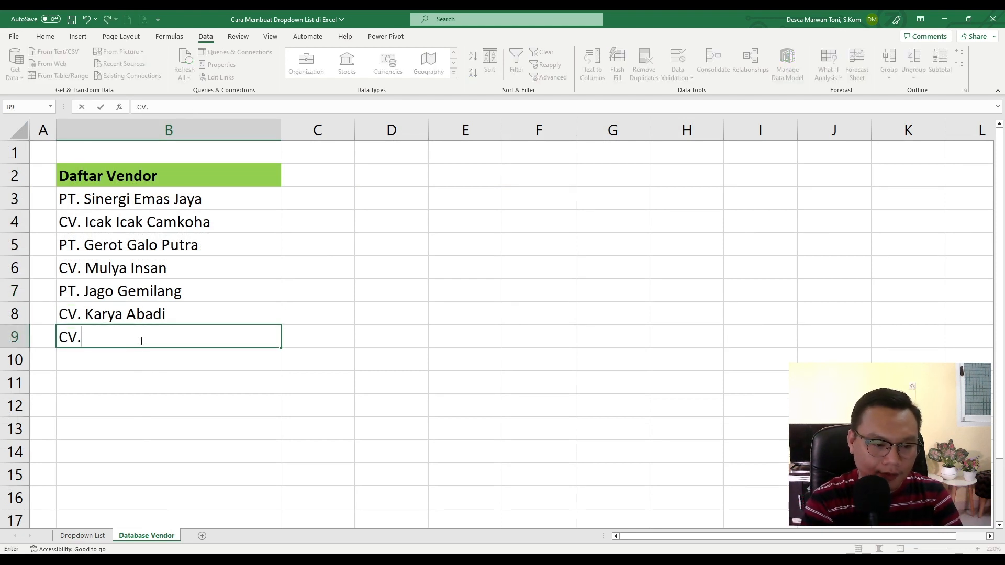
{"action": "type", "text": " Caraka"}
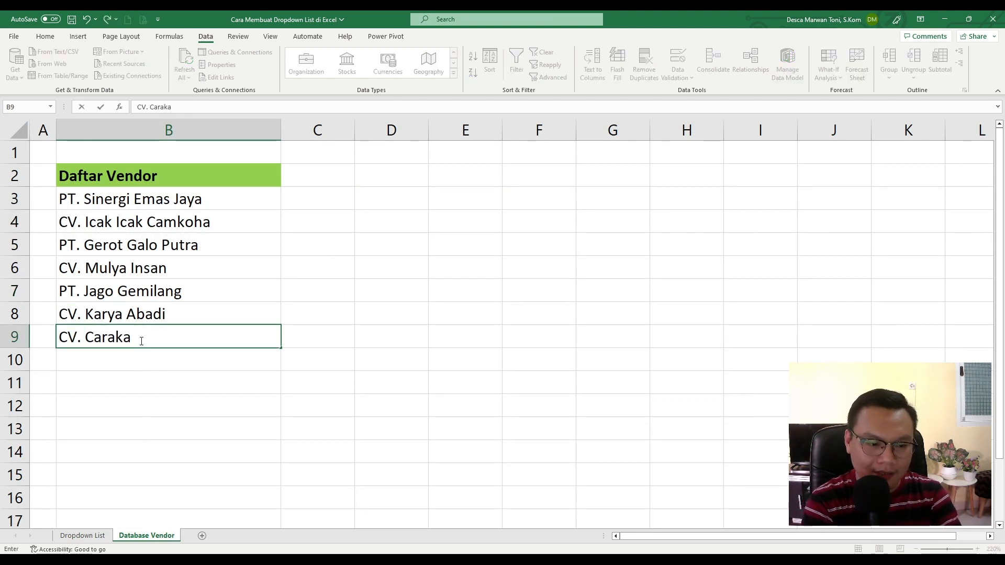
{"action": "key", "text": "Return"}
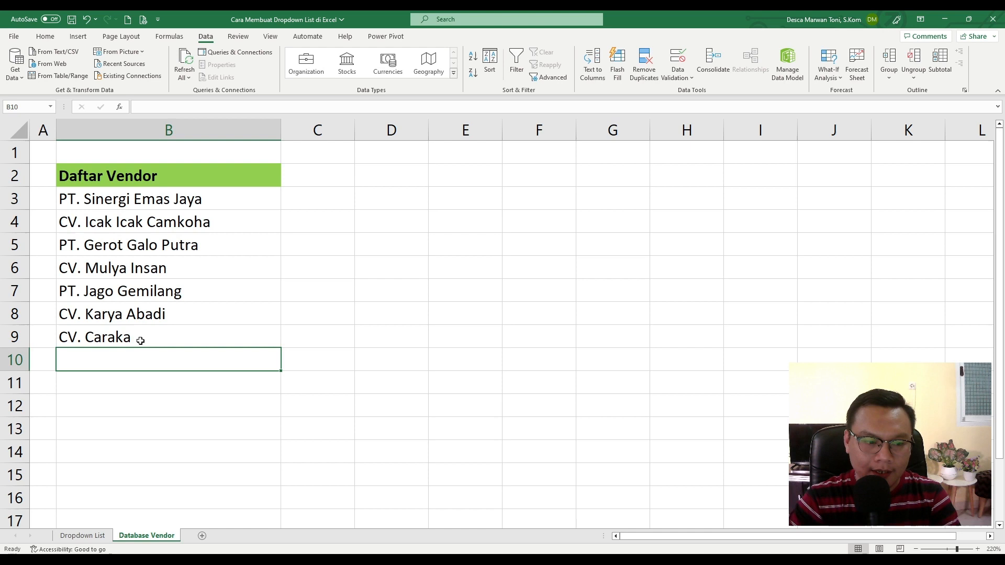
Step: Check whether D4's dropdown offers the vendor added in B9, comparing it with the Database Vendor list
{"action": "left_click", "coordinate": [82, 535]}
{"action": "left_click", "coordinate": [757, 216]}
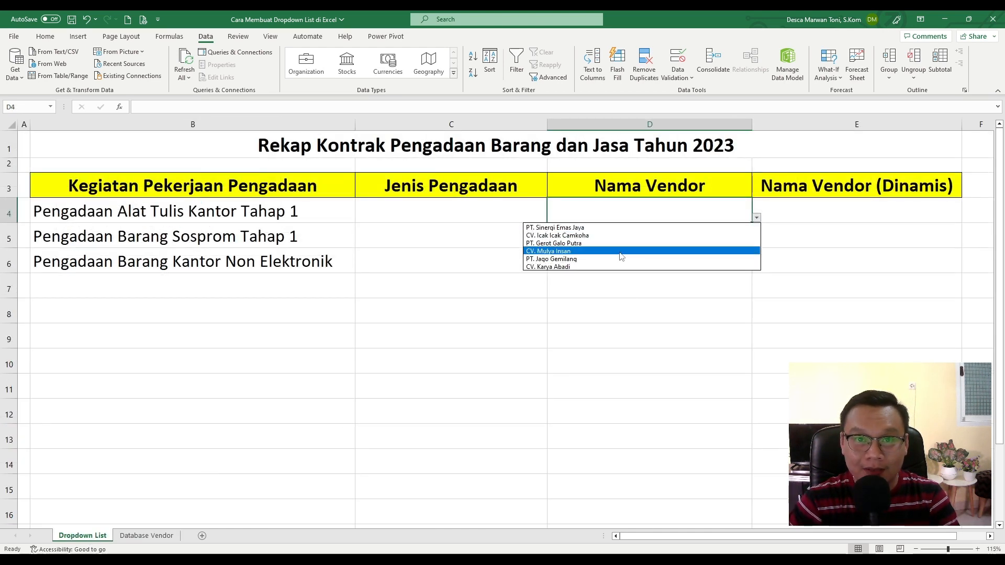
{"action": "left_click", "coordinate": [607, 360]}
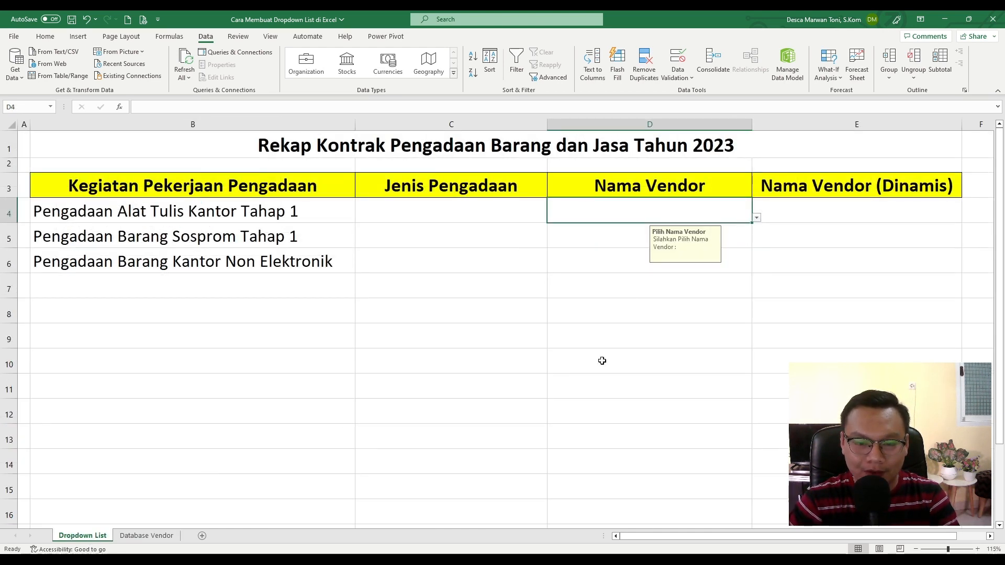
{"action": "left_click", "coordinate": [146, 536]}
{"action": "left_click", "coordinate": [278, 428]}
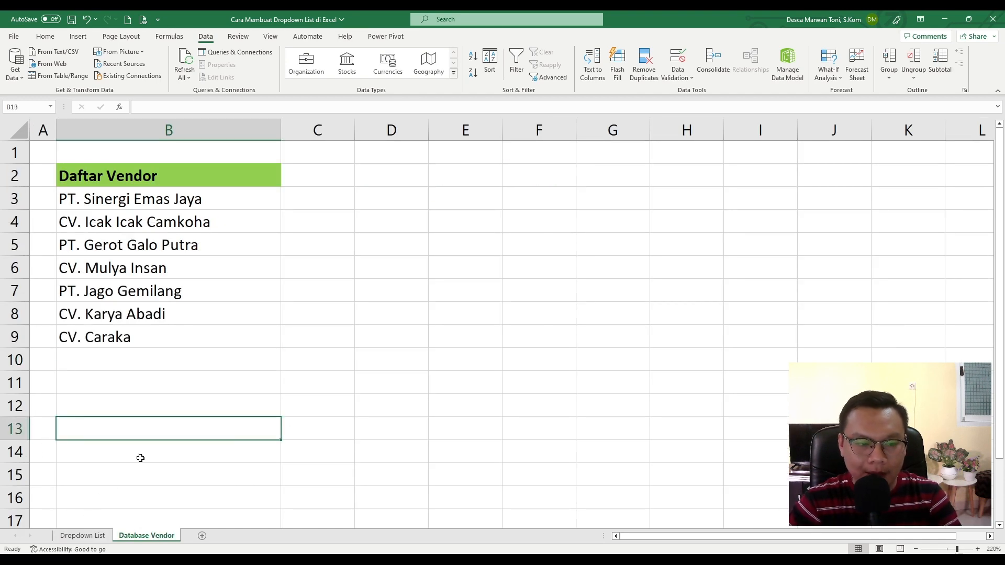
{"action": "left_click", "coordinate": [141, 335]}
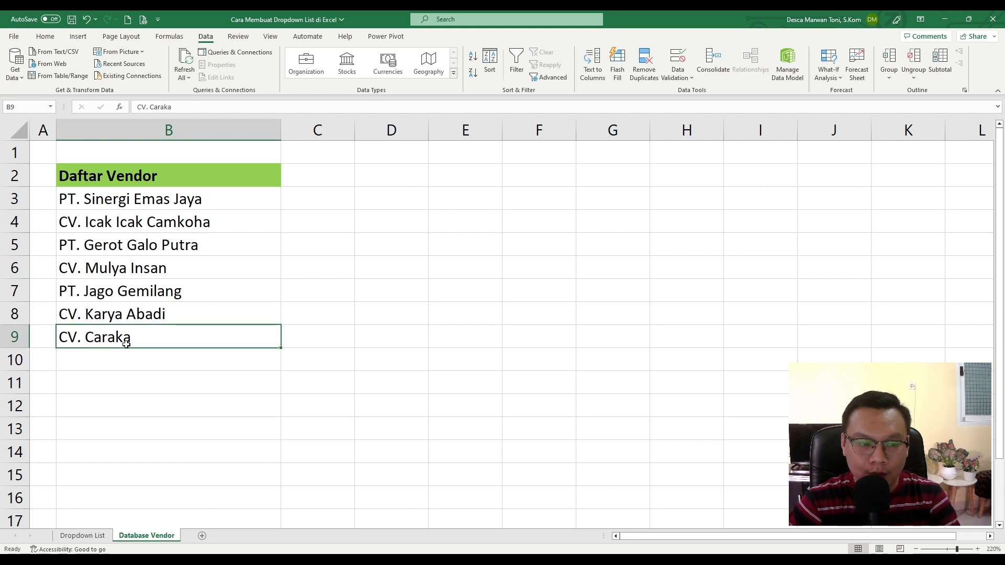
{"action": "left_click", "coordinate": [83, 536]}
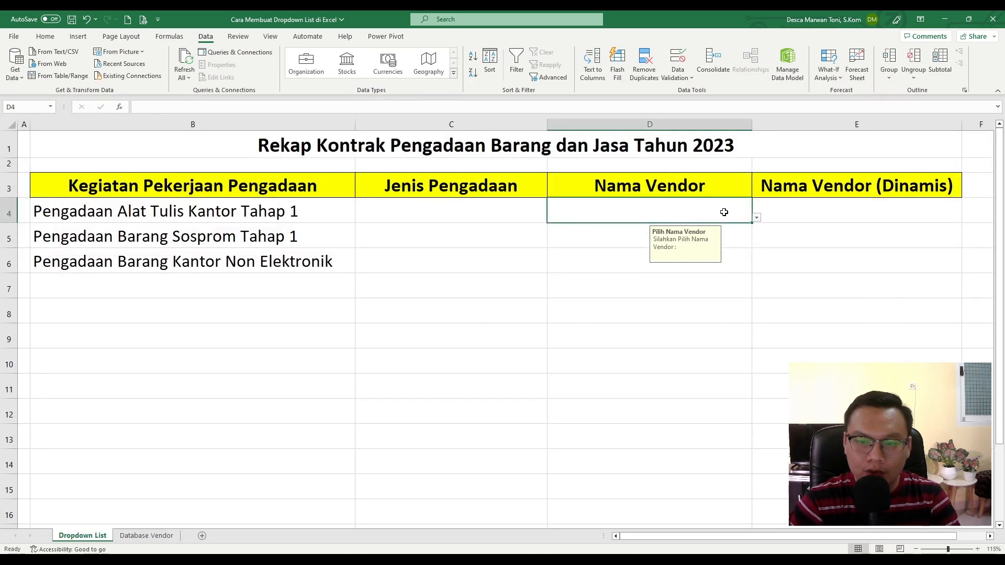
{"action": "left_click", "coordinate": [756, 218]}
{"action": "key", "text": "Escape"}
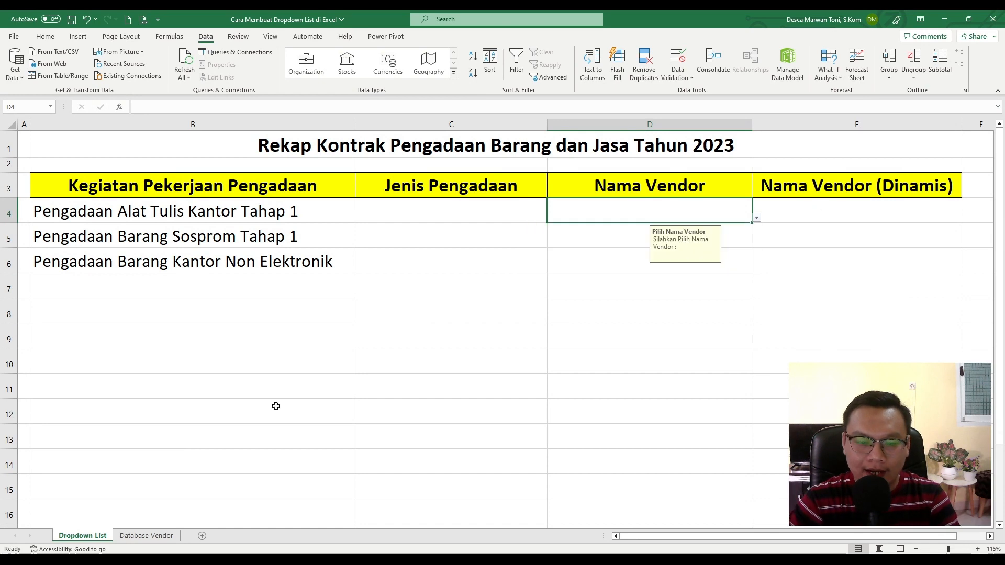
Step: Delete CV. Caraka from B9 in the Database Vendor sheet
{"action": "left_click", "coordinate": [165, 535]}
{"action": "left_click", "coordinate": [184, 403]}
{"action": "left_click", "coordinate": [168, 339]}
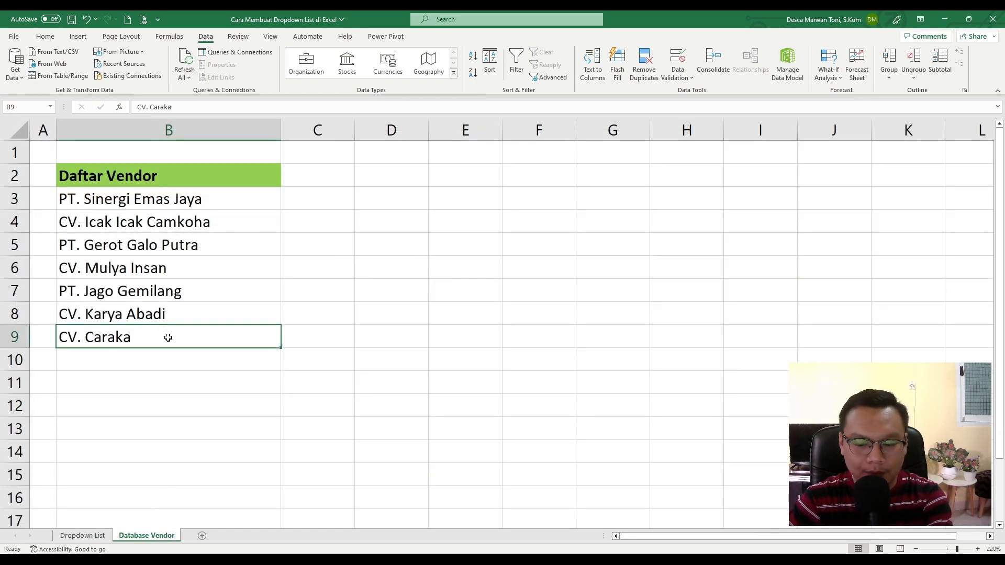
{"action": "key", "text": "Delete"}
{"action": "left_click", "coordinate": [83, 535]}
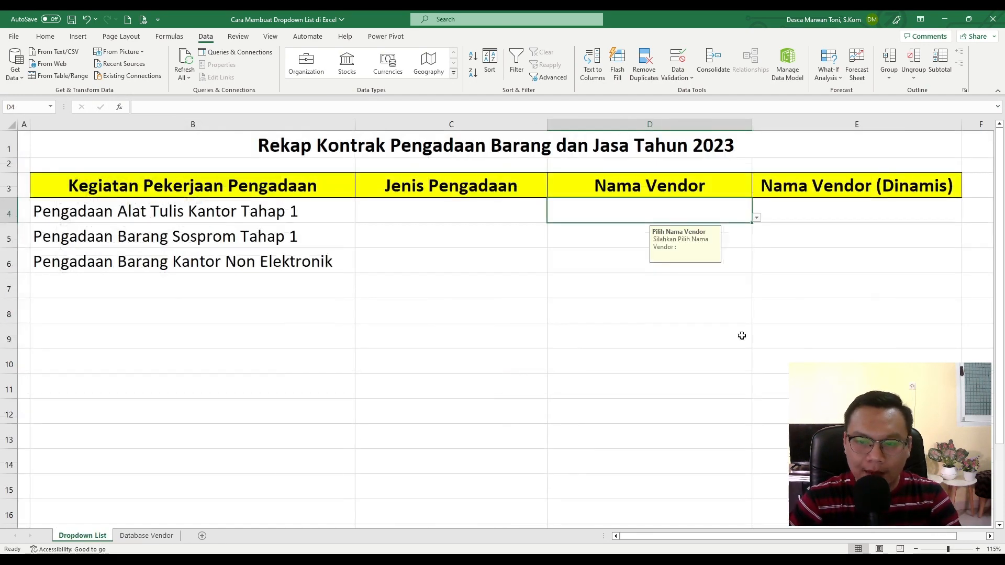
{"action": "left_click", "coordinate": [740, 335]}
{"action": "left_click", "coordinate": [822, 210]}
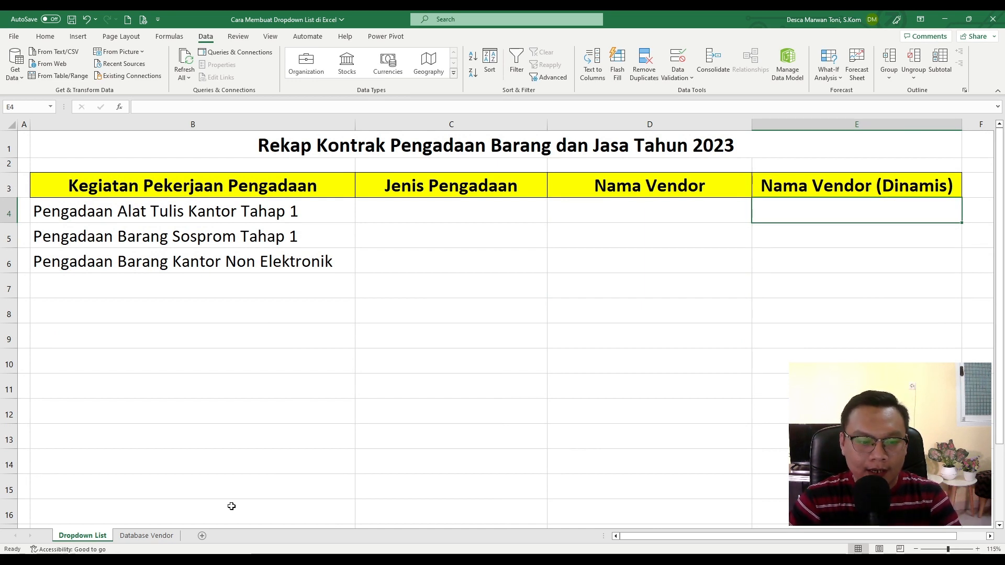
Step: Select the whole vendor list with its header, B2:B8, in the Database Vendor sheet
{"action": "left_click", "coordinate": [137, 537]}
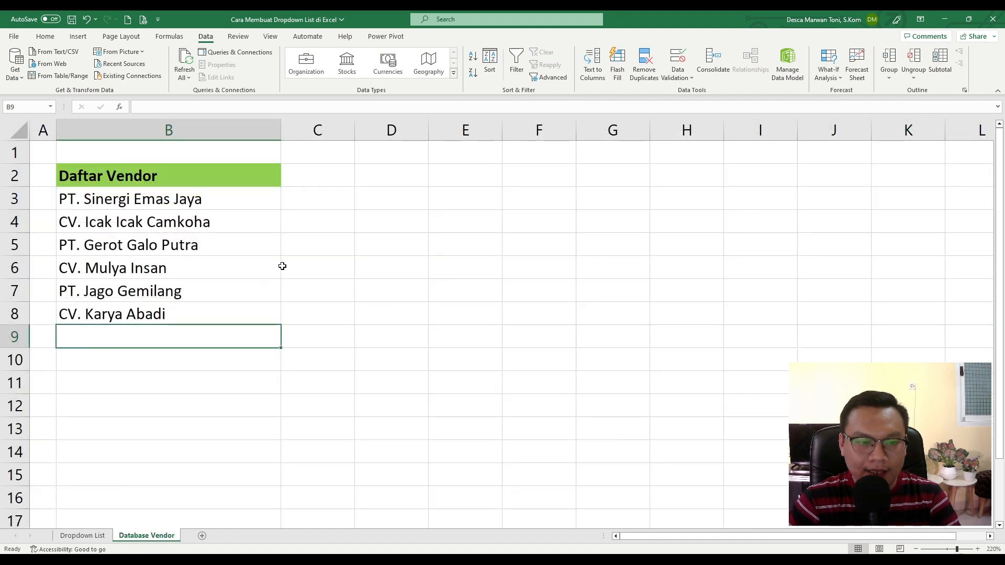
{"action": "left_click", "coordinate": [209, 272]}
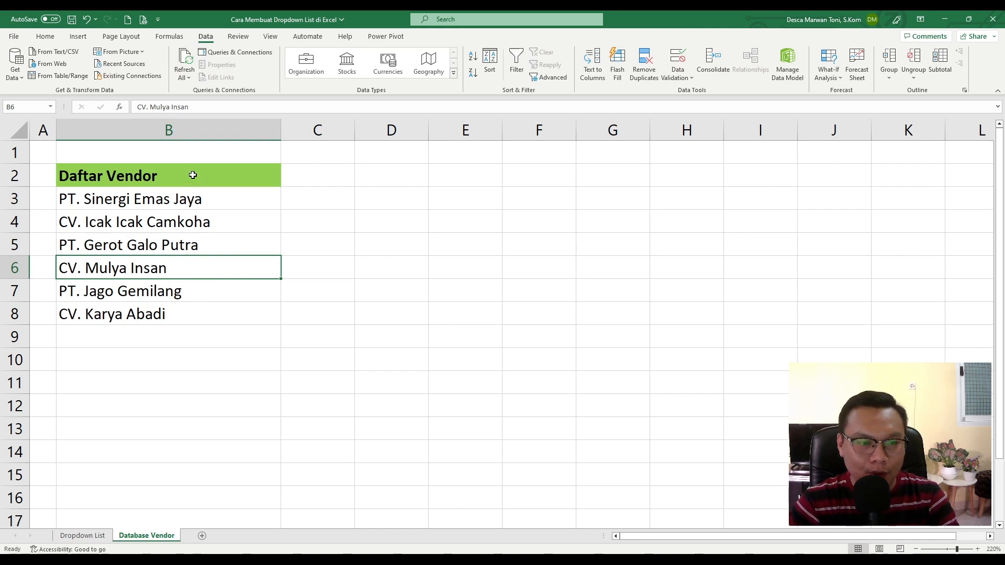
{"action": "left_click_drag", "start_coordinate": [193, 175], "coordinate": [196, 314]}
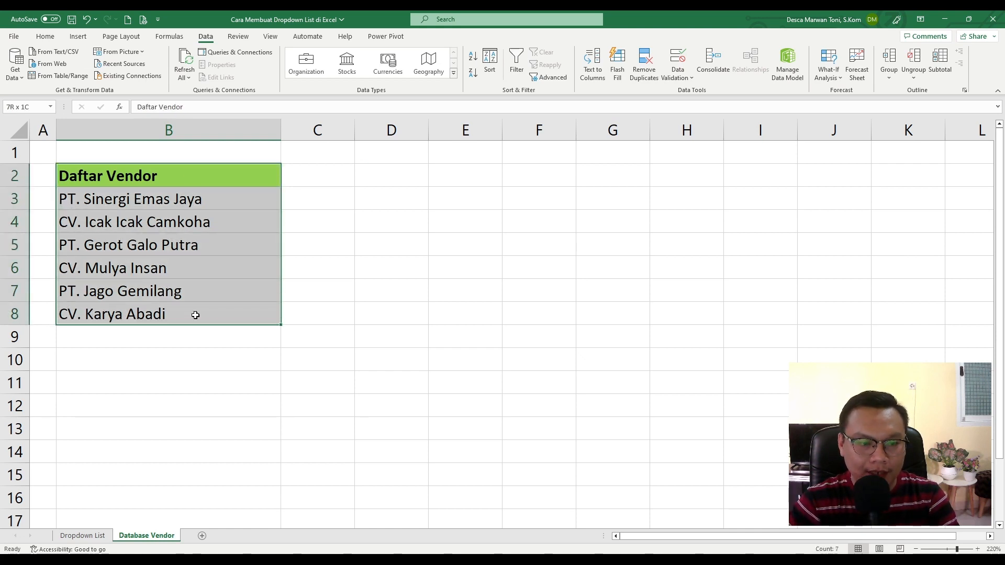
{"action": "left_click", "coordinate": [188, 273]}
{"action": "key", "text": "Up"}
{"action": "key", "text": "Up"}
{"action": "key", "text": "Up"}
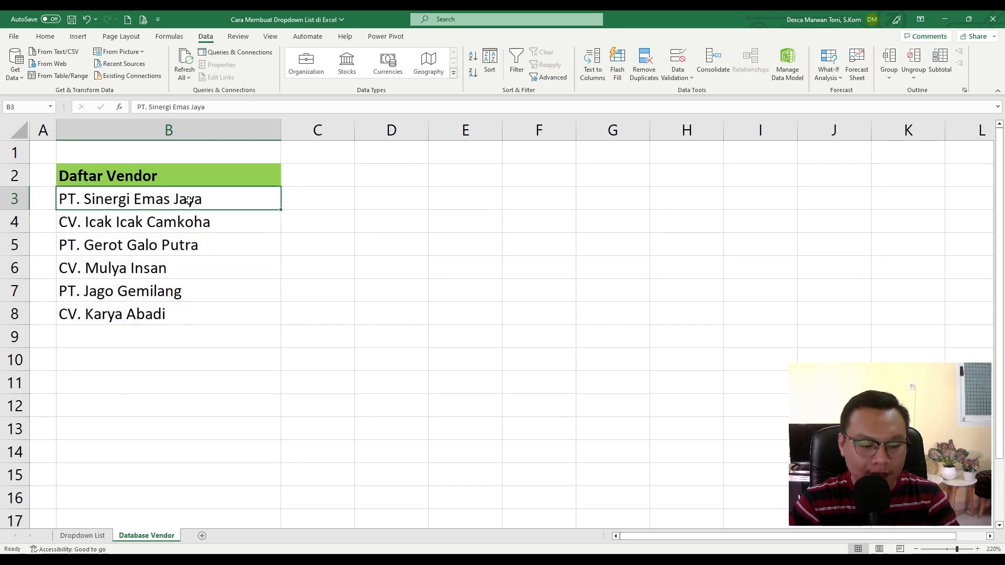
{"action": "key", "text": "ctrl+a"}
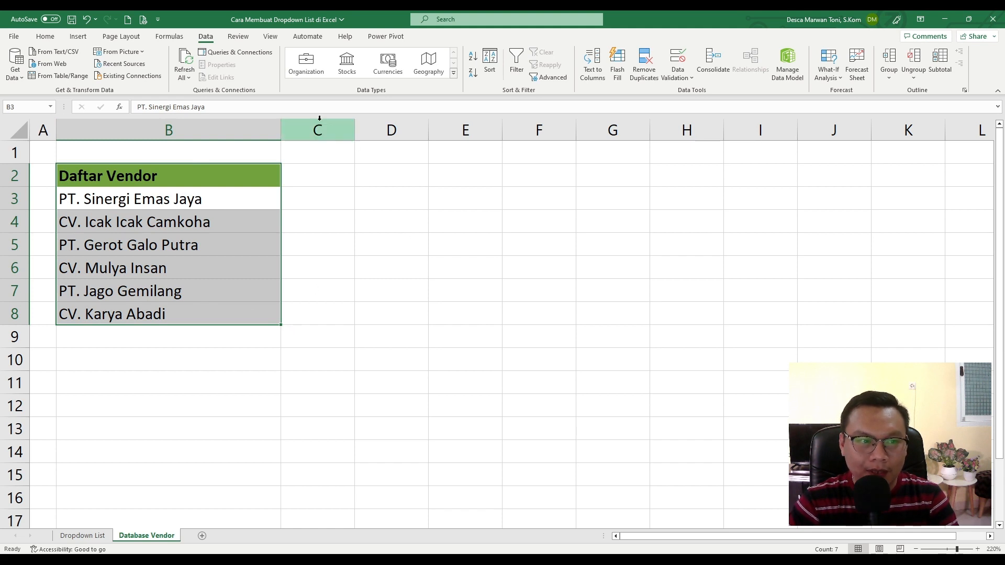
{"action": "left_click", "coordinate": [45, 36]}
{"action": "left_click", "coordinate": [78, 36]}
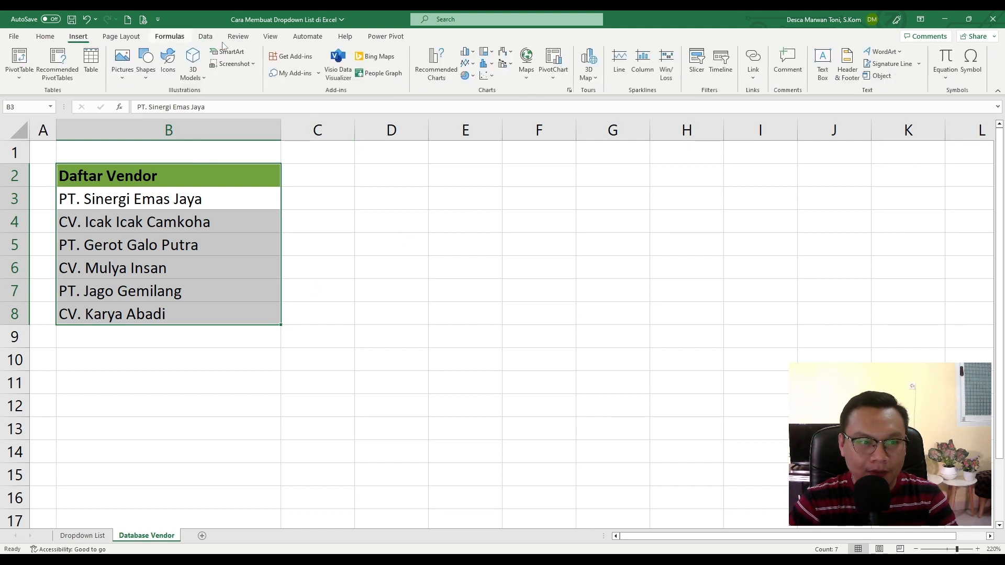
{"action": "left_click", "coordinate": [92, 63]}
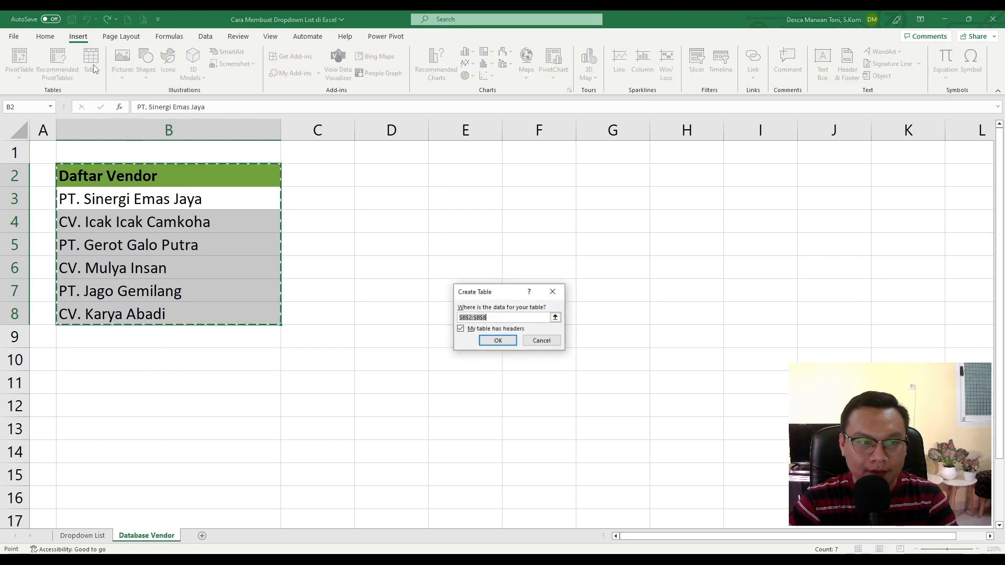
{"action": "left_click", "coordinate": [542, 341]}
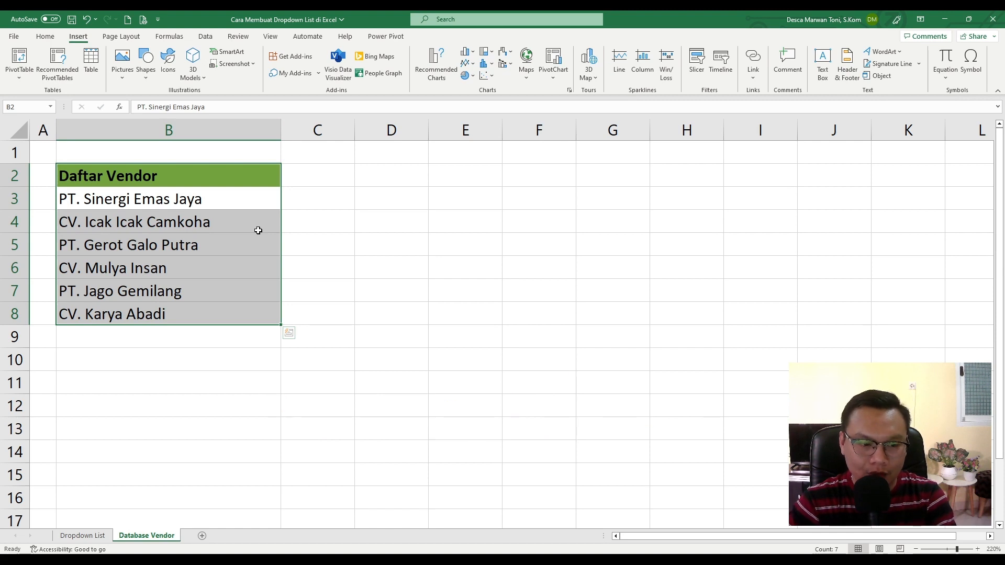
Step: Convert the vendor list B2:B8 into a table, keeping Daftar Vendor as its header
{"action": "key", "text": "ctrl+t"}
{"action": "left_click_drag", "start_coordinate": [486, 293], "coordinate": [364, 187]}
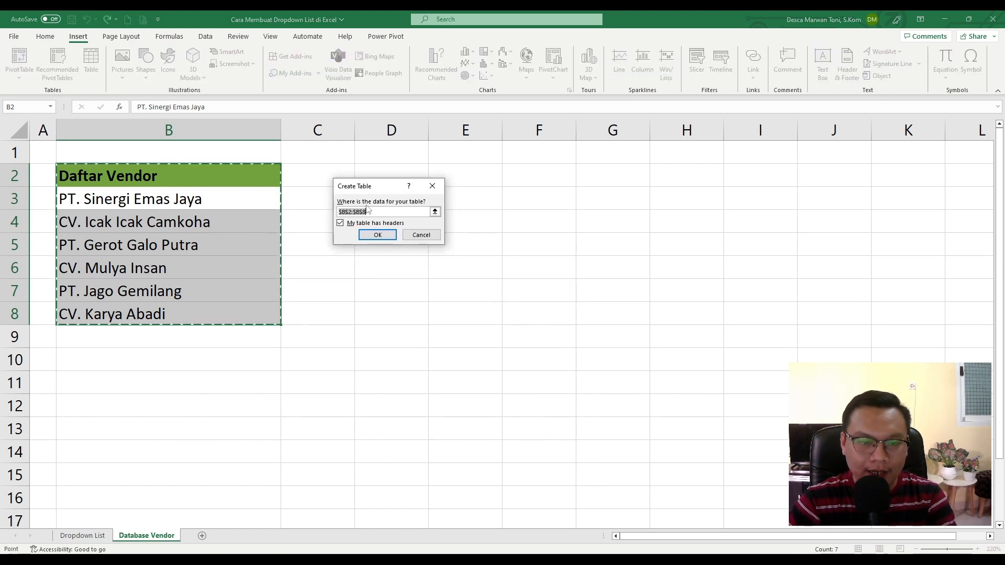
{"action": "left_click", "coordinate": [341, 223]}
{"action": "left_click", "coordinate": [377, 234]}
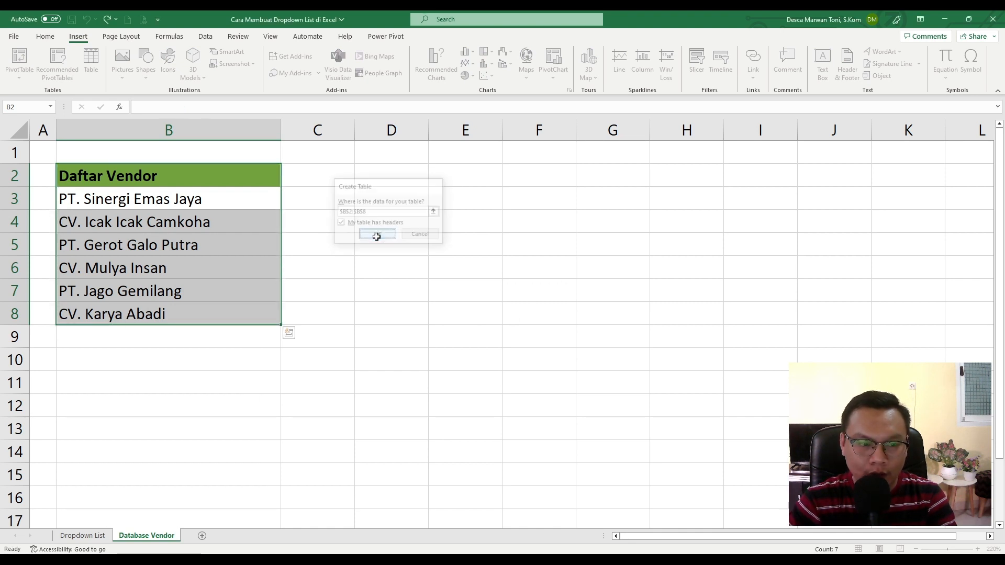
Step: Select the vendor names B3:B8 in the Database Vendor table and name that range daftarvendor
{"action": "left_click", "coordinate": [217, 235]}
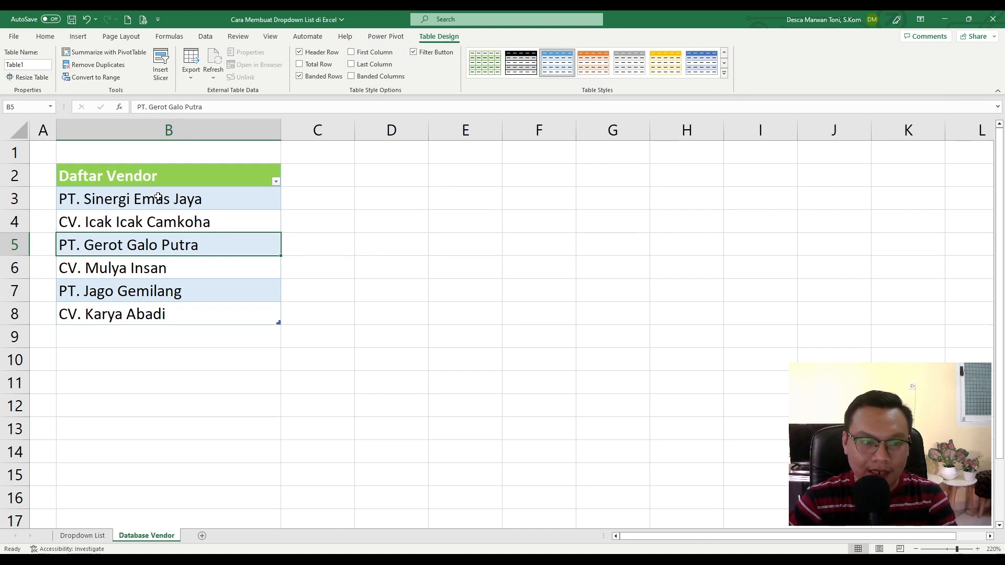
{"action": "left_click_drag", "start_coordinate": [157, 200], "coordinate": [178, 286]}
{"action": "left_click", "coordinate": [207, 261]}
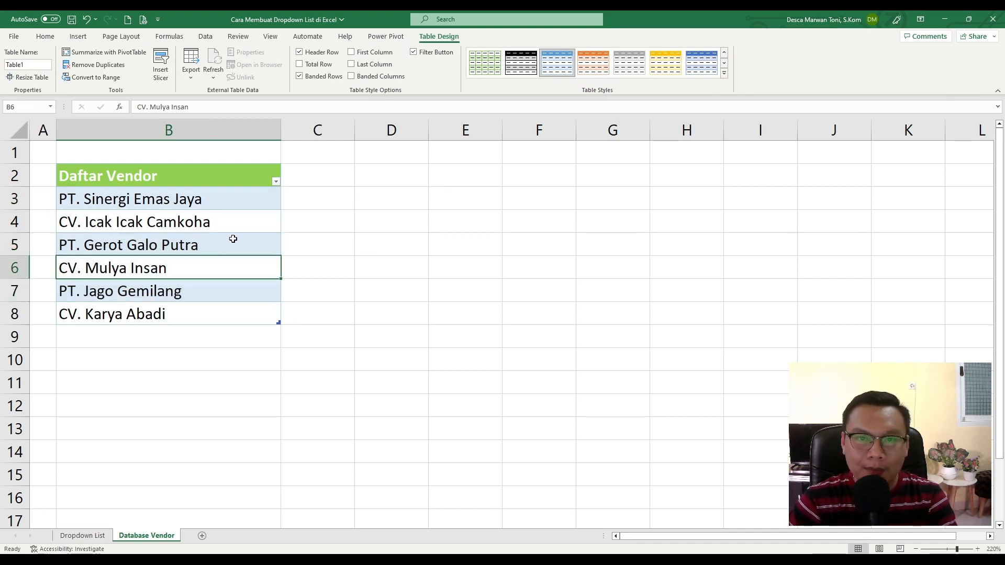
{"action": "left_click", "coordinate": [186, 199]}
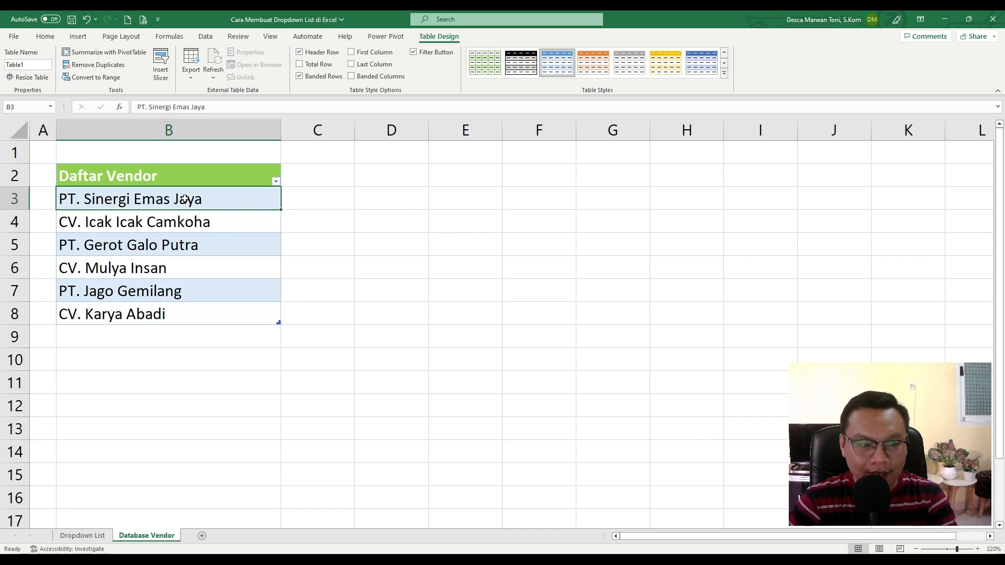
{"action": "left_click_drag", "start_coordinate": [185, 201], "coordinate": [190, 305]}
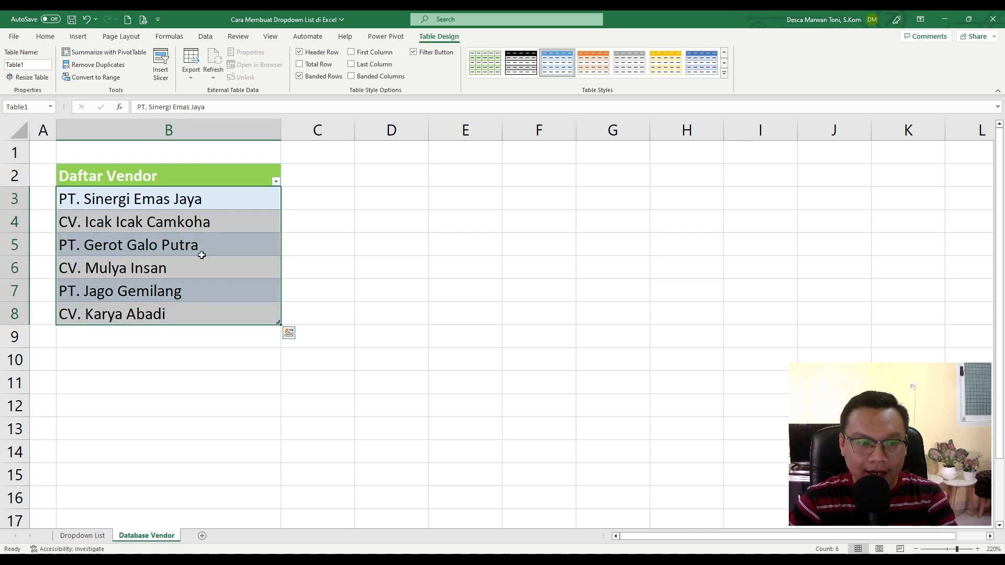
{"action": "left_click", "coordinate": [16, 107]}
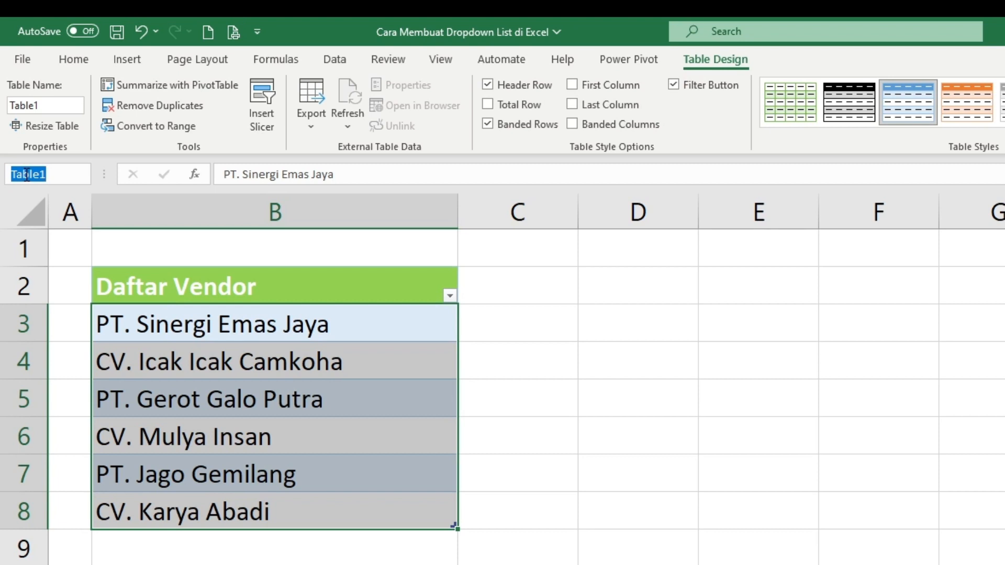
{"action": "type", "text": "daftarvendor"}
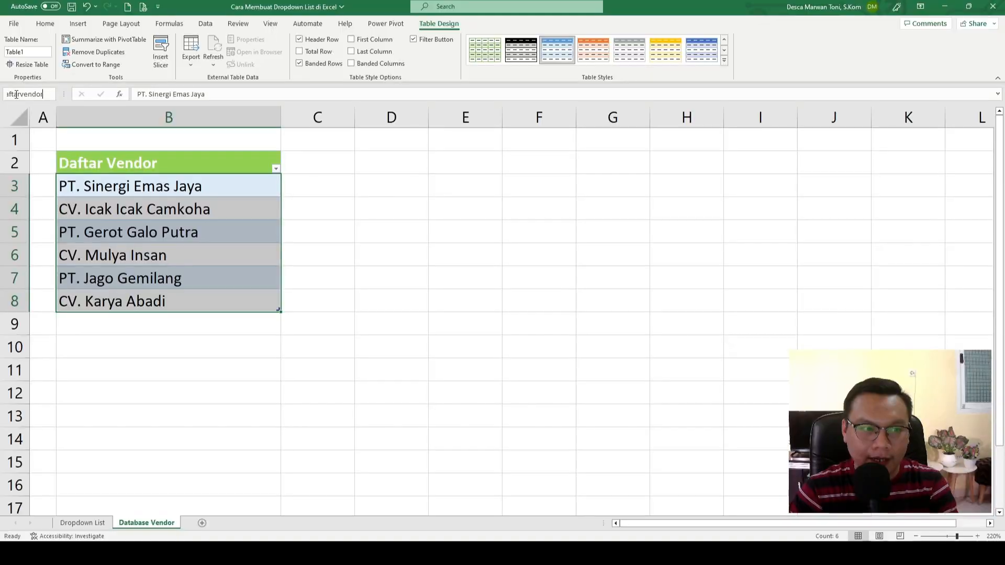
{"action": "key", "text": "Return"}
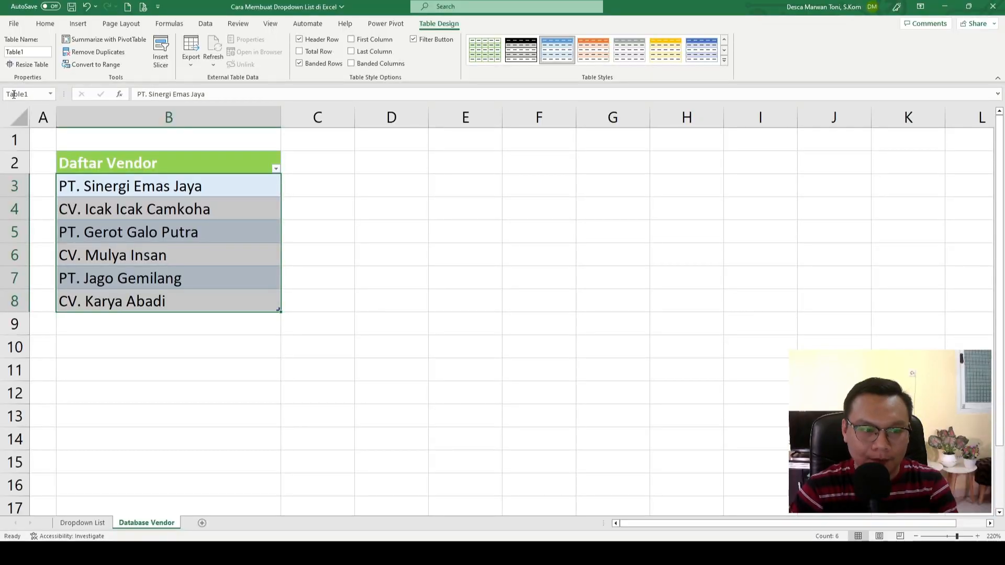
{"action": "left_click", "coordinate": [271, 219]}
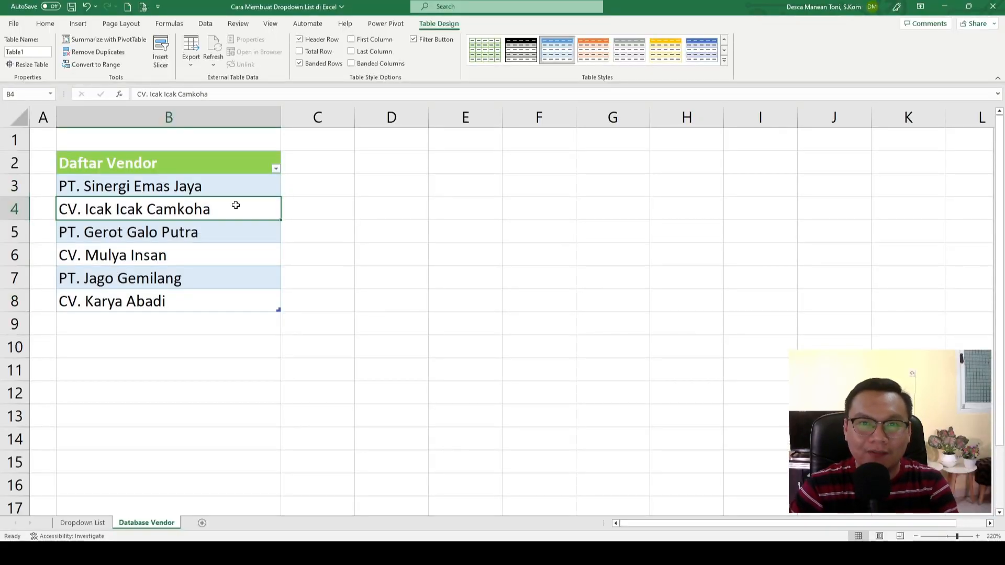
Step: Add List data validation to E4, under Nama Vendor (Dinamis) in the Dropdown List sheet, with the source =daftarvendor
{"action": "left_click", "coordinate": [94, 524]}
{"action": "left_click", "coordinate": [801, 279]}
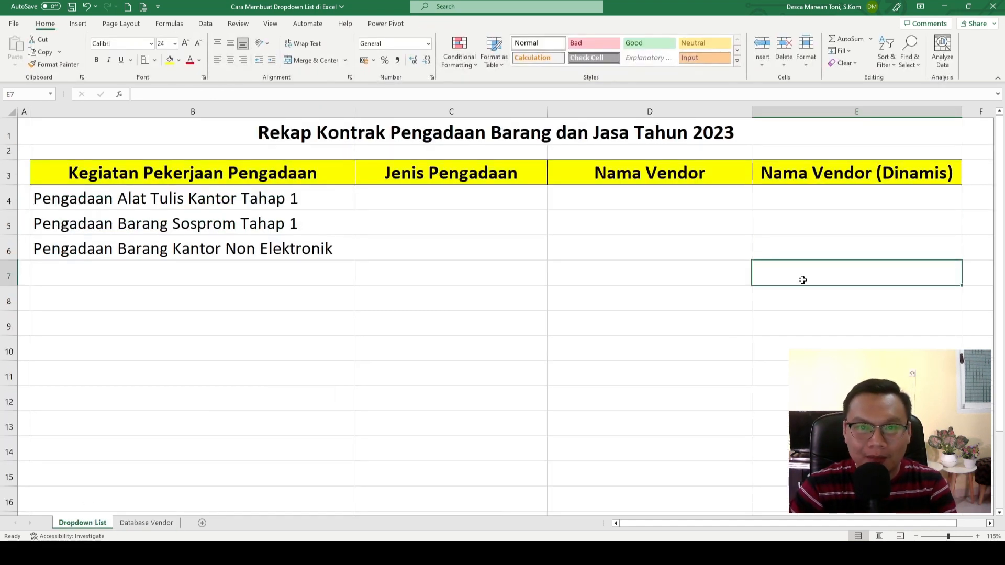
{"action": "left_click", "coordinate": [818, 205]}
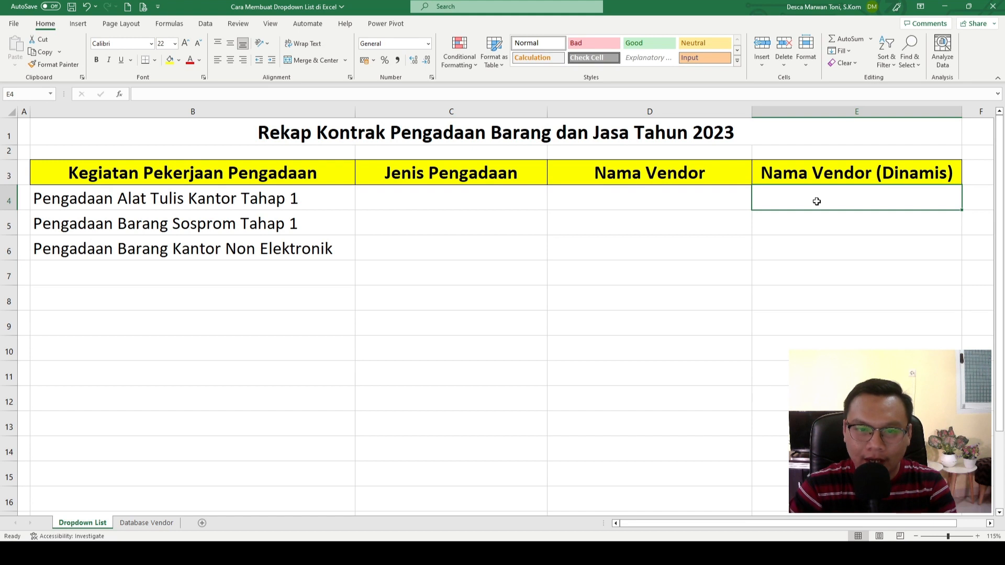
{"action": "left_click", "coordinate": [205, 23]}
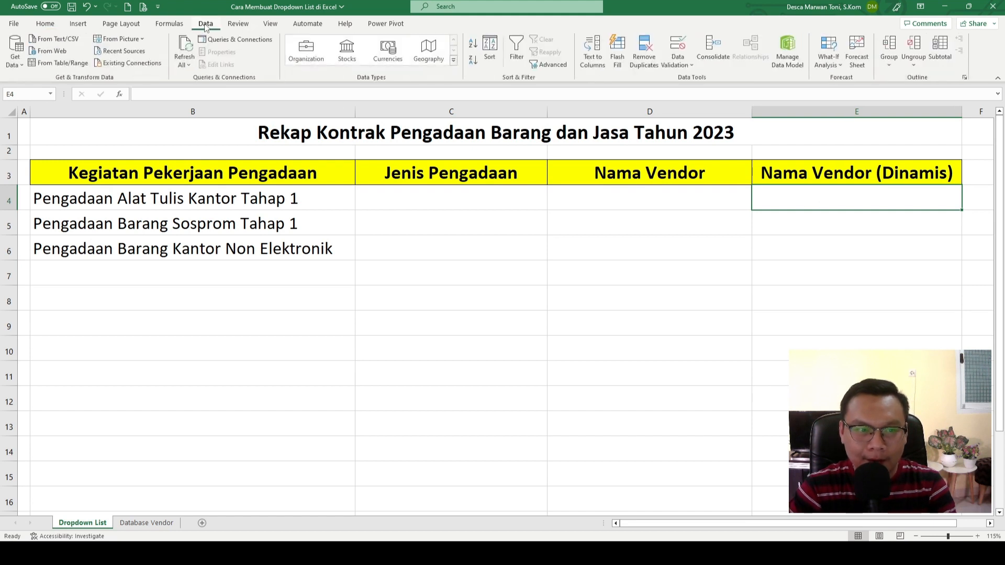
{"action": "left_click", "coordinate": [678, 46]}
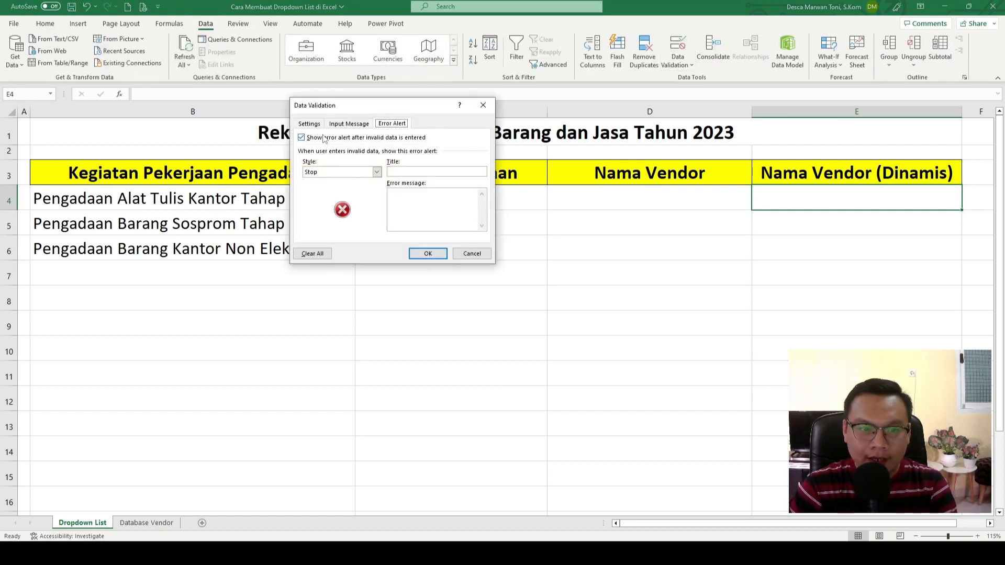
{"action": "left_click", "coordinate": [309, 124]}
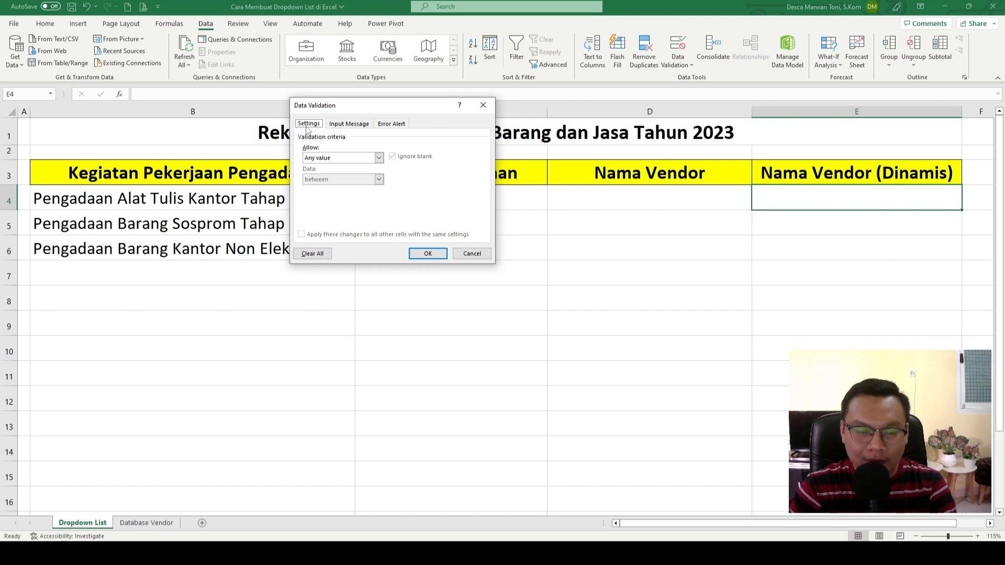
{"action": "left_click", "coordinate": [325, 157]}
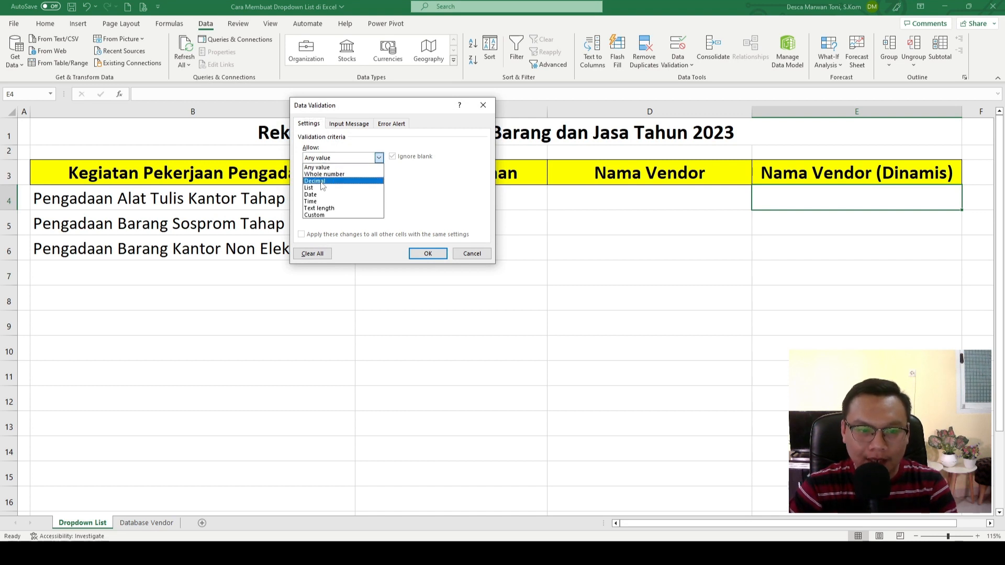
{"action": "left_click", "coordinate": [322, 187]}
{"action": "left_click", "coordinate": [325, 200]}
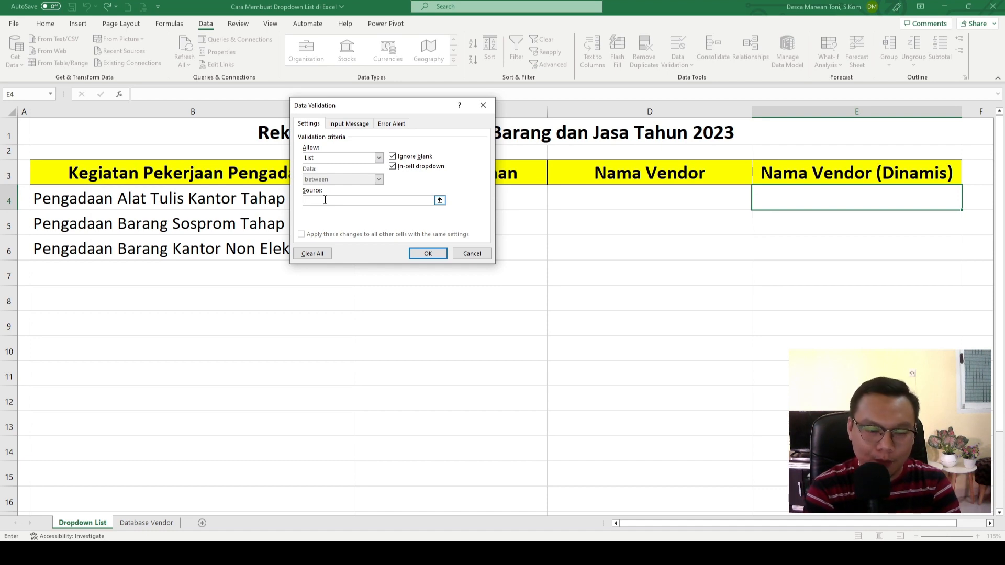
{"action": "type", "text": "=daftar"}
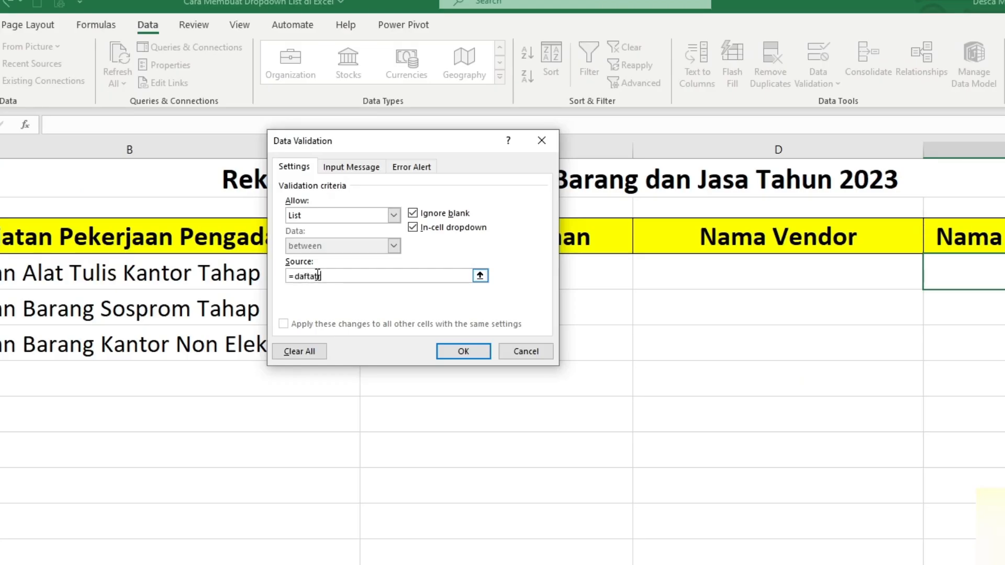
{"action": "type", "text": "vendor"}
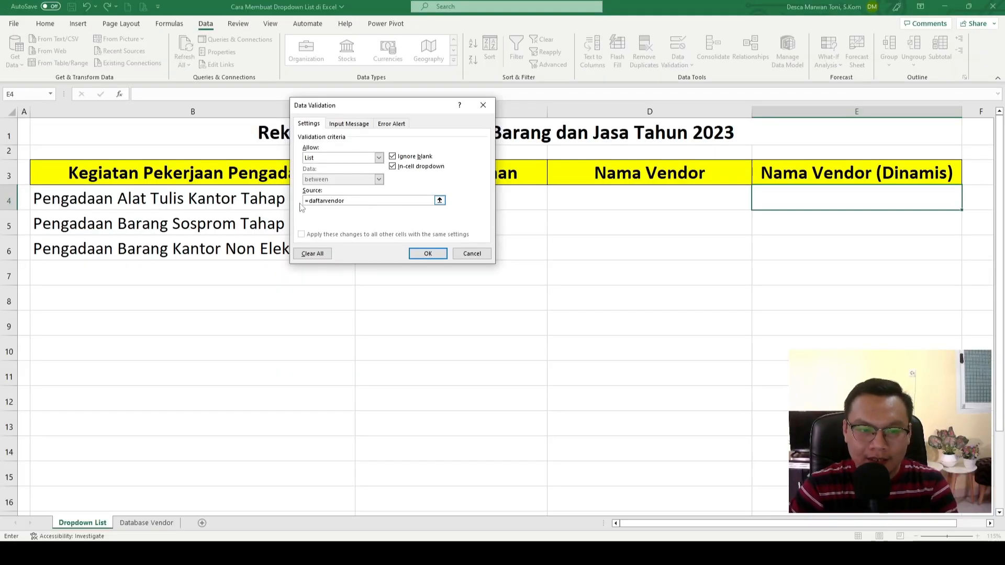
{"action": "left_click", "coordinate": [428, 253]}
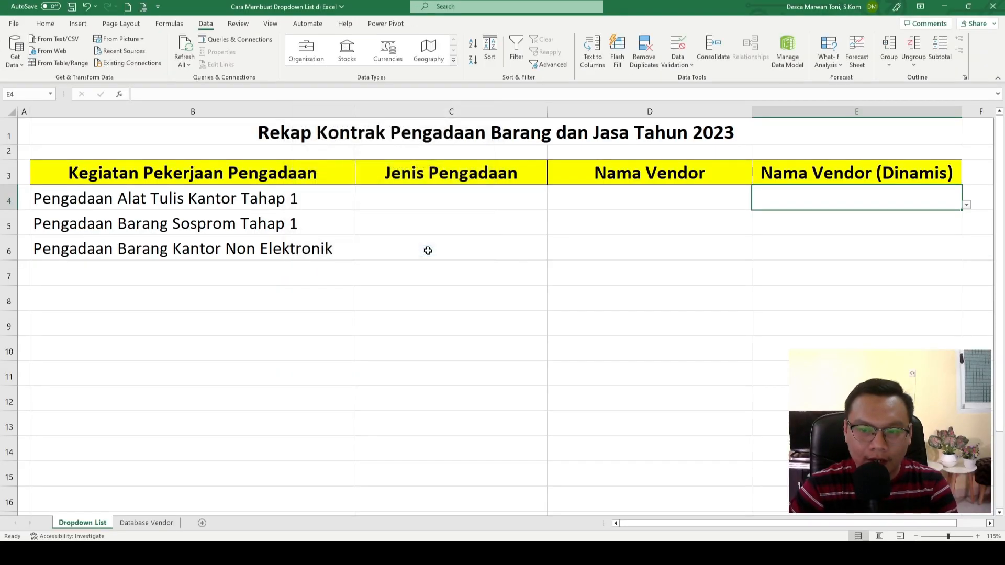
Step: Check the vendors offered by E4's dropdown against the list in the Database Vendor sheet
{"action": "left_click", "coordinate": [967, 205]}
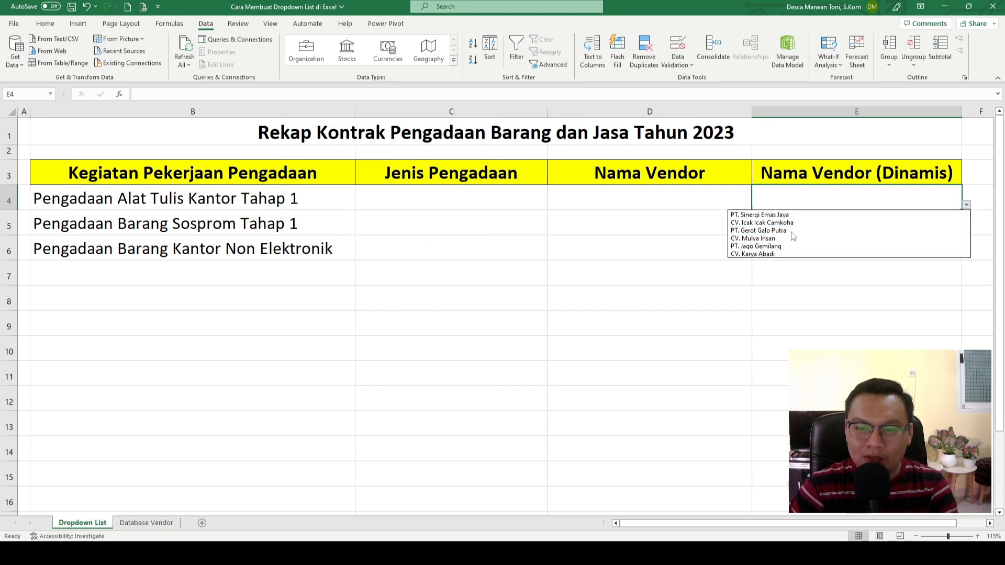
{"action": "left_click", "coordinate": [769, 282]}
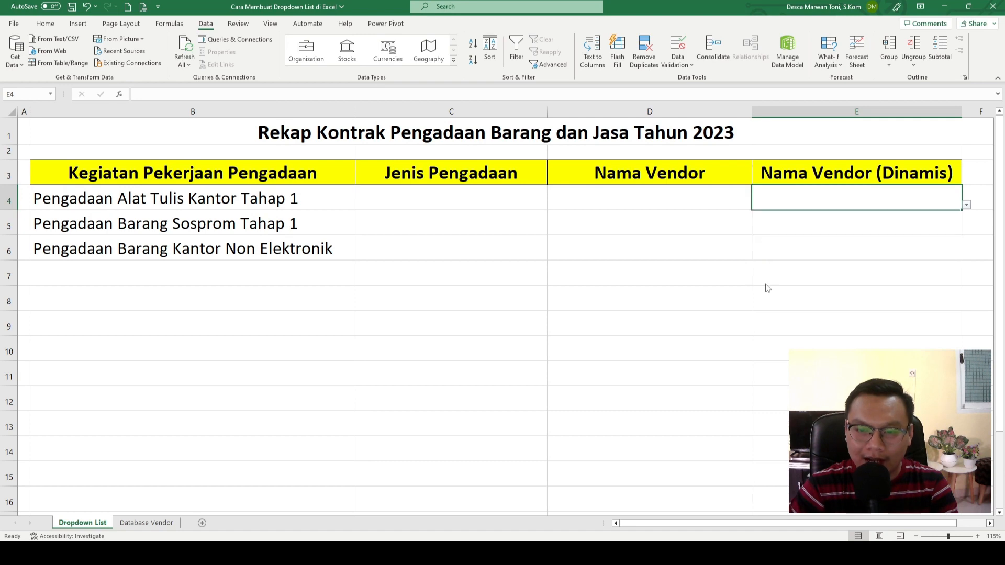
{"action": "left_click", "coordinate": [157, 523]}
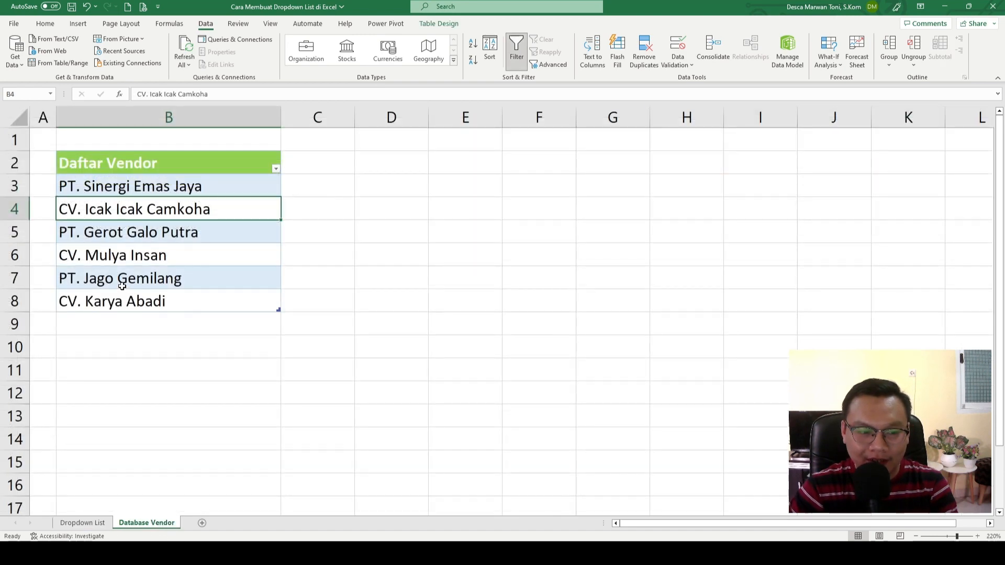
{"action": "left_click", "coordinate": [122, 285]}
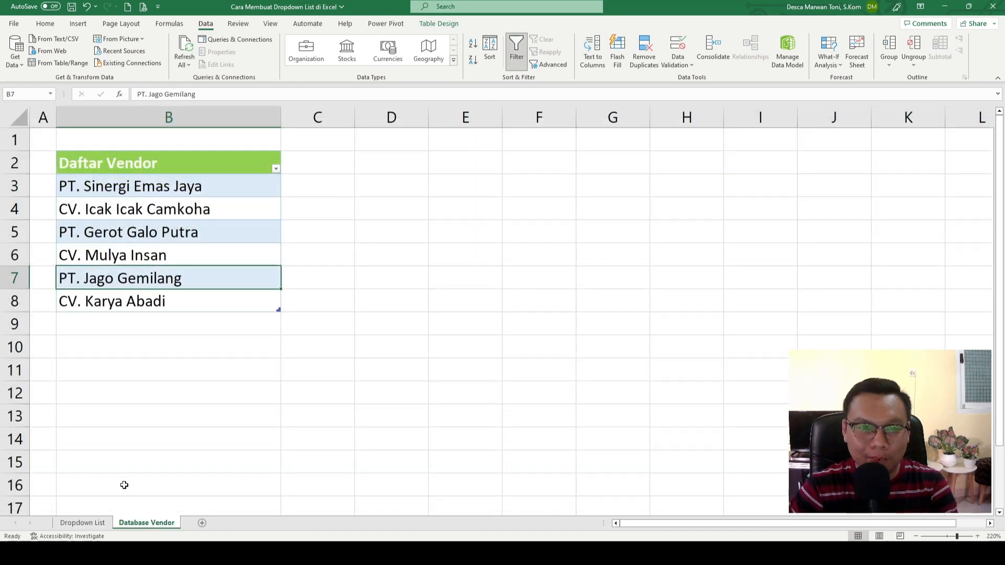
Step: Add the vendor CV. Caraka in B9, directly below the vendor table in the Database Vendor sheet
{"action": "left_click", "coordinate": [168, 324]}
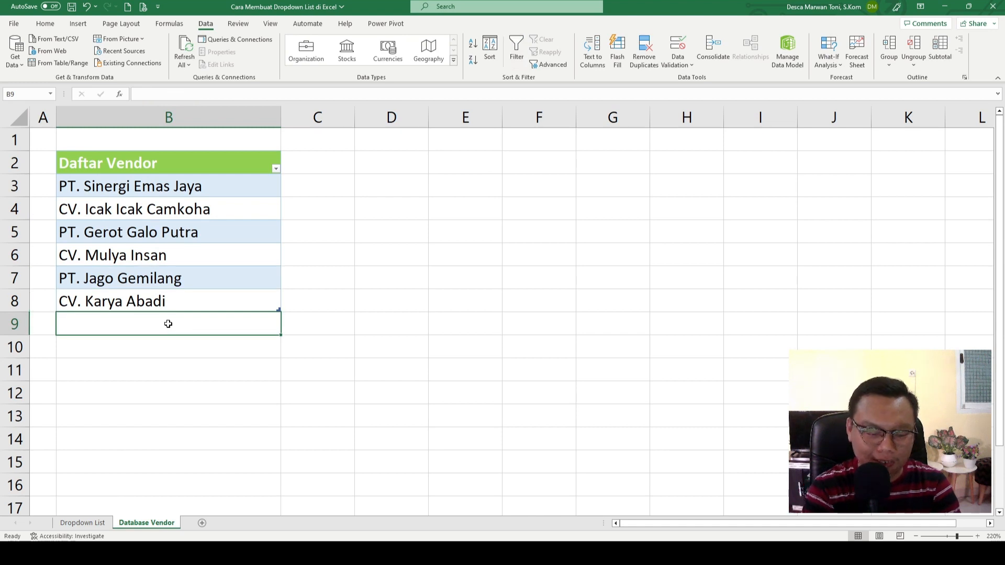
{"action": "type", "text": "CV. CARA"}
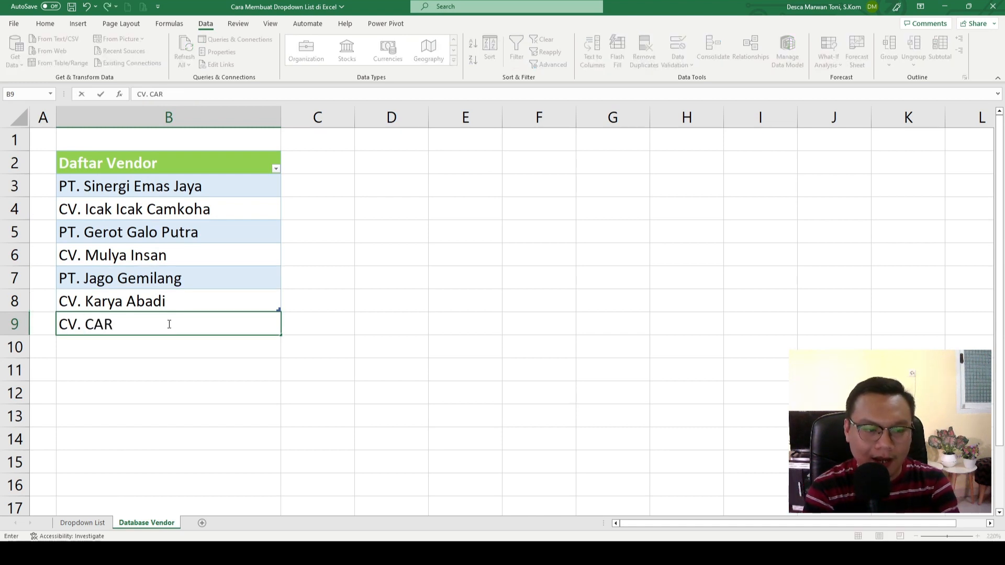
{"action": "key", "text": "BackSpace"}
{"action": "key", "text": "BackSpace"}
{"action": "key", "text": "BackSpace"}
{"action": "type", "text": "araka"}
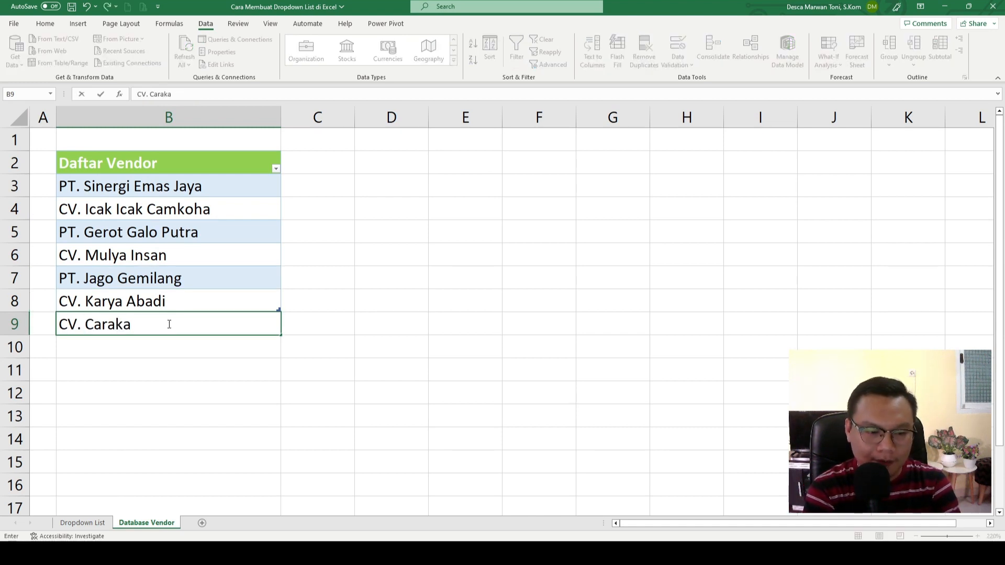
{"action": "key", "text": "Return"}
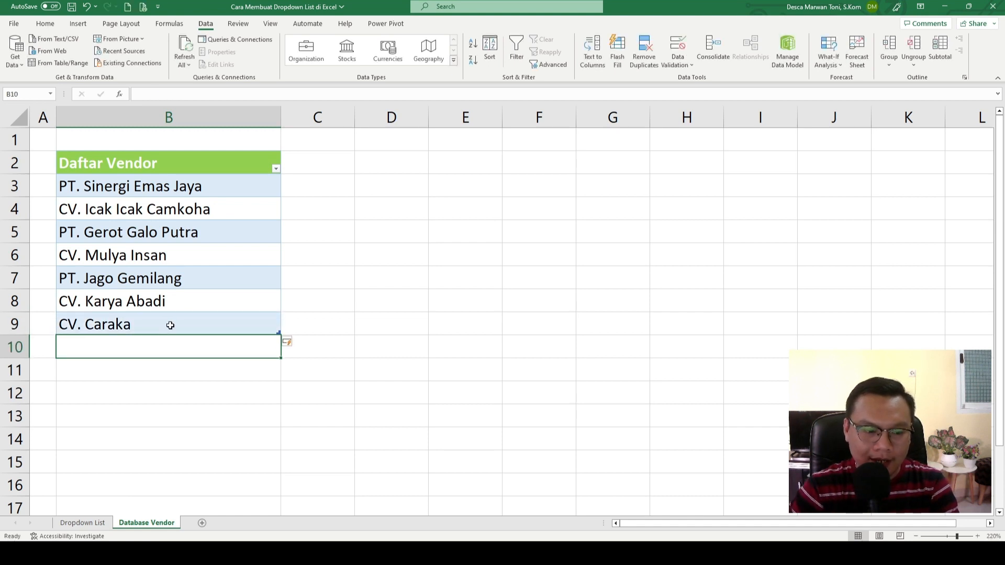
Step: Check whether E4's dynamic dropdown in the Dropdown List sheet offers the newly added vendor CV. Caraka
{"action": "left_click", "coordinate": [84, 523]}
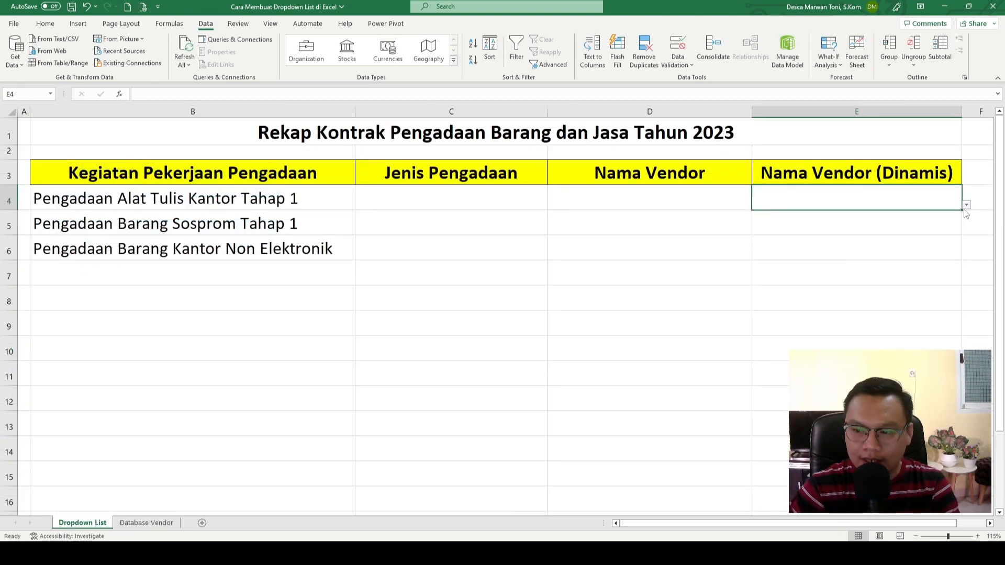
{"action": "left_click", "coordinate": [966, 205]}
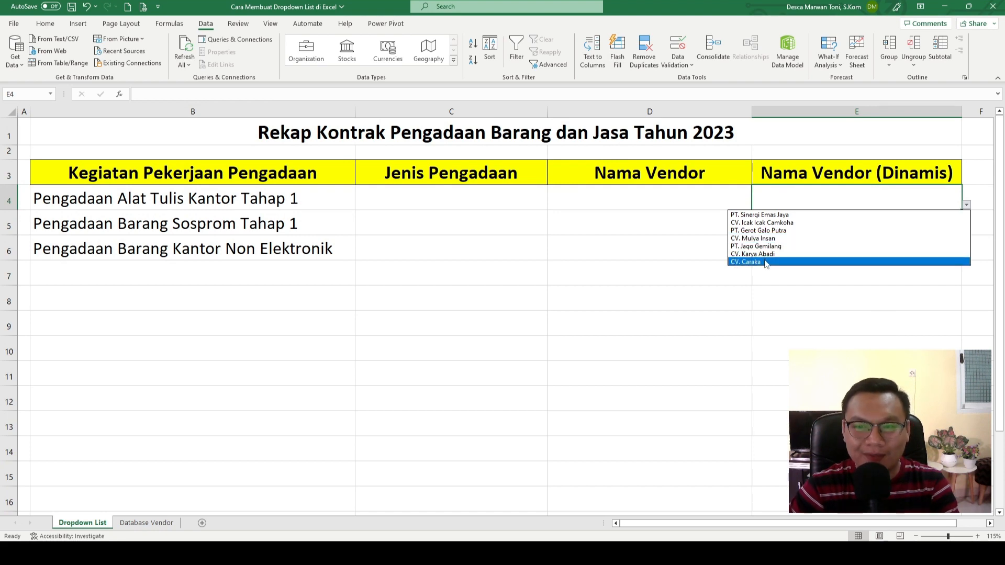
{"action": "key", "text": "Escape"}
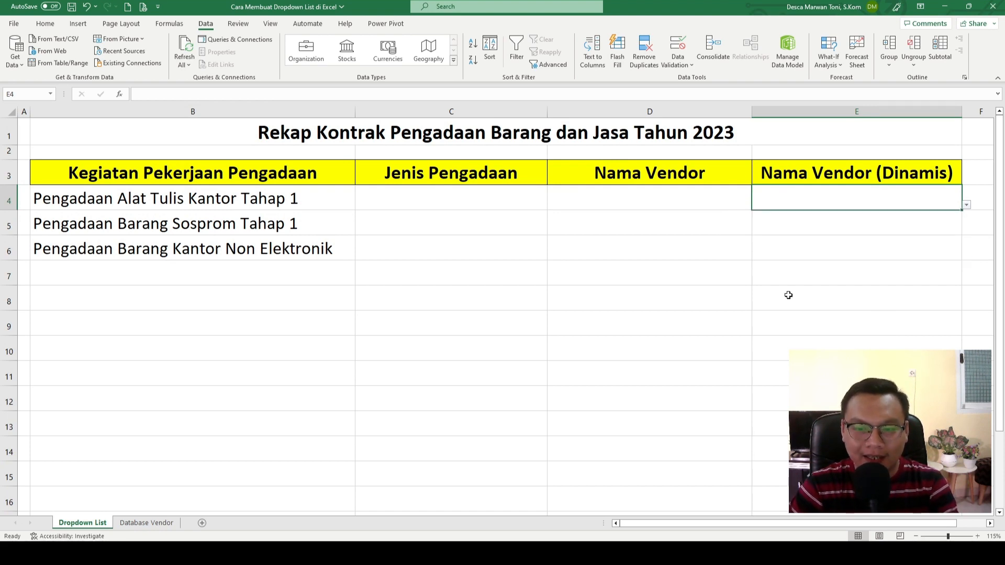
{"action": "left_click", "coordinate": [171, 527]}
{"action": "left_click", "coordinate": [73, 523]}
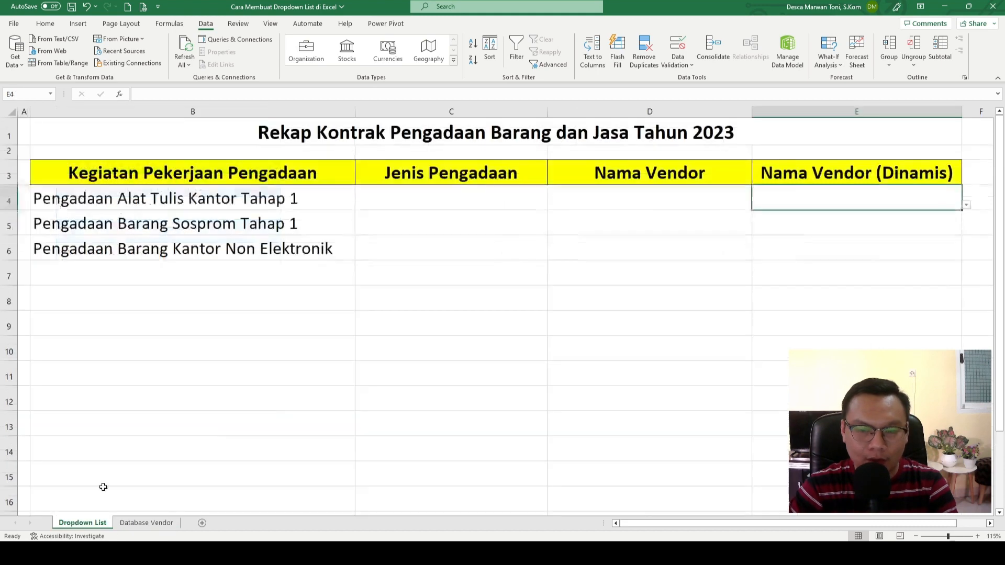
{"action": "left_click", "coordinate": [967, 205]}
{"action": "key", "text": "Escape"}
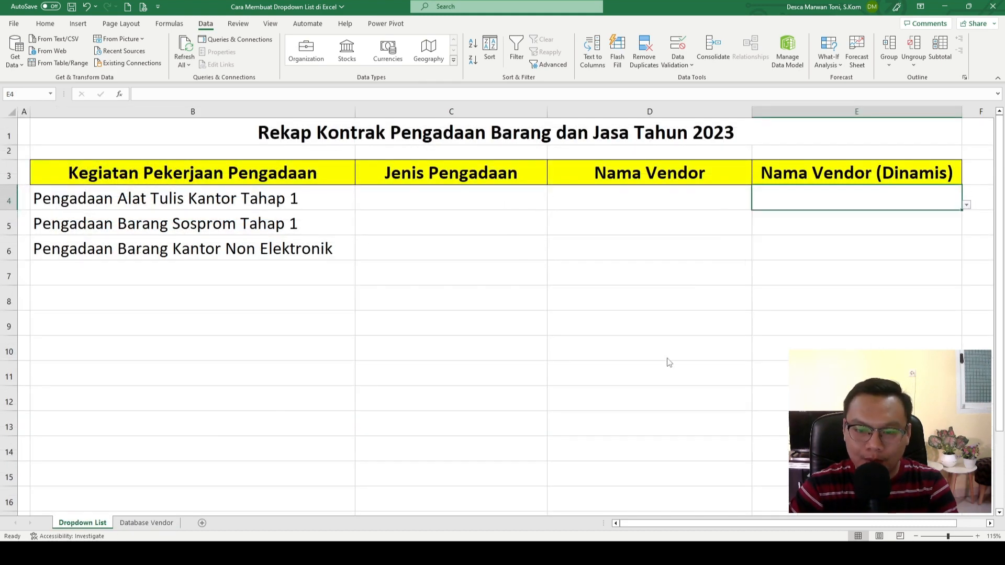
Step: Add another vendor, CV. Ria Print, in B10 below the vendor table in the Database Vendor sheet
{"action": "left_click", "coordinate": [157, 520]}
{"action": "scroll", "coordinate": [129, 362], "scroll_direction": "up", "scroll_amount": 7}
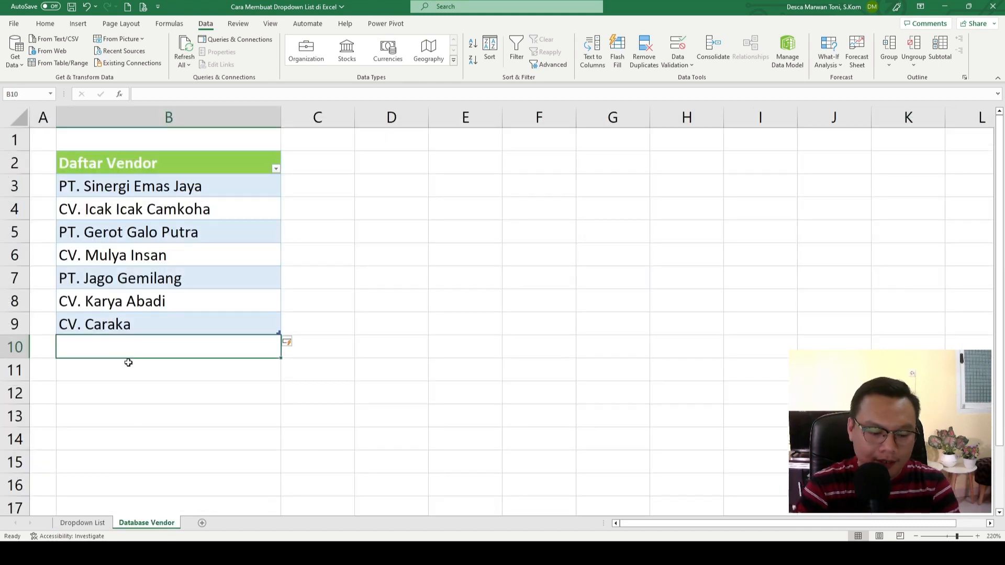
{"action": "type", "text": "CV. "}
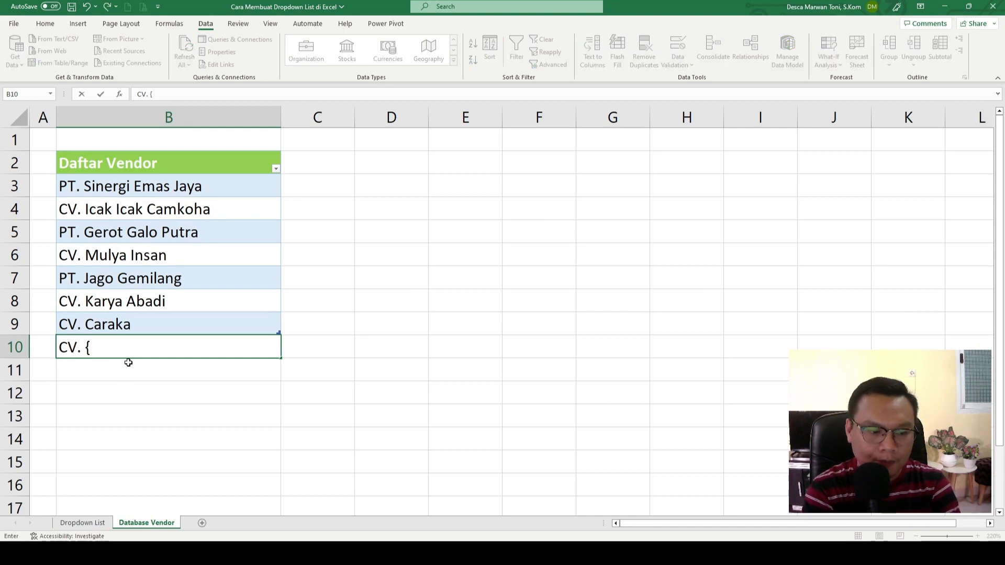
{"action": "type", "text": "Ria "}
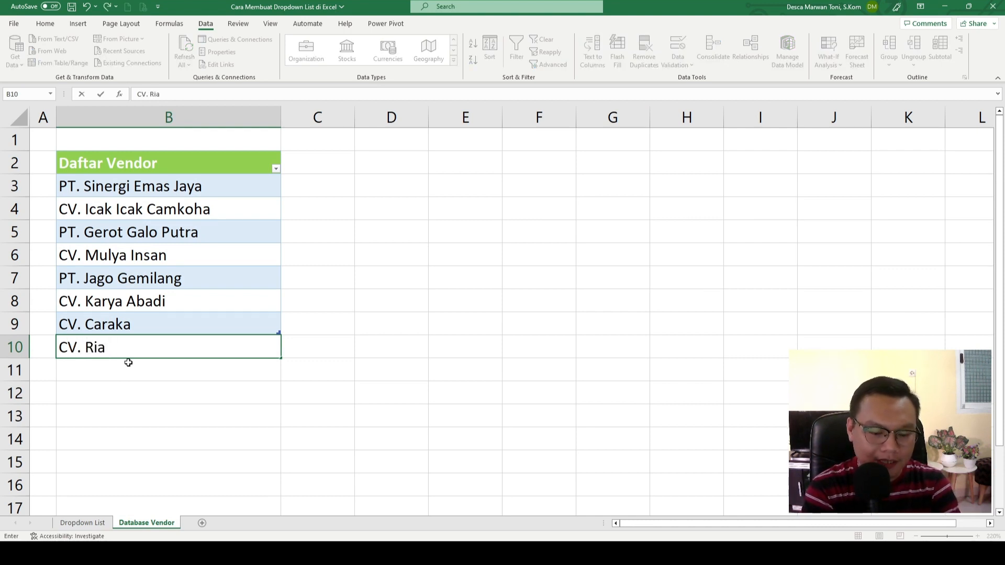
{"action": "type", "text": "Print"}
{"action": "key", "text": "Return"}
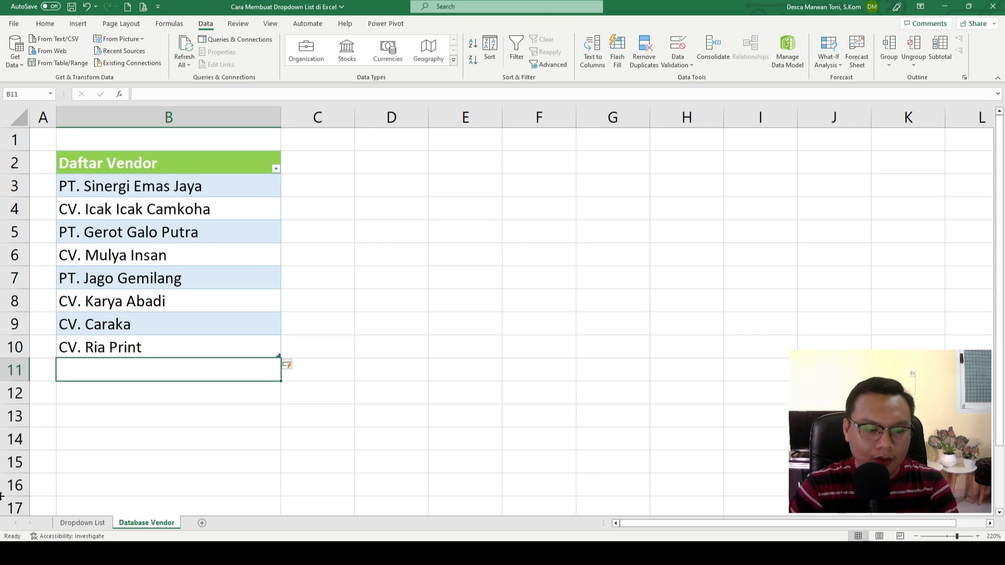
Step: Check whether E4's dynamic dropdown in the Dropdown List sheet offers the added vendor CV. Ria Print
{"action": "left_click", "coordinate": [82, 522]}
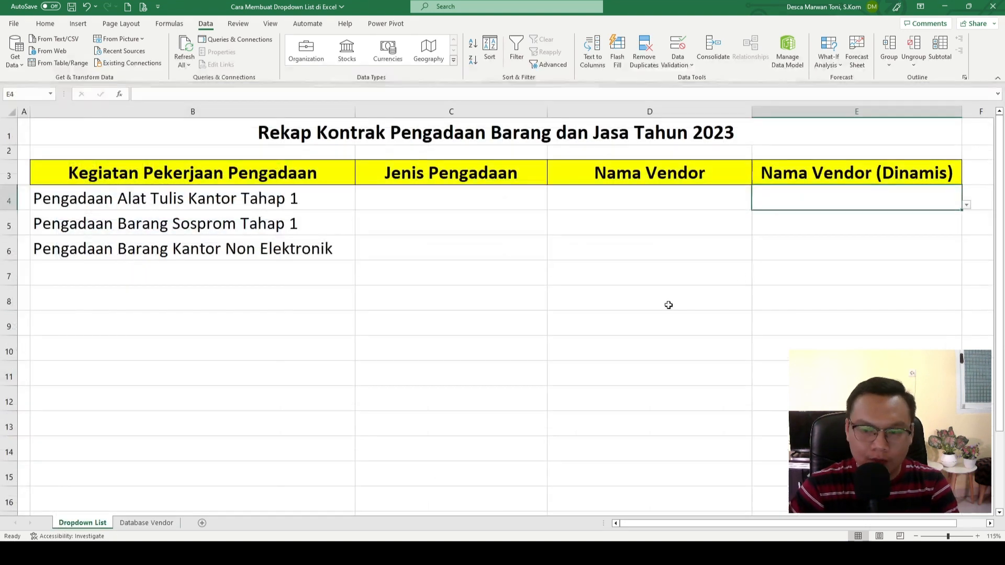
{"action": "left_click", "coordinate": [967, 205]}
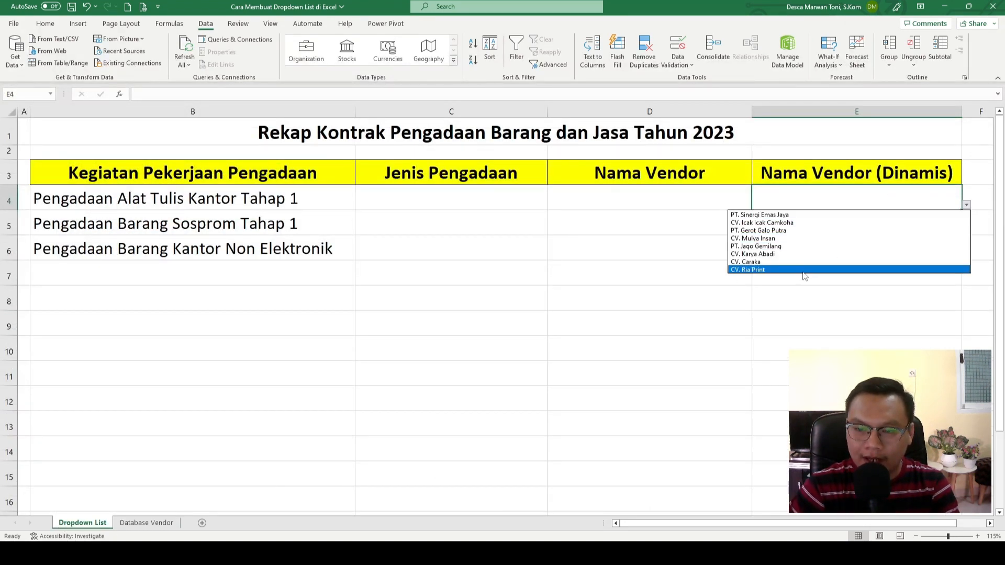
{"action": "key", "text": "Escape"}
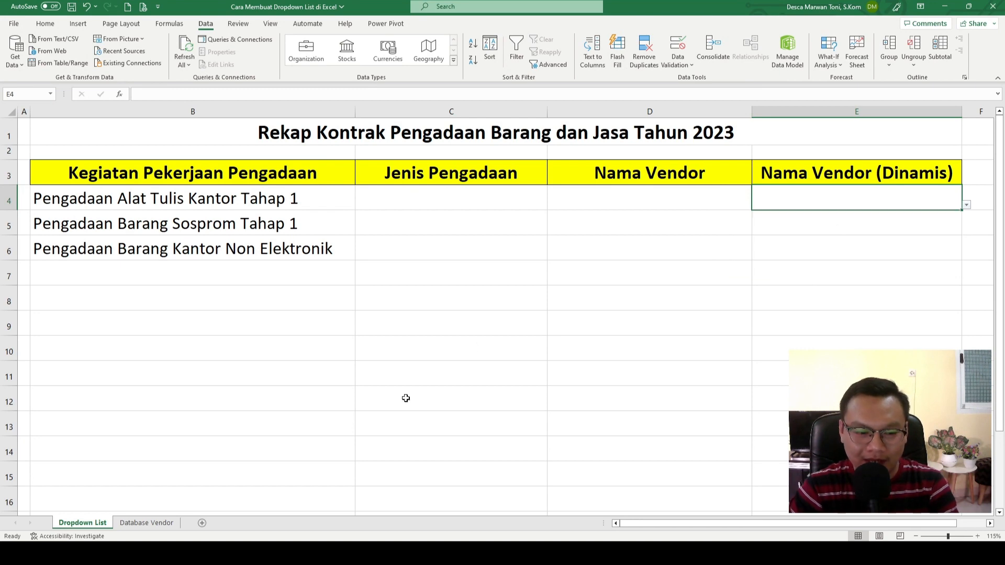
Step: Delete row 6, containing the vendor CV. Mulya Insan, from the Database Vendor sheet
{"action": "left_click", "coordinate": [146, 522]}
{"action": "left_click", "coordinate": [363, 297]}
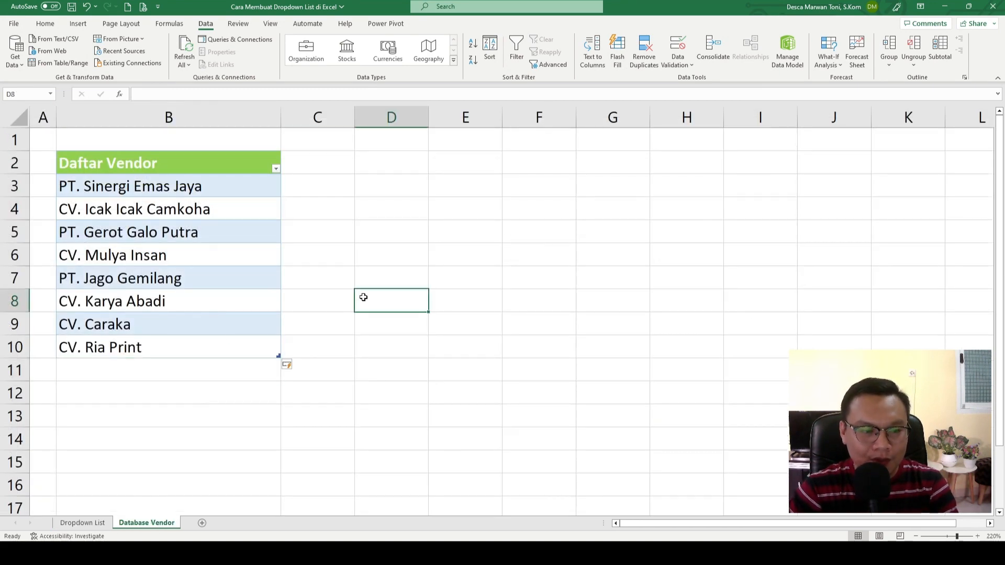
{"action": "left_click", "coordinate": [10, 254]}
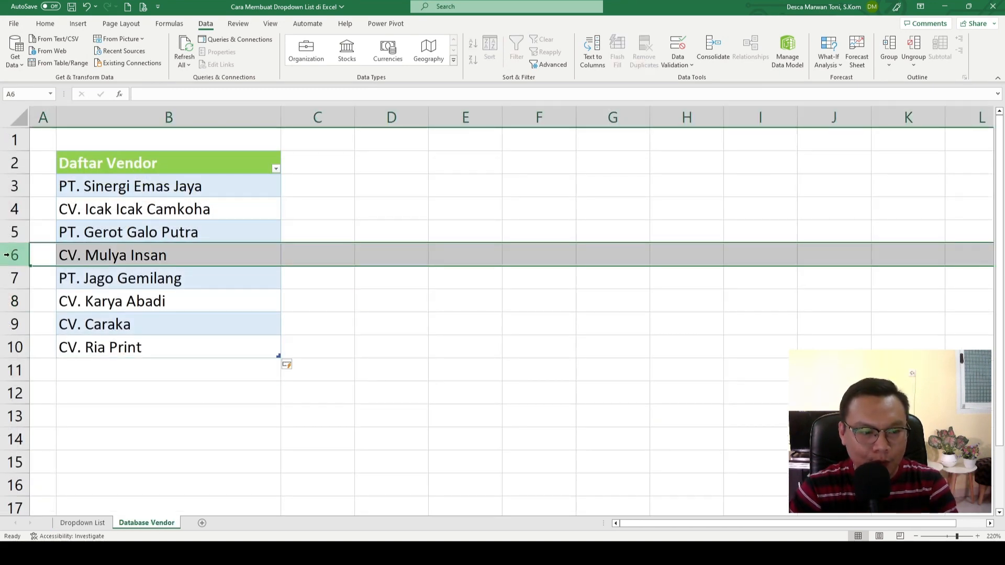
{"action": "right_click", "coordinate": [11, 256]}
{"action": "left_click", "coordinate": [52, 374]}
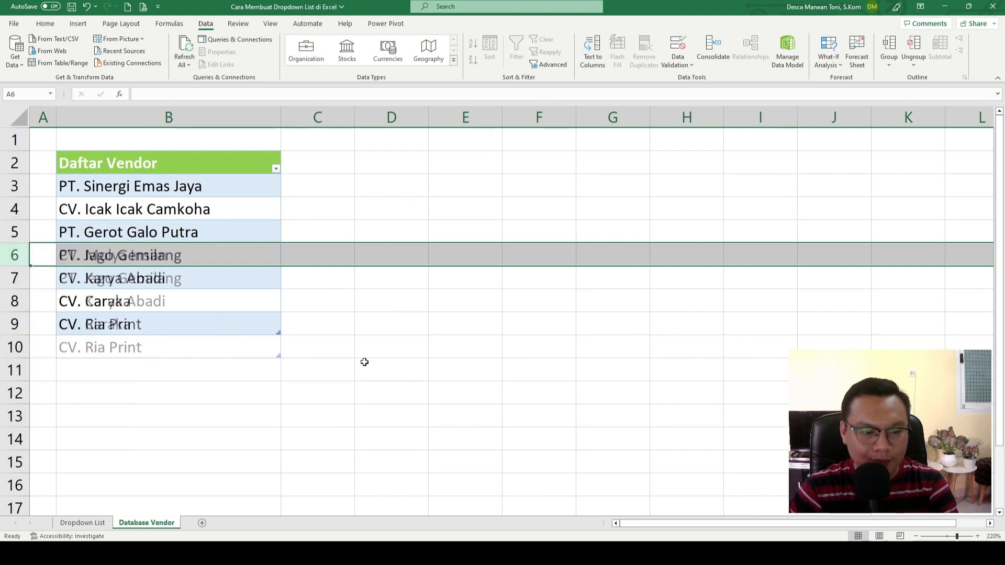
Step: Check whether E4's dynamic dropdown in the Dropdown List sheet still offers the deleted vendor CV. Mulya Insan
{"action": "left_click", "coordinate": [83, 522]}
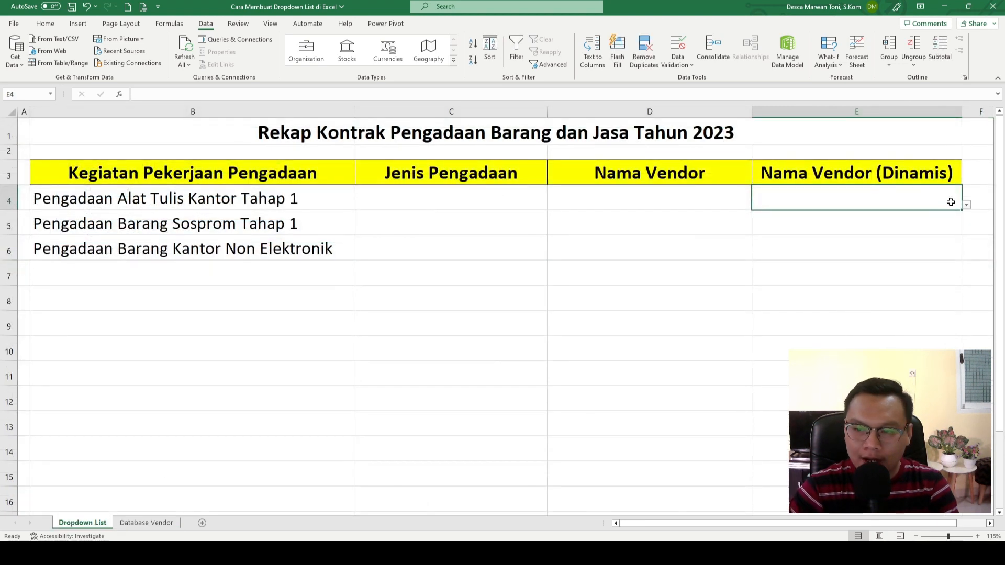
{"action": "left_click", "coordinate": [967, 205]}
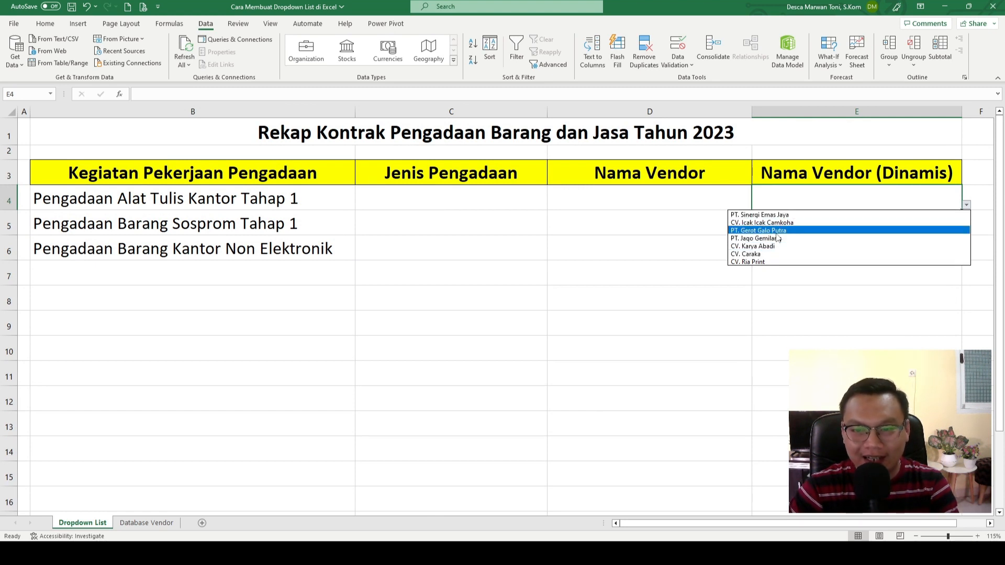
{"action": "left_click", "coordinate": [833, 326]}
{"action": "left_click", "coordinate": [673, 328]}
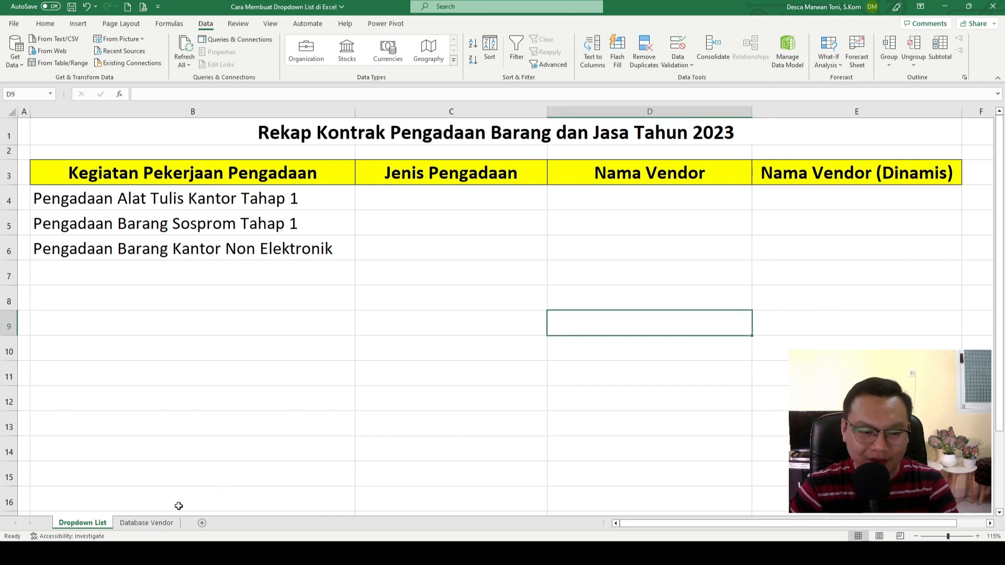
{"action": "left_click", "coordinate": [146, 522]}
{"action": "left_click", "coordinate": [82, 523]}
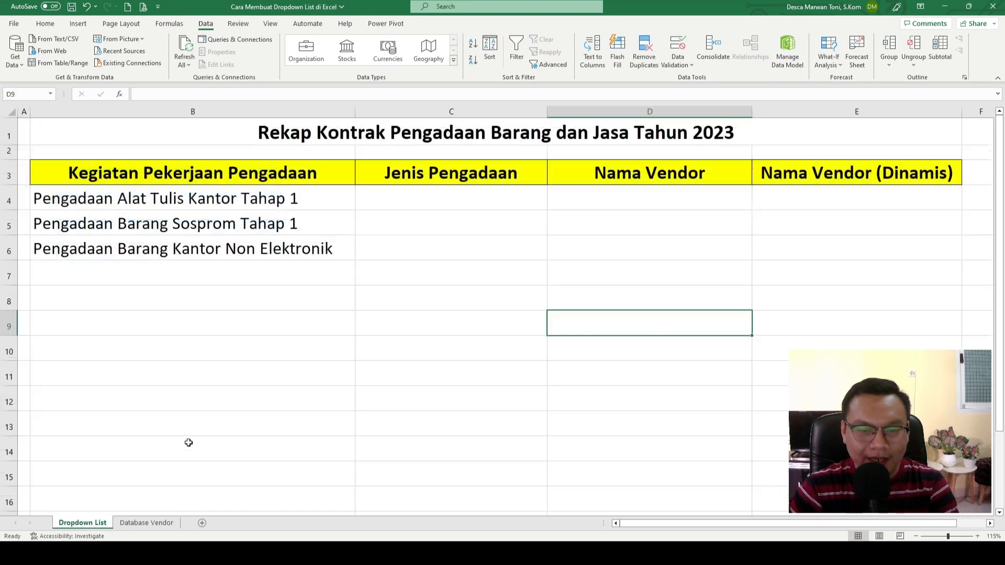
{"action": "left_click", "coordinate": [858, 289]}
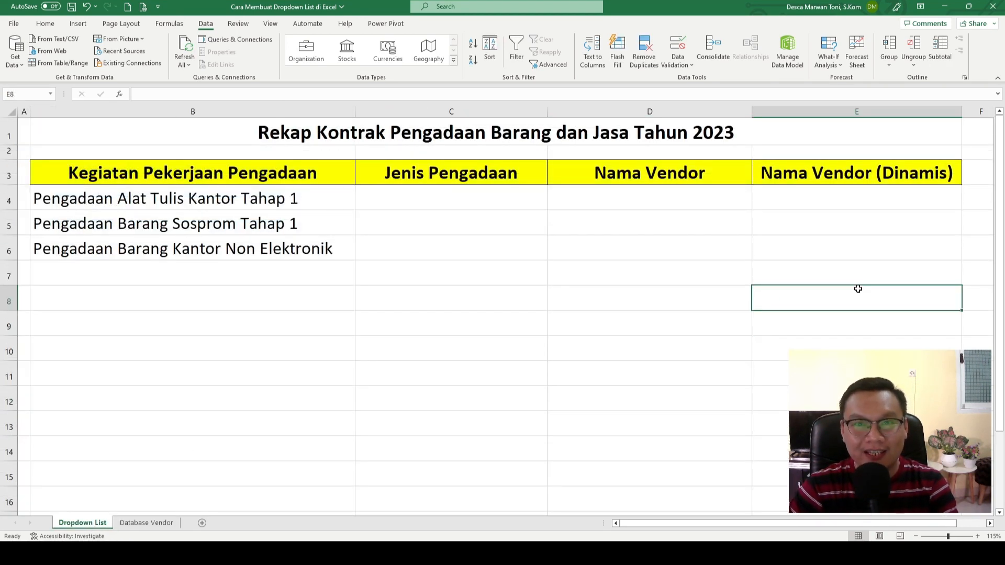